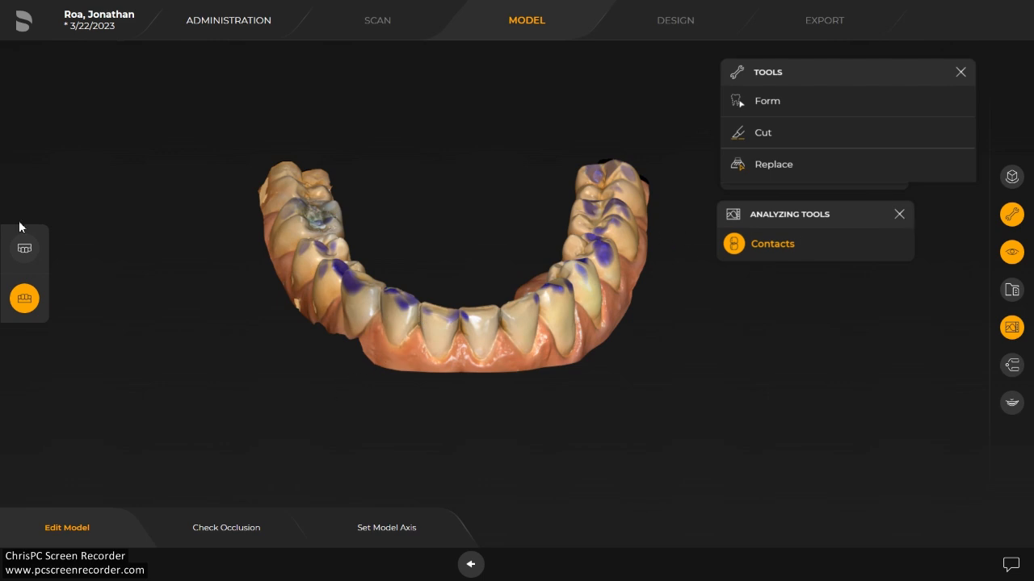
Display the upper jaw scan and inspect the missing front tooth area from the front and the biting surface.
click(28, 248)
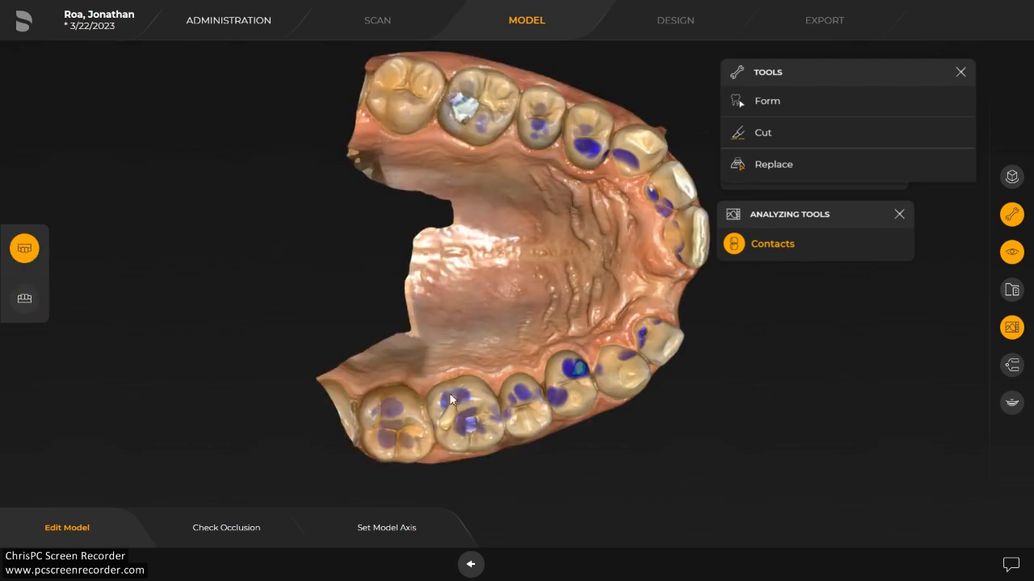
drag(441, 397, 327, 215)
drag(514, 345, 433, 348)
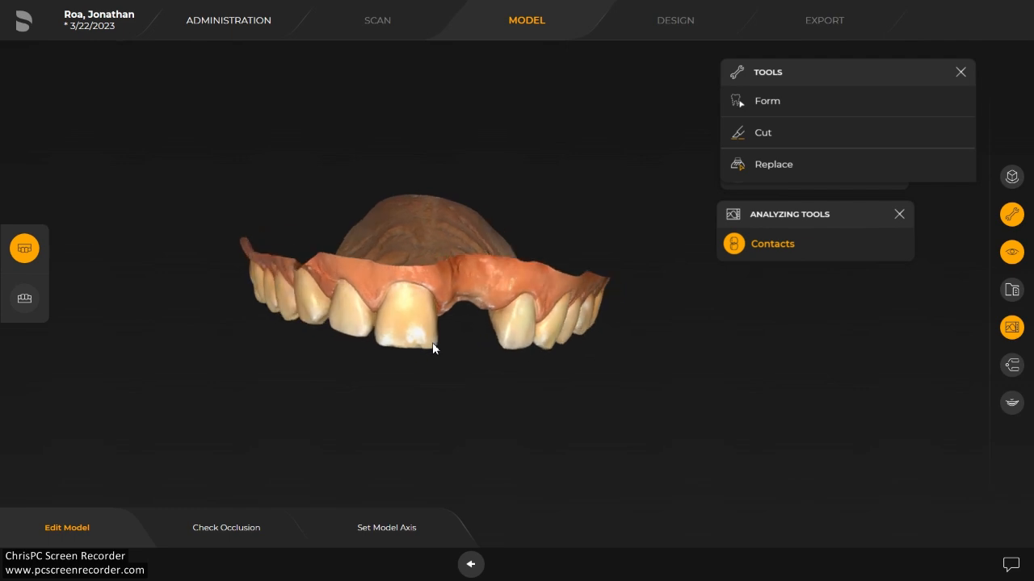
drag(518, 348, 432, 237)
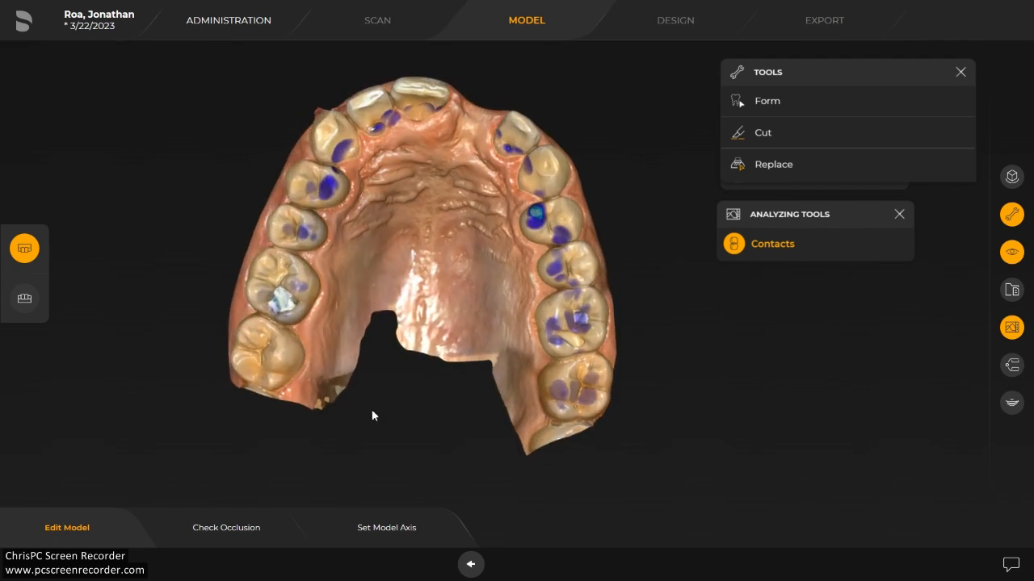
Add a splint indication for the upper jaw in the case administration and assign Primeprint as its machine.
click(246, 32)
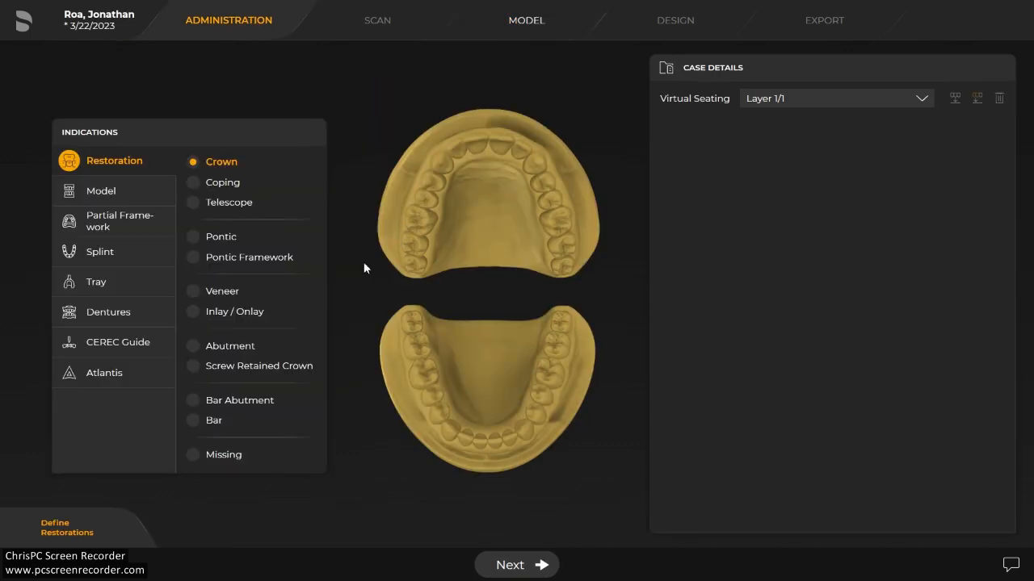
click(119, 254)
click(486, 206)
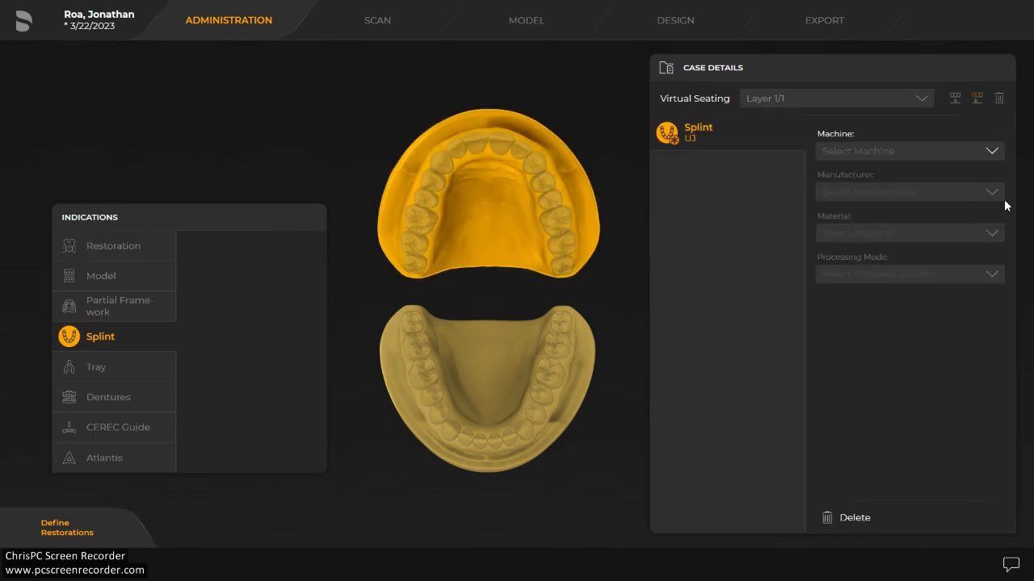
click(993, 153)
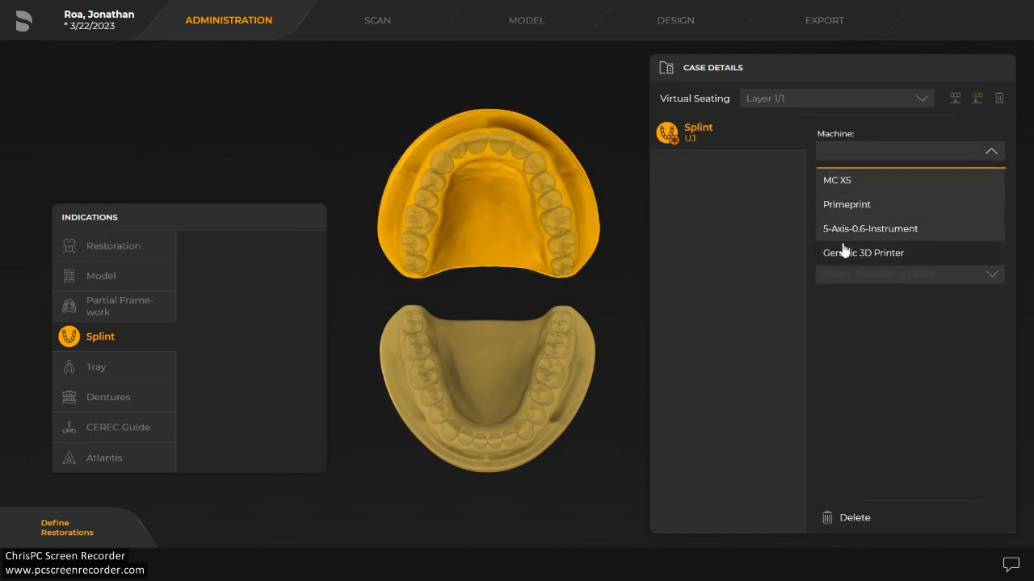
click(852, 208)
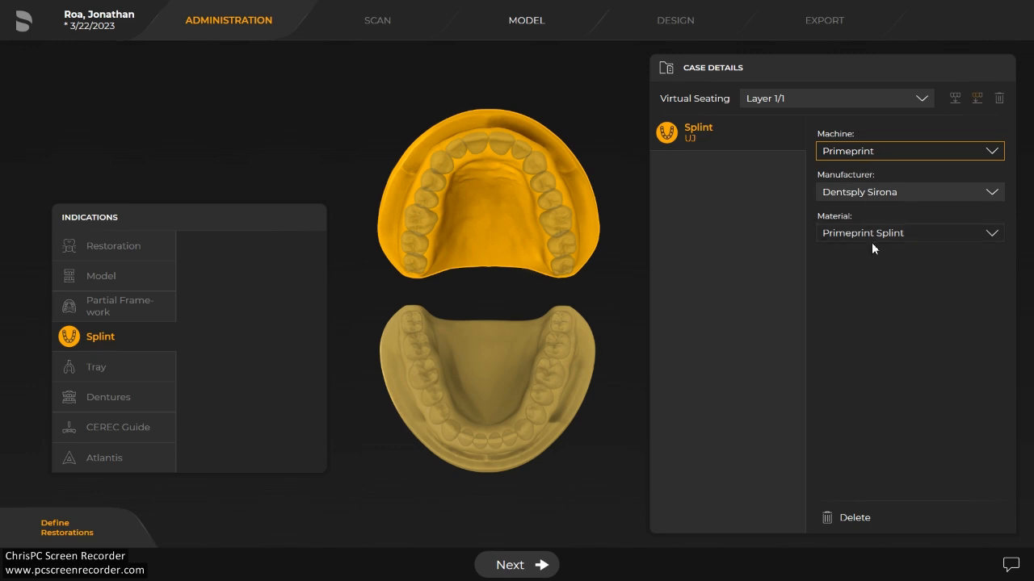
Reposition the jaw models slightly against the model axis and proceed to creating the splint.
click(517, 567)
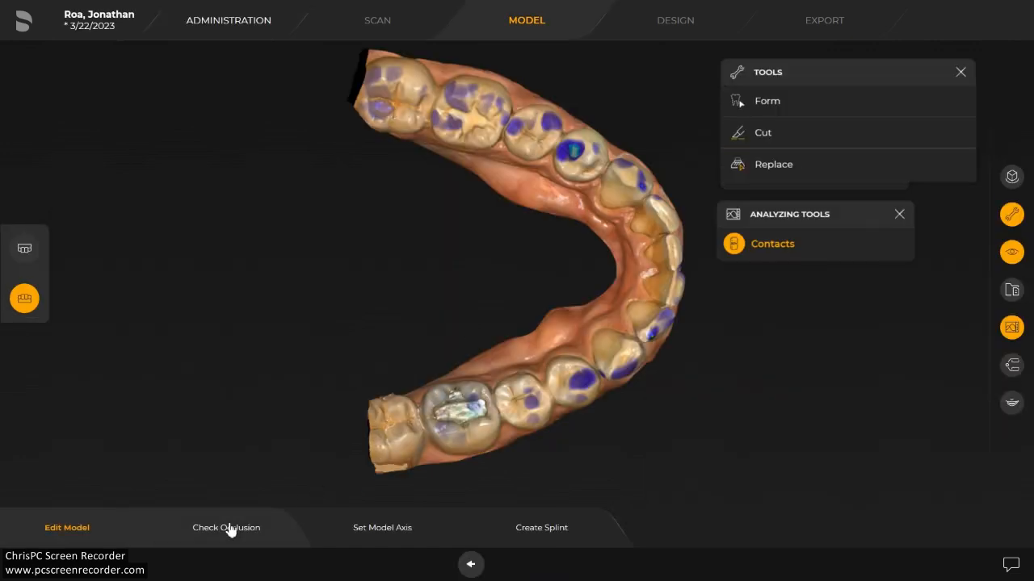
click(402, 540)
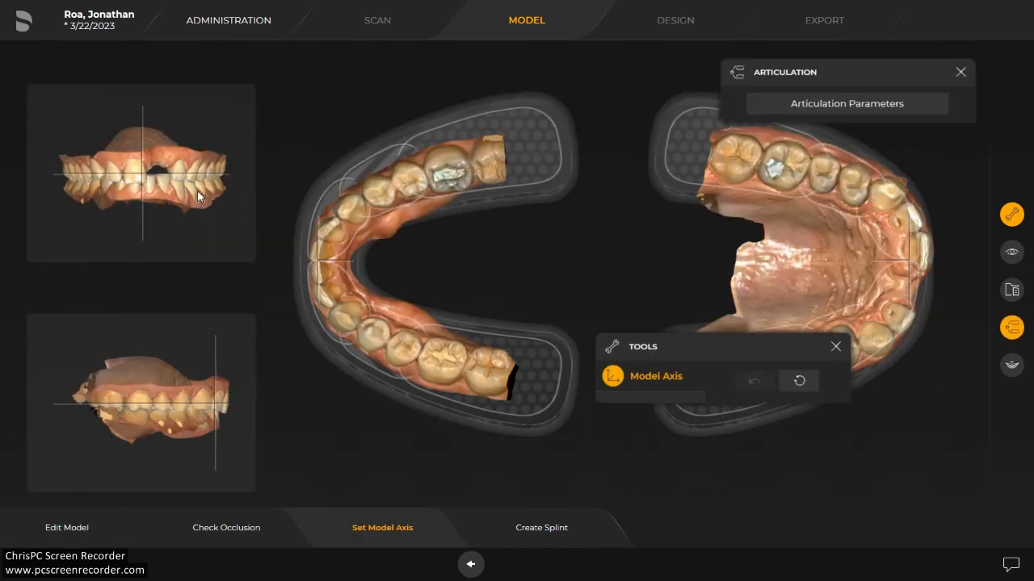
drag(865, 263, 859, 255)
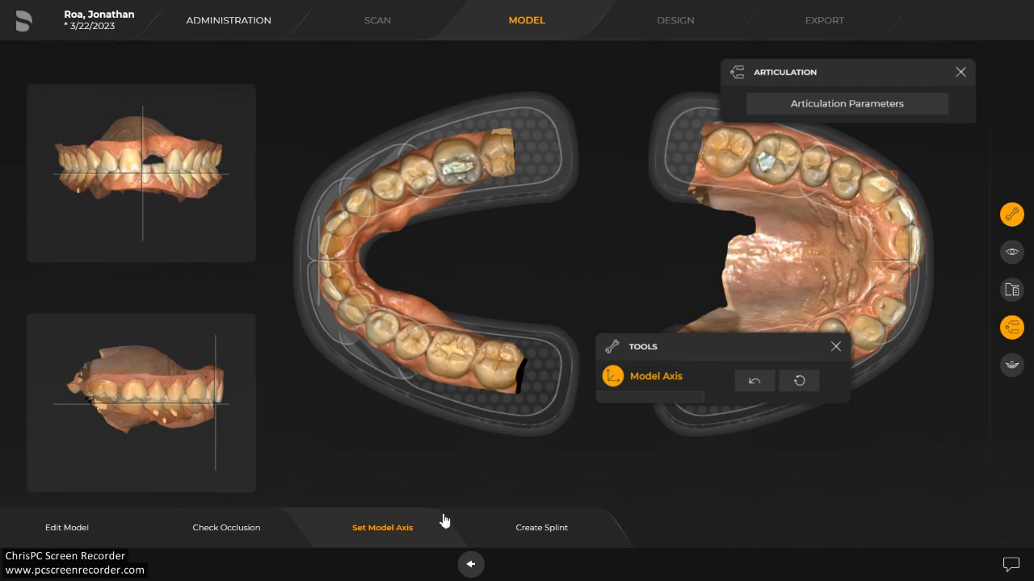
click(530, 526)
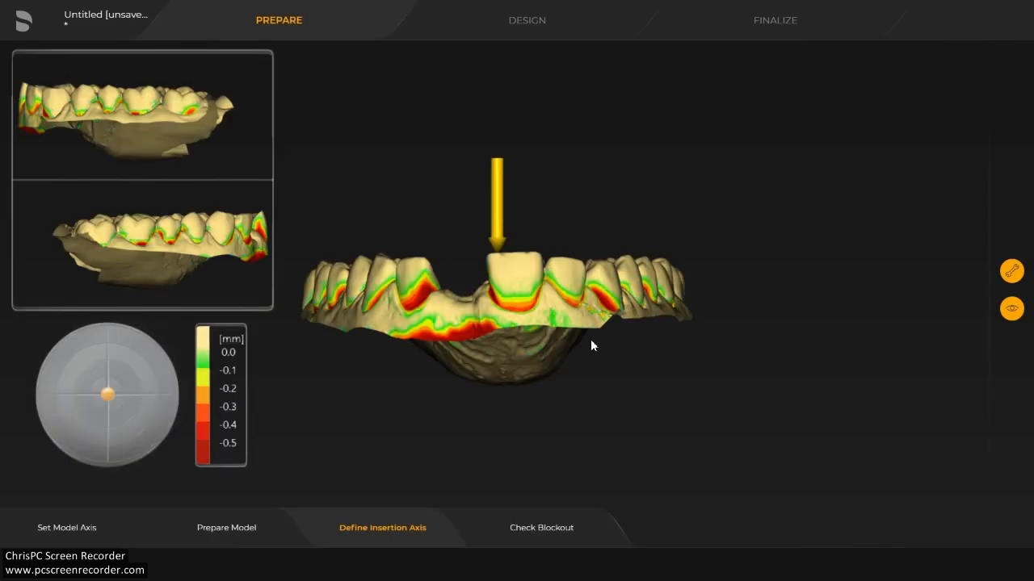
Tilt the insertion axis to reduce the front undercuts and set the undercut clearance to 0.12 mm.
drag(516, 290, 521, 348)
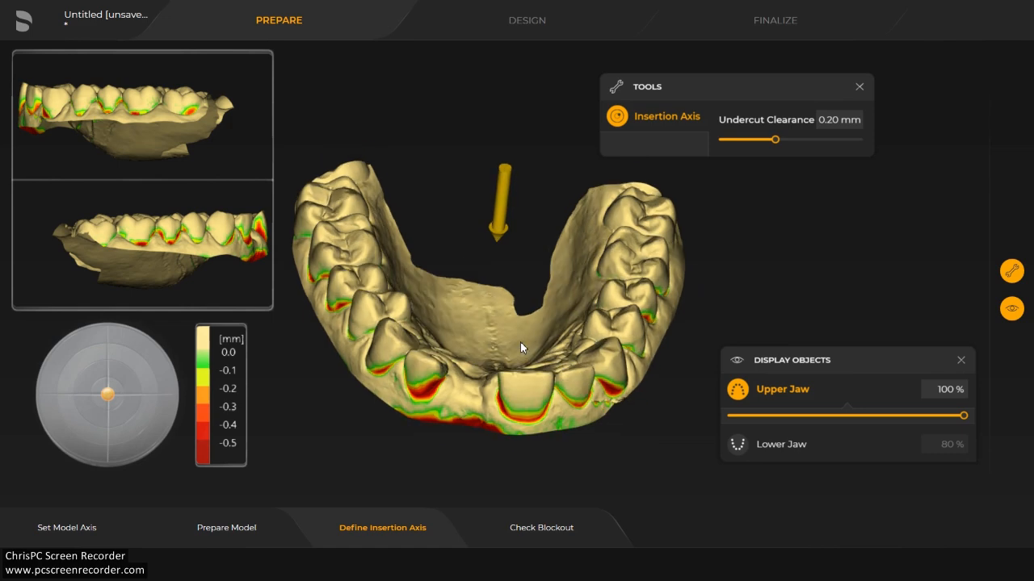
drag(507, 189, 505, 233)
drag(514, 412, 552, 352)
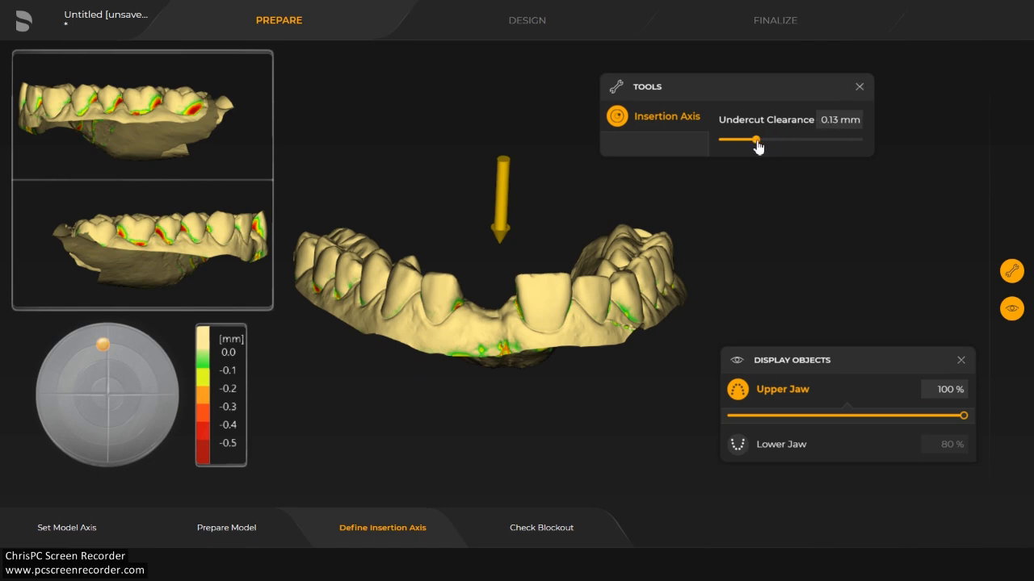
drag(496, 281, 522, 238)
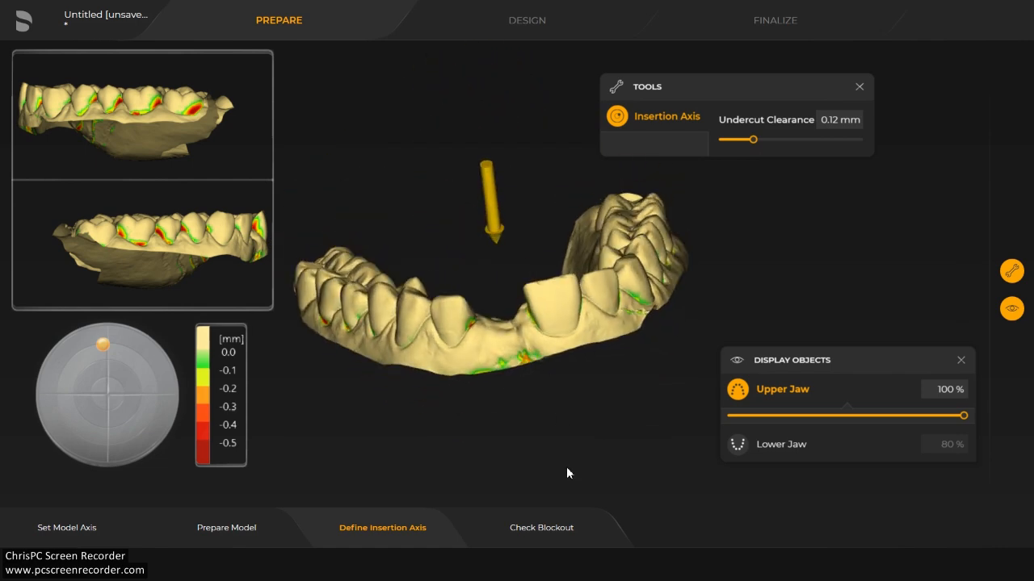
Generate the blockout, hide the lower jaw, and check the blocked-out areas around the upper teeth and palate.
click(540, 525)
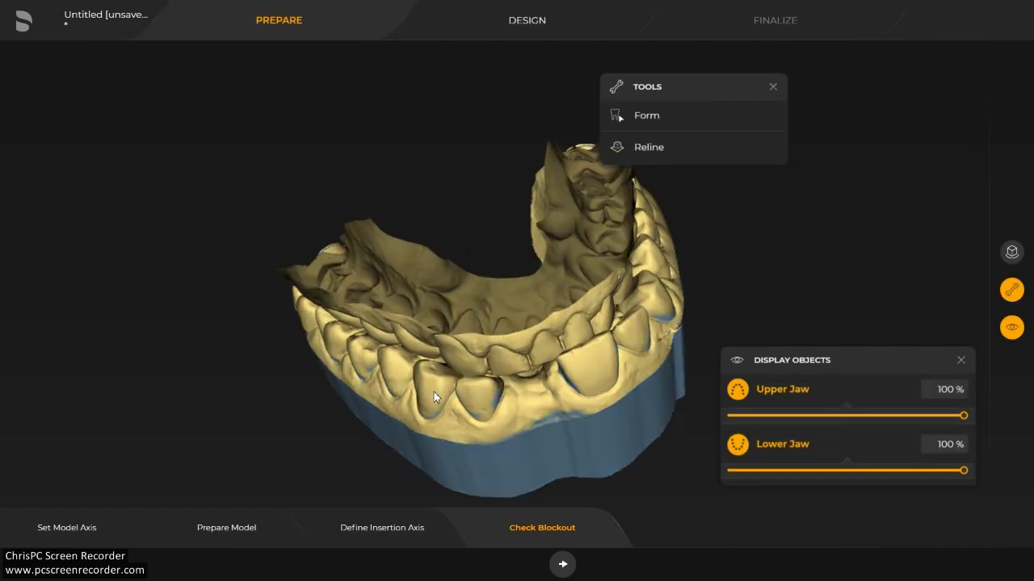
drag(455, 378, 450, 349)
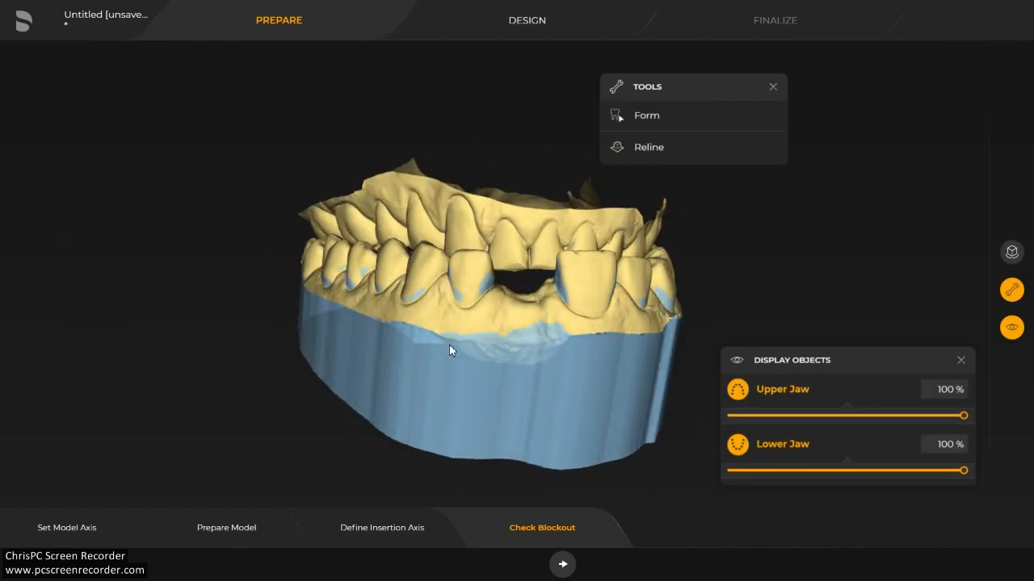
click(737, 445)
drag(466, 386, 647, 399)
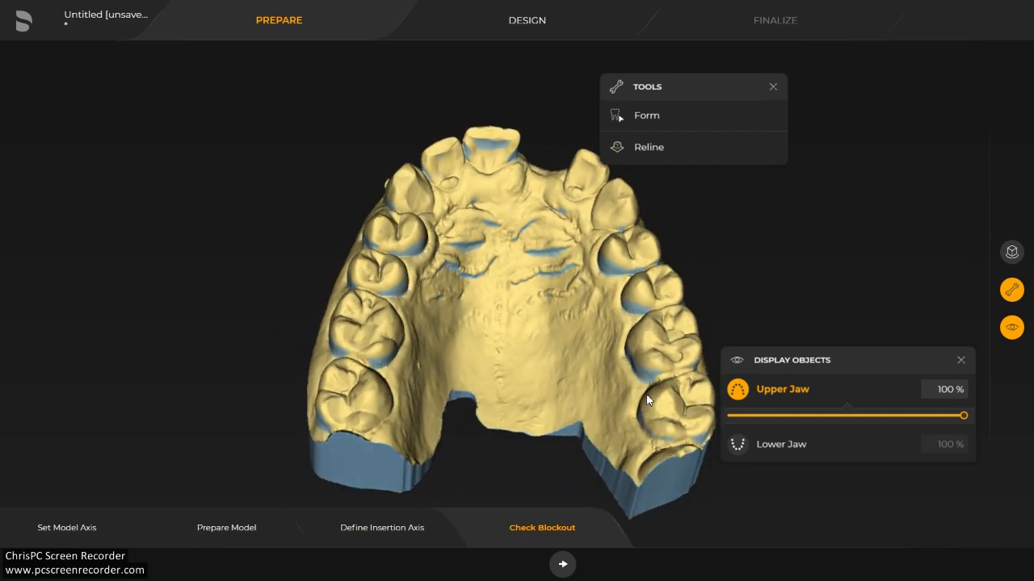
Start the splint outline by line in the design phase, tracing the patient's right inner tooth surfaces from the last molar forward.
click(565, 564)
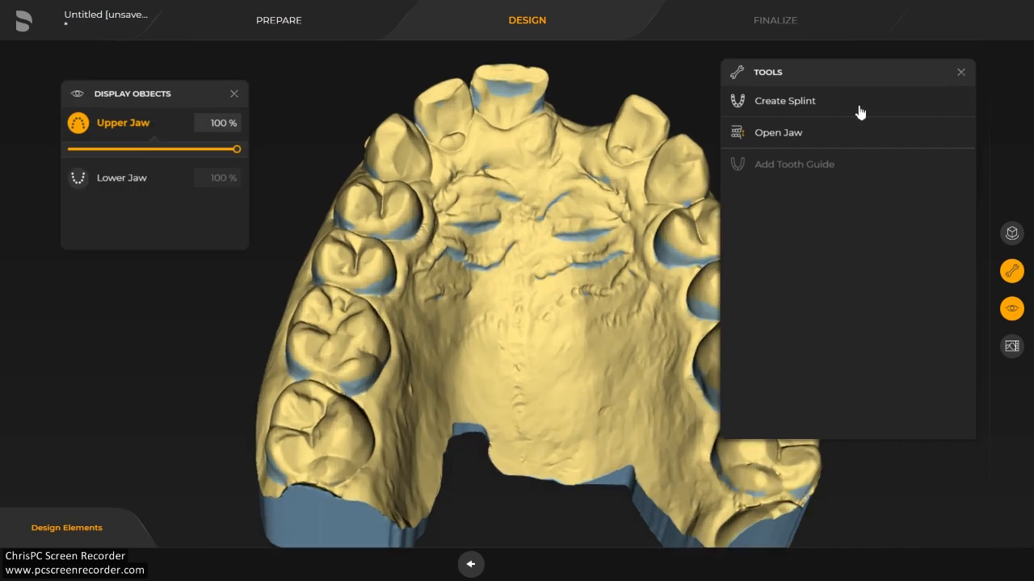
click(800, 103)
drag(507, 270, 359, 317)
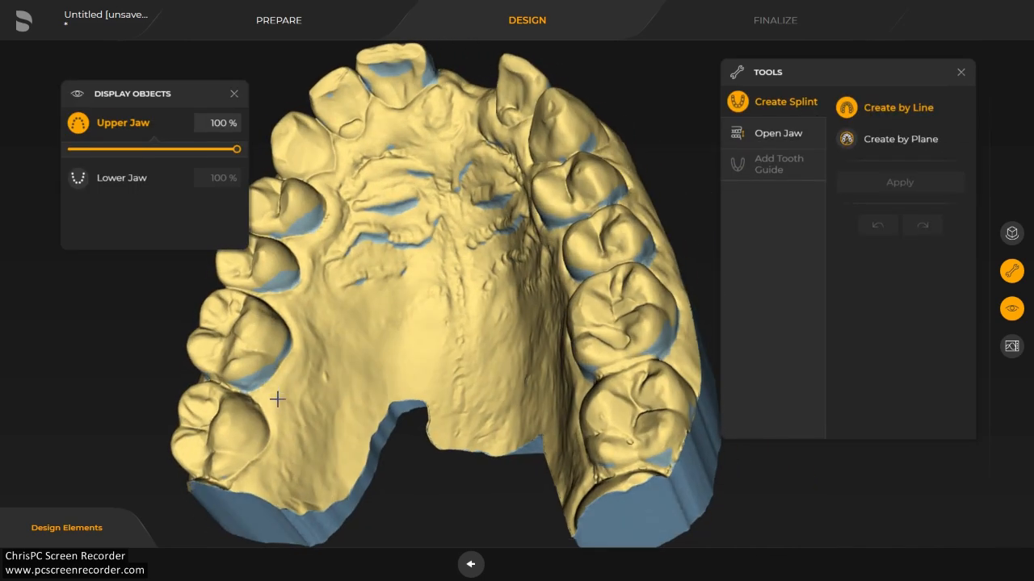
click(268, 456)
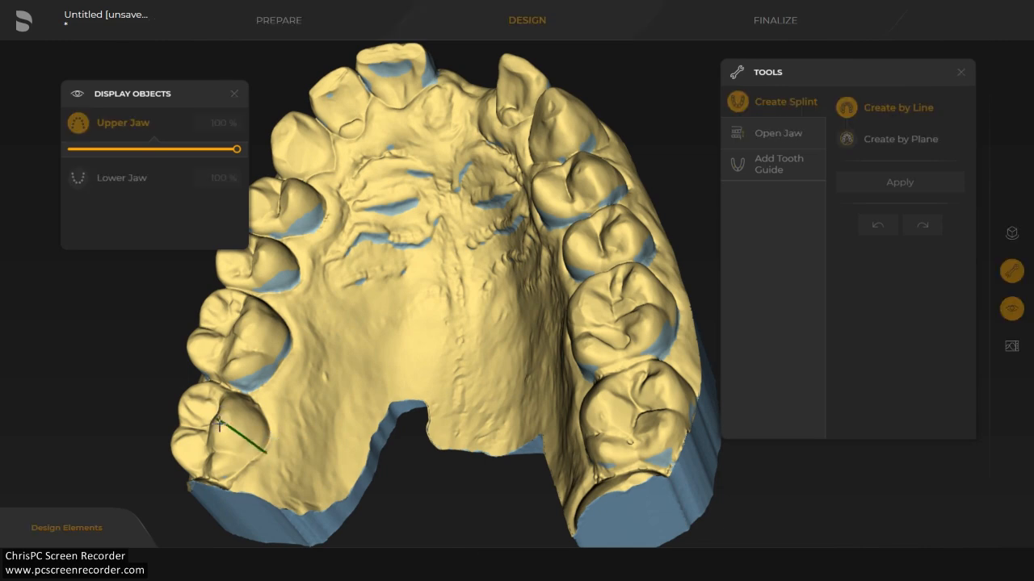
click(233, 422)
click(302, 217)
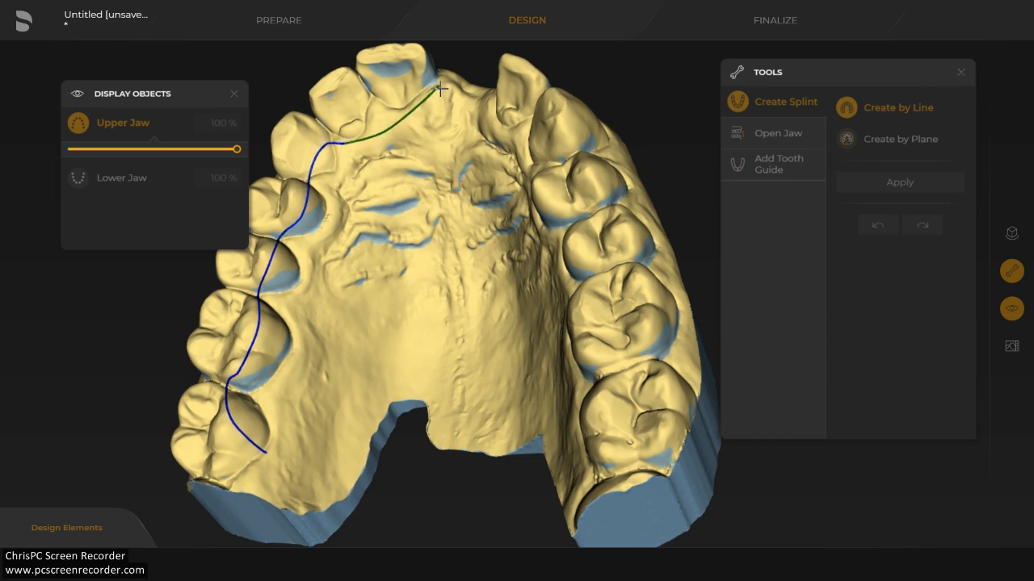
Continue the splint outline past the central incisor and around the outer side of the missing tooth's ridge.
drag(444, 72, 454, 148)
click(462, 150)
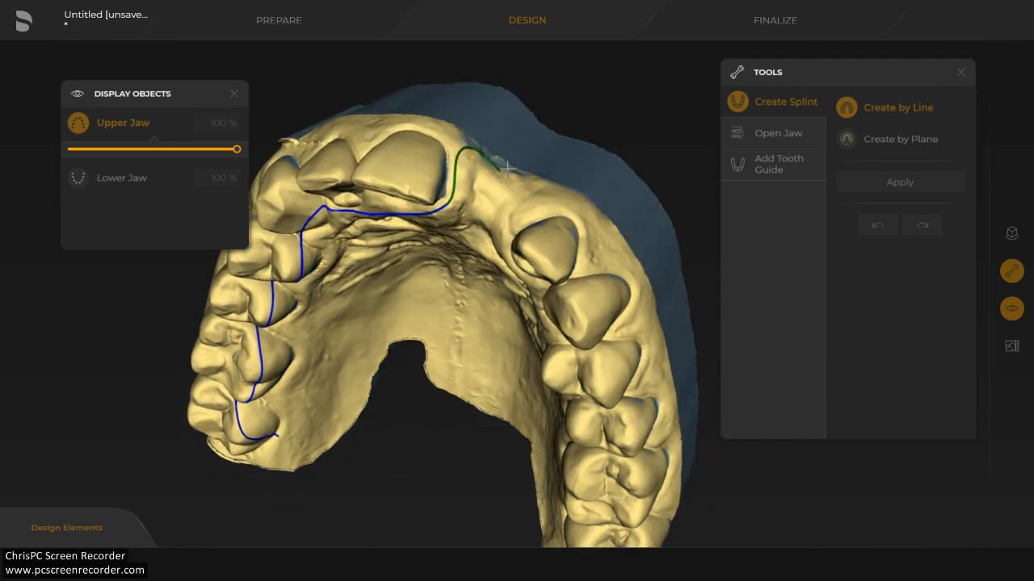
right_click(461, 151)
click(461, 155)
click(494, 166)
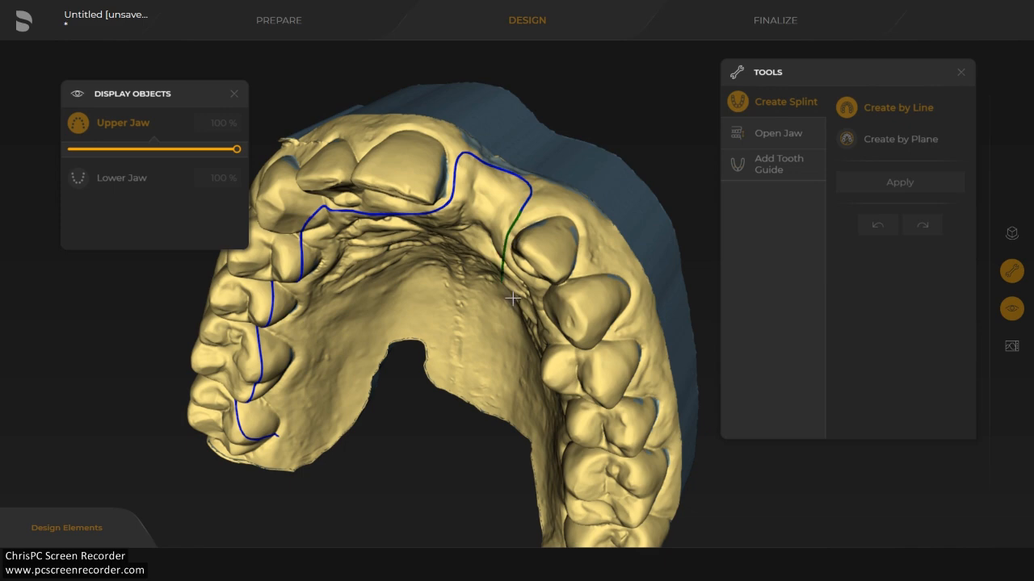
Trace the outline along the inner side of the patient's left teeth and close it across the palate at its starting point.
drag(519, 300, 512, 291)
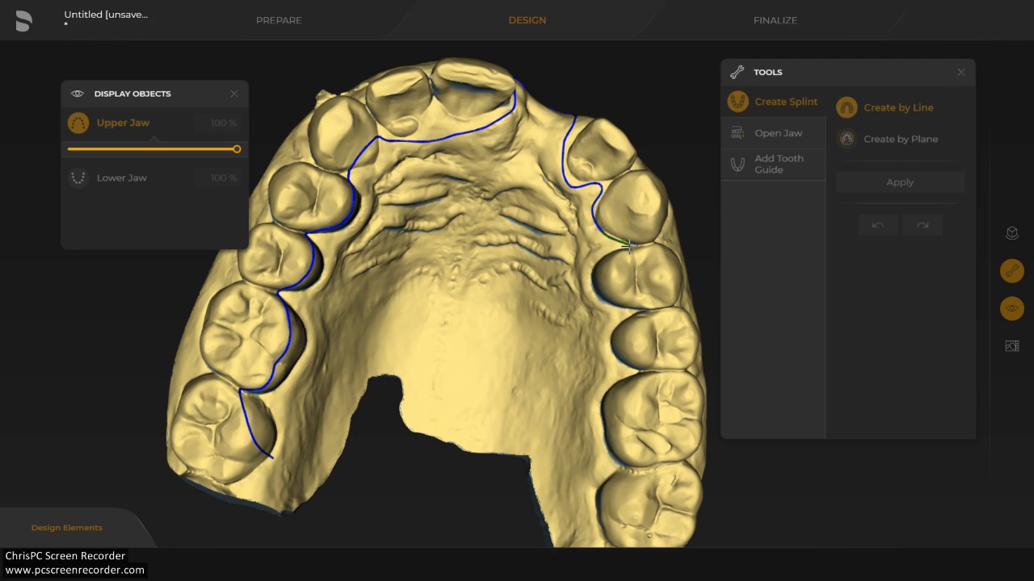
drag(575, 296, 641, 279)
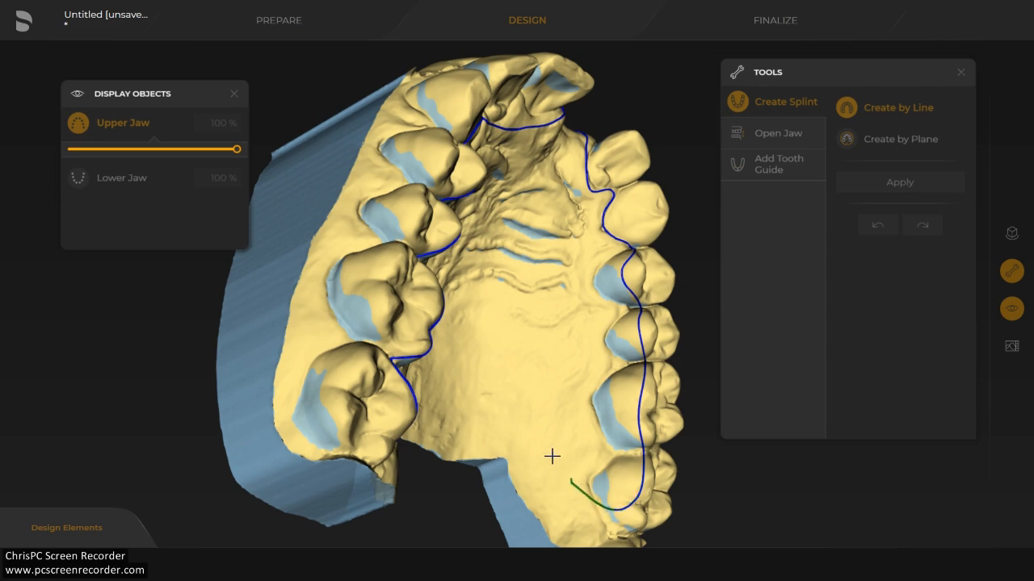
drag(461, 385, 356, 344)
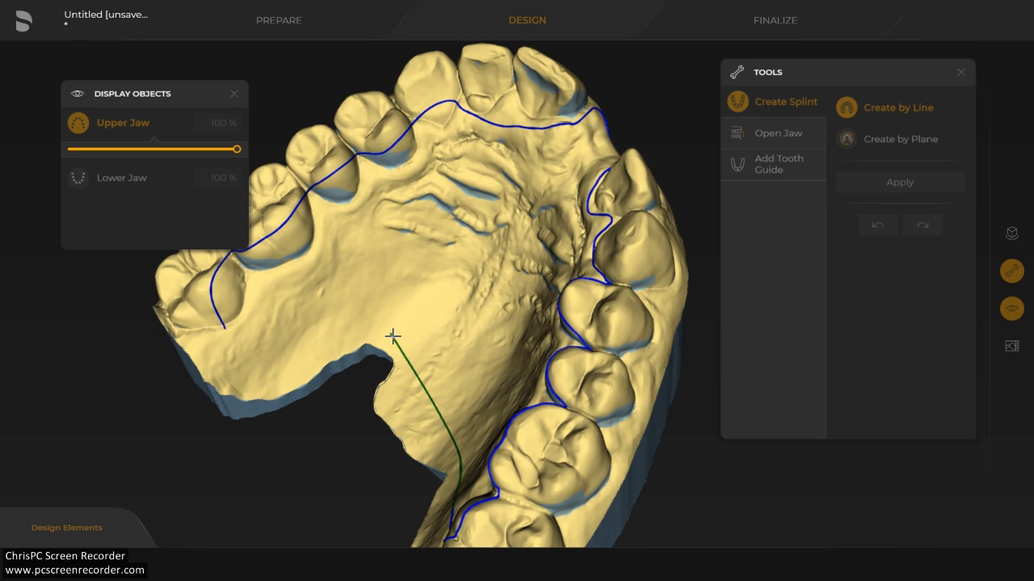
click(224, 327)
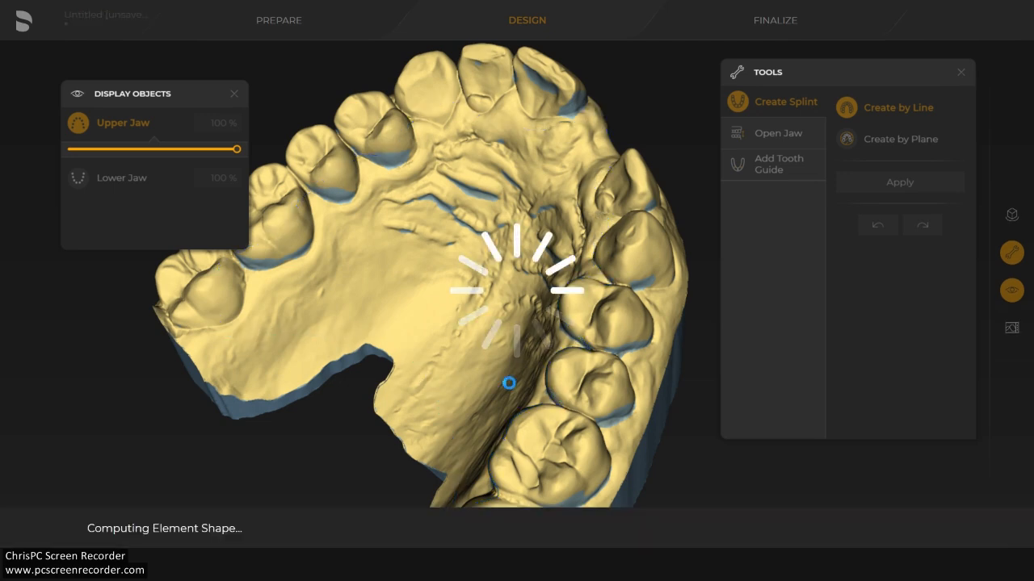
Redraw the splint's outer edge at the front gap with Edit Line so it extends less onto the gum.
drag(634, 470, 582, 224)
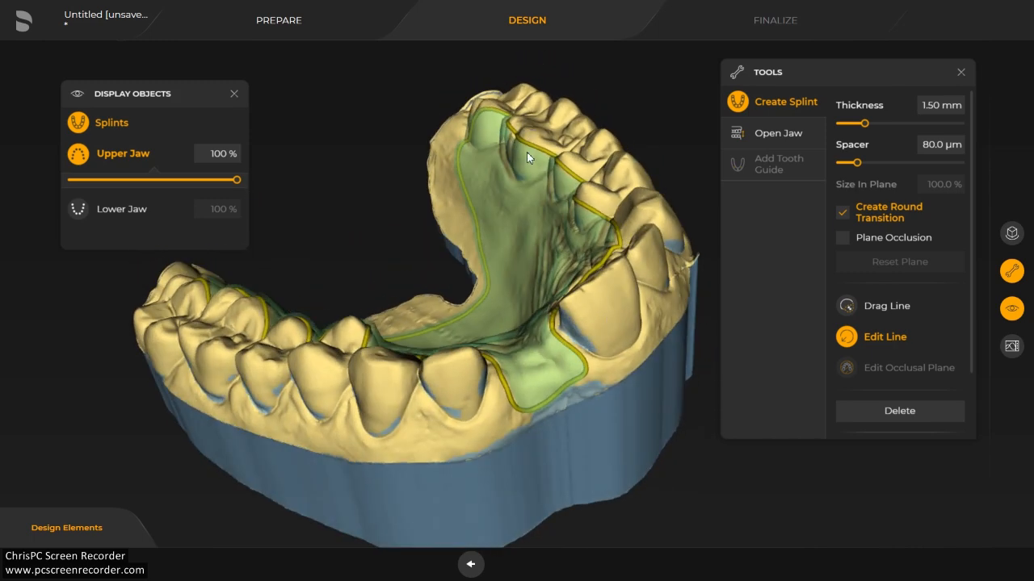
drag(655, 400, 521, 380)
scroll(544, 173, up, 6)
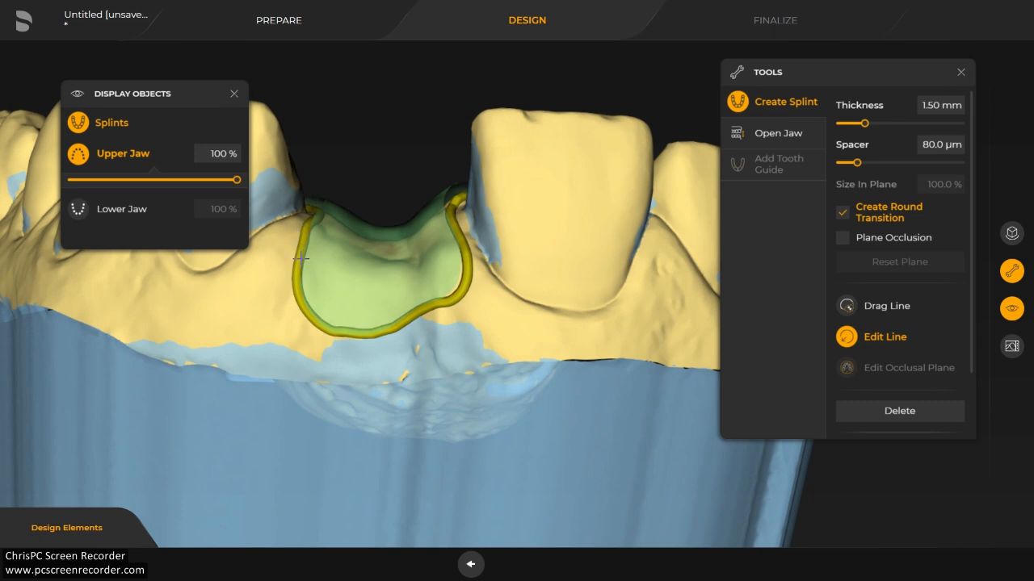
mouse_move(296, 267)
mouse_down()
mouse_move(363, 323)
mouse_move(416, 327)
mouse_move(453, 309)
mouse_move(471, 242)
mouse_up()
drag(466, 197, 459, 209)
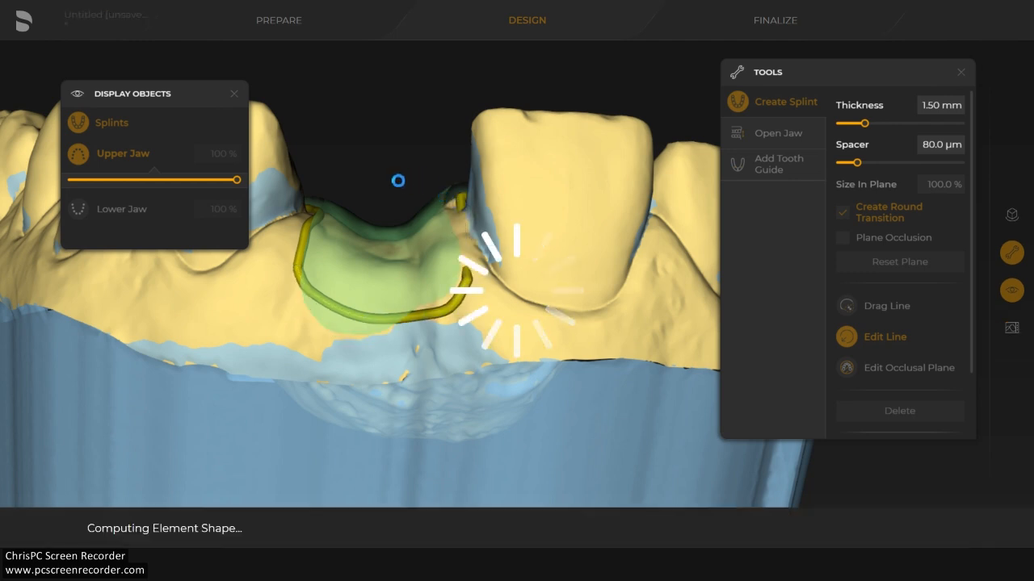
scroll(398, 181, down, 2)
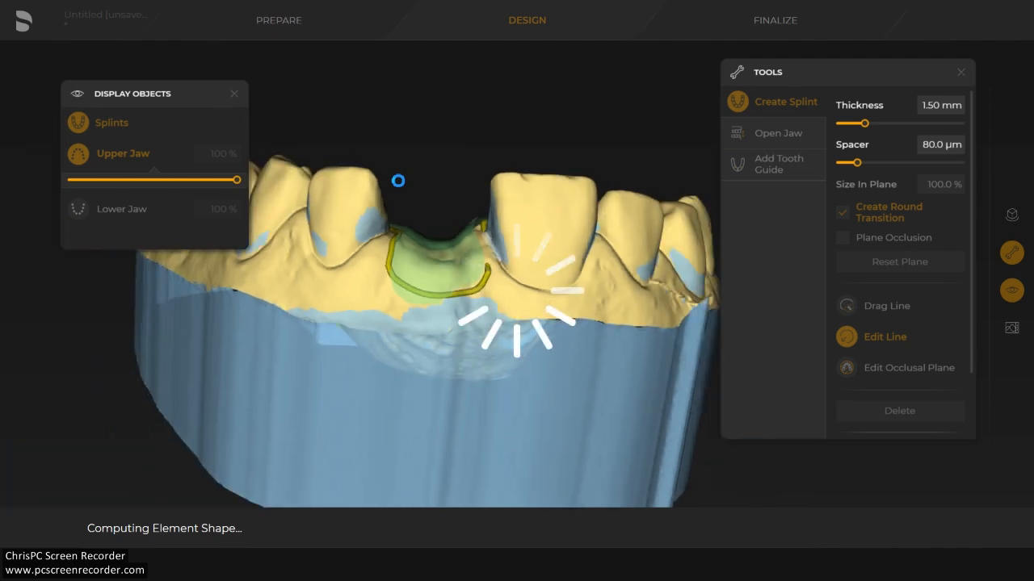
Redraw the part of the splint outline that runs beside the central incisor at the gap.
drag(409, 176, 419, 50)
scroll(424, 217, up, 3)
drag(500, 366, 488, 257)
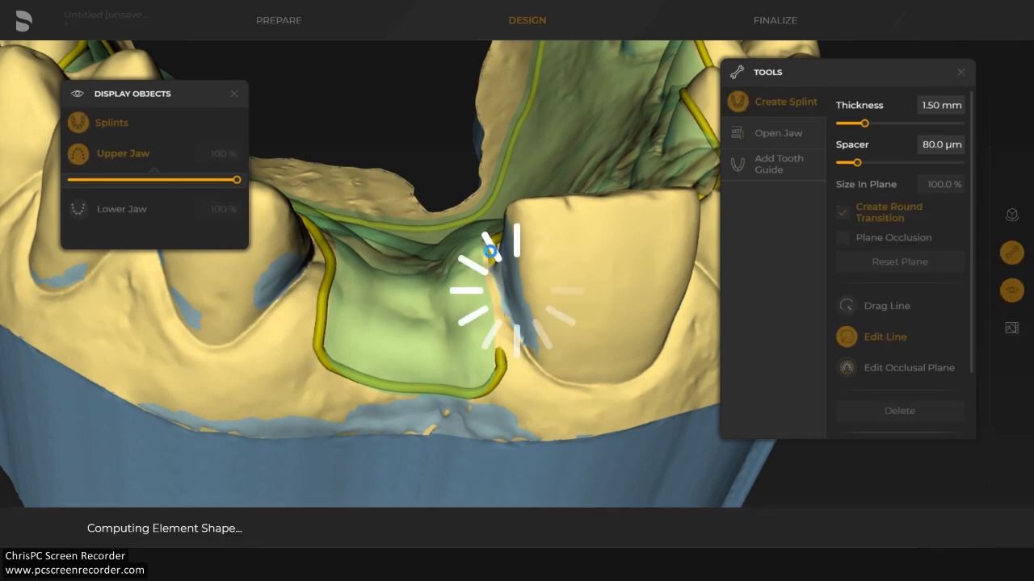
scroll(485, 294, down, 3)
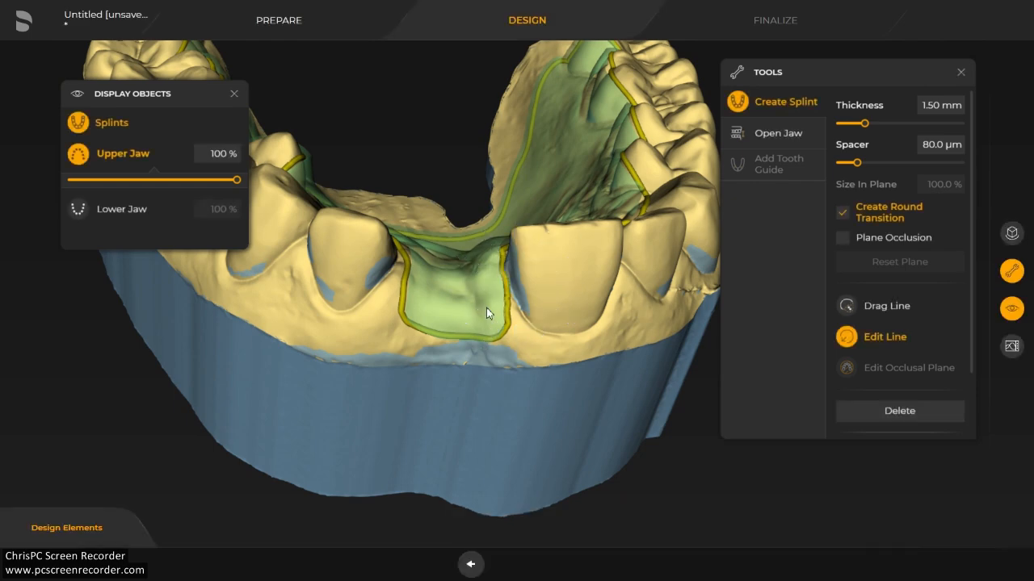
scroll(487, 307, down, 2)
Set the splint thickness to 1.30 mm and check its fit at the front gap.
drag(565, 329, 664, 214)
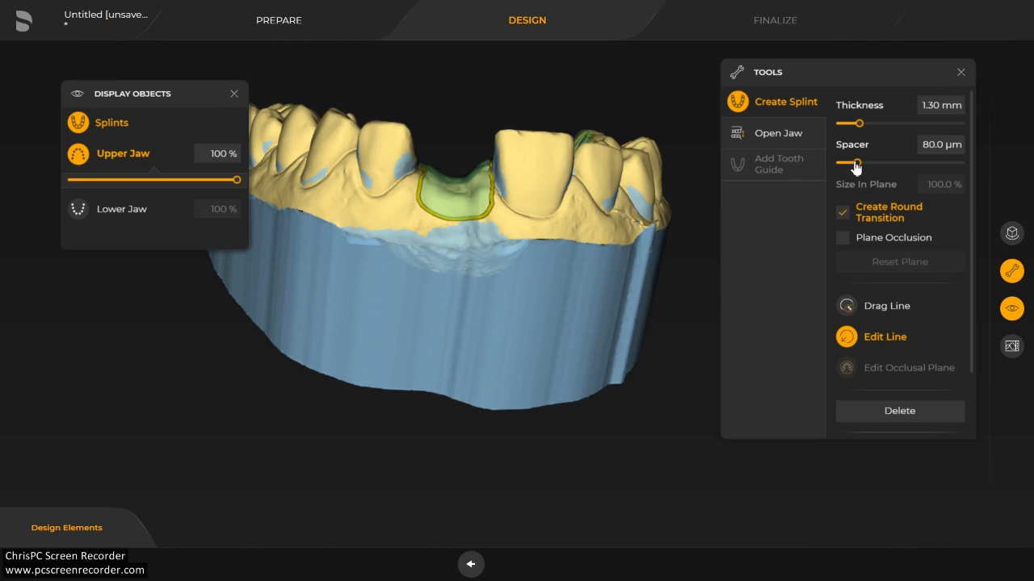
right_drag(523, 282, 438, 310)
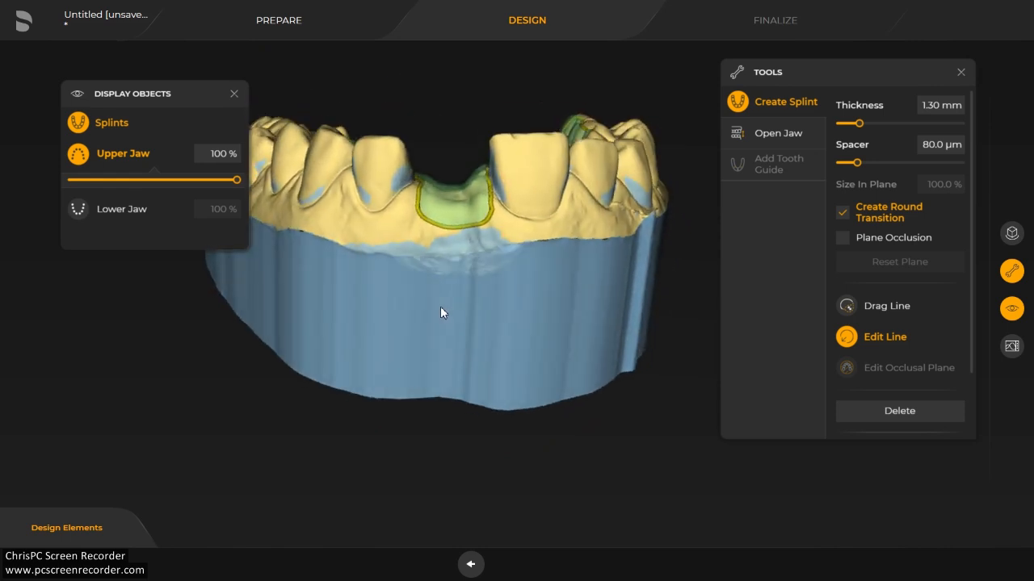
Apply the traced outline to compute the splint shape, check its palate coverage, and proceed to finalizing the design.
scroll(907, 301, down, 2)
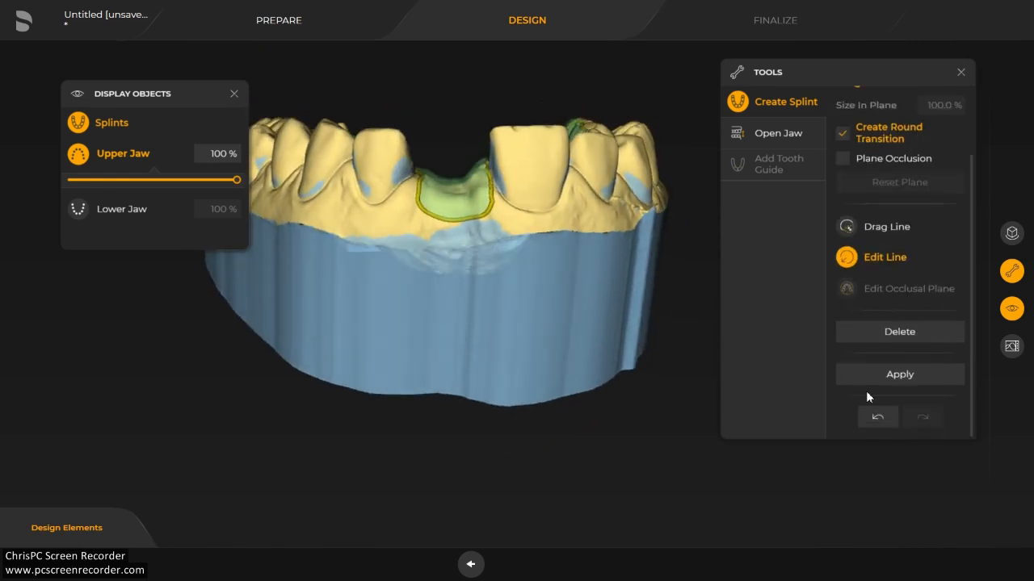
click(893, 377)
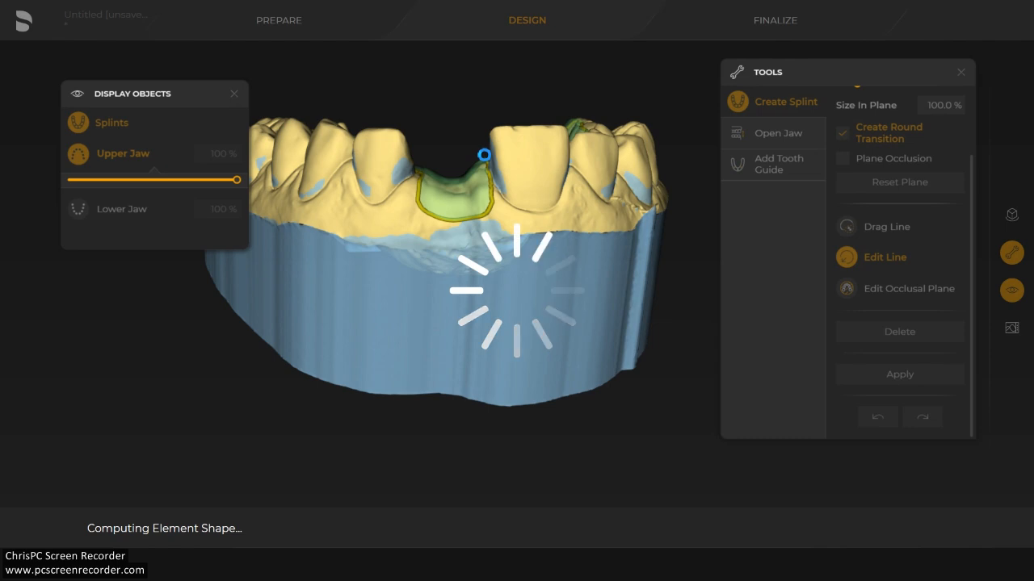
scroll(469, 116, down, 2)
drag(451, 149, 466, 226)
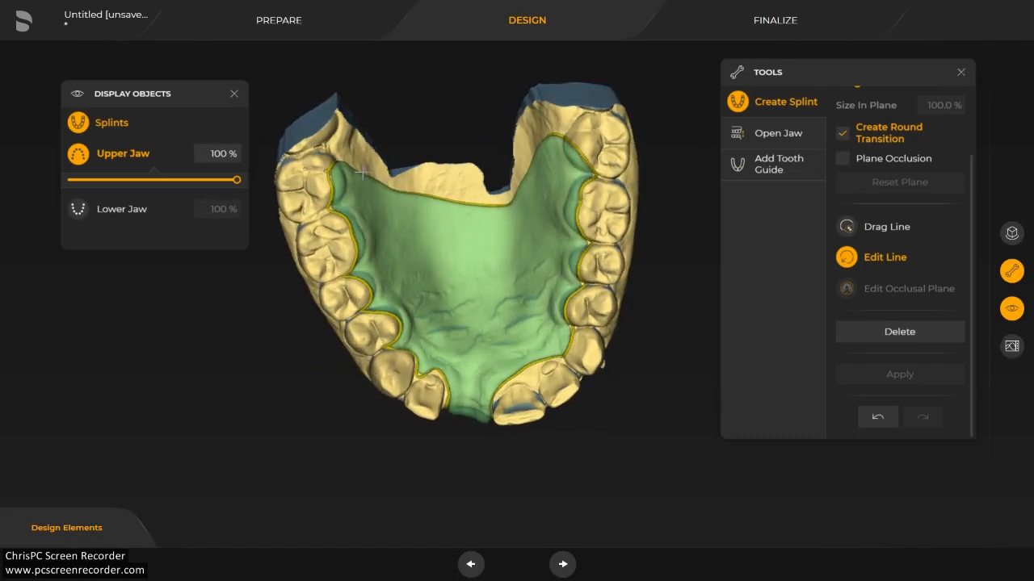
drag(525, 452, 425, 326)
click(566, 569)
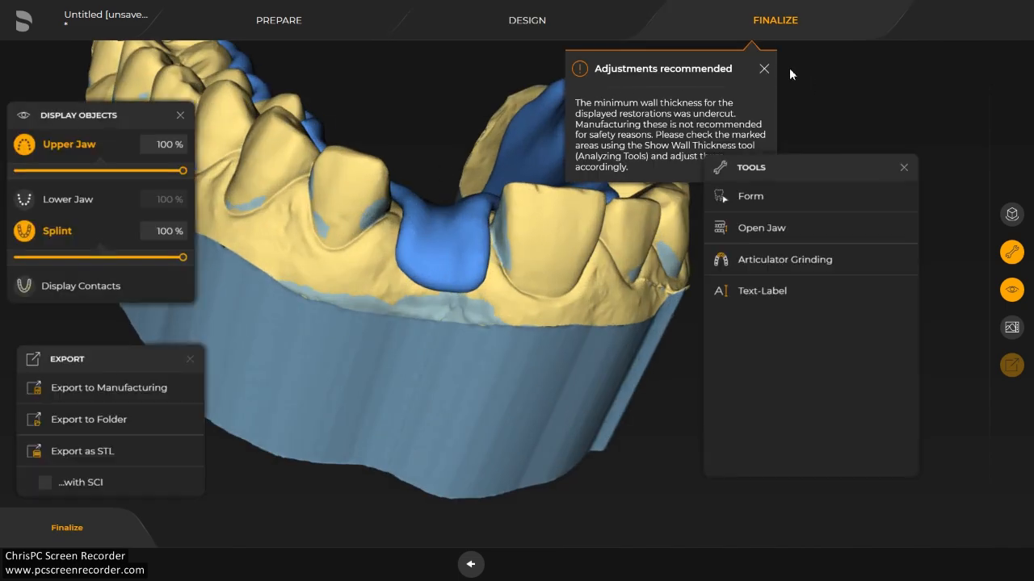
Add material at several spots along the splint's tooth-side edges using the Form tool at 0.50 mm, with Consider Jaws enabled.
click(763, 71)
drag(864, 162, 917, 143)
drag(535, 224, 446, 298)
drag(488, 383, 749, 360)
click(805, 179)
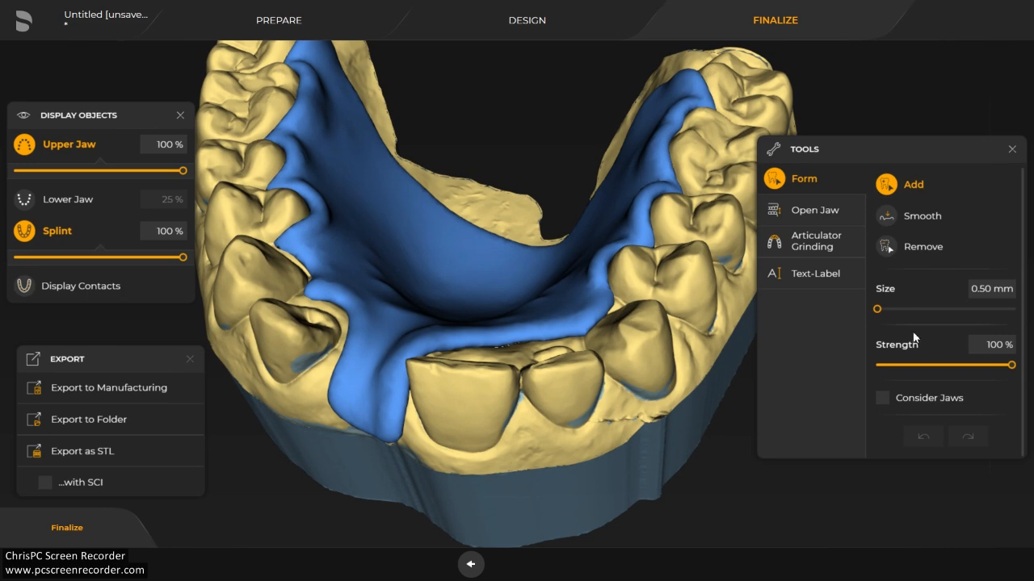
click(880, 401)
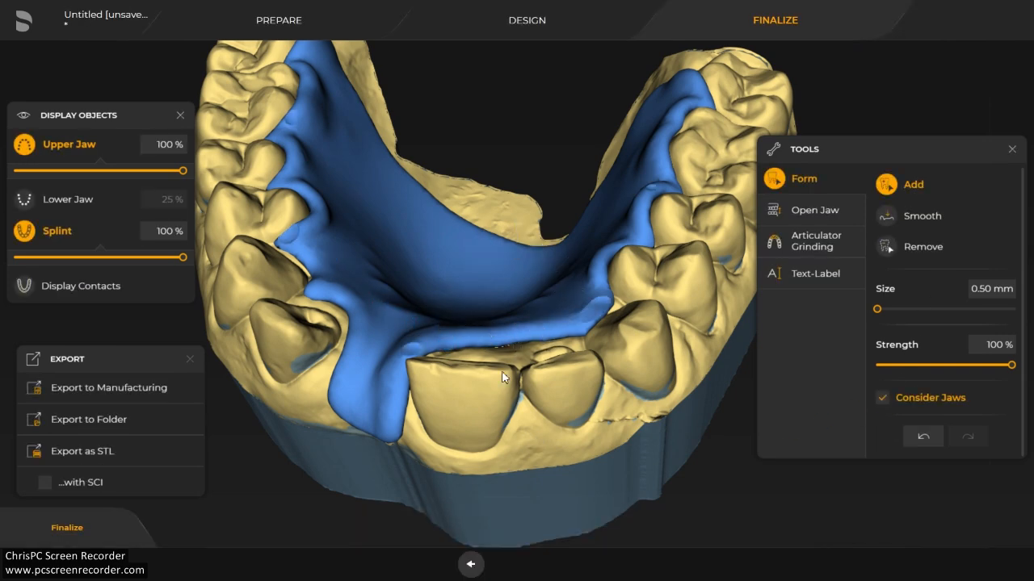
drag(501, 371, 523, 435)
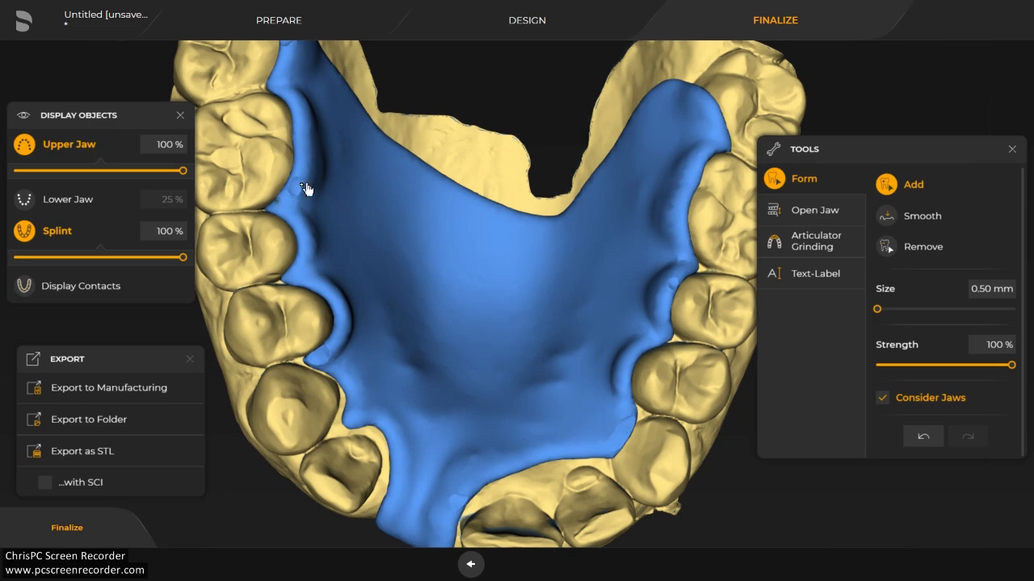
drag(490, 516, 524, 436)
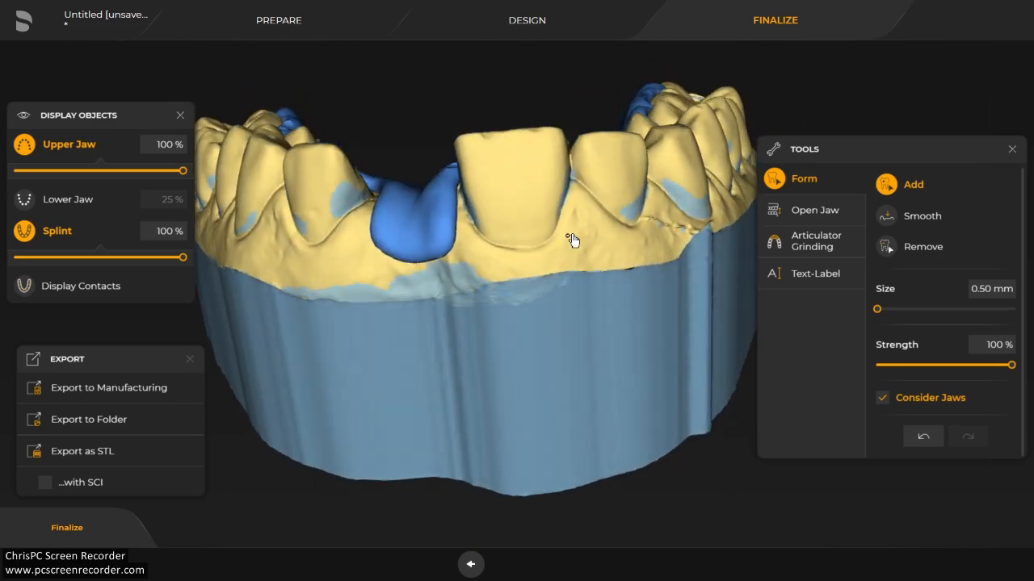
click(622, 200)
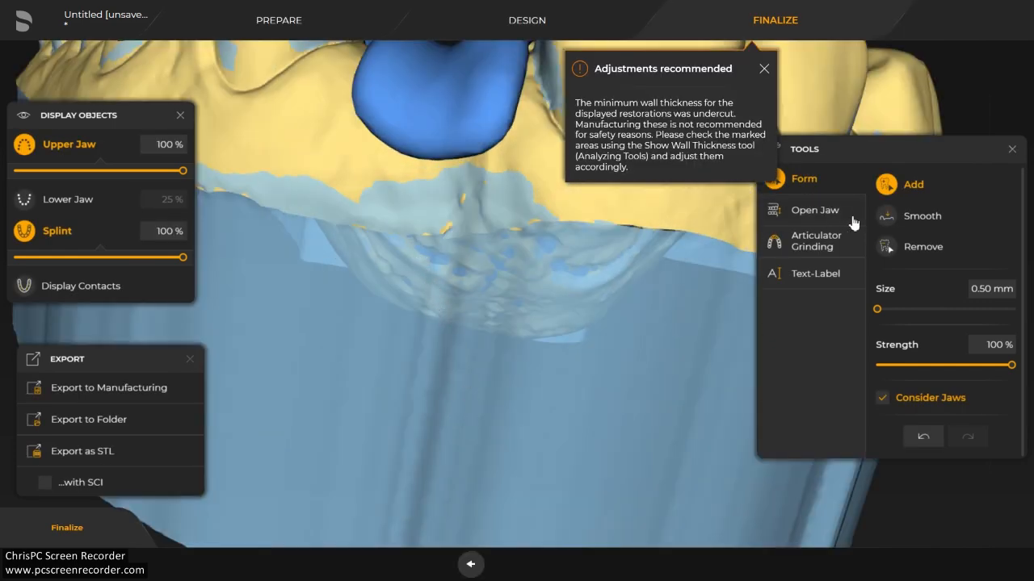
Remove material from the front flange with a 0.88 mm brush and smooth it at 3.60 mm.
click(904, 250)
scroll(489, 259, down, 2)
right_drag(418, 247, 430, 296)
scroll(441, 355, down, 3)
scroll(441, 355, up, 1)
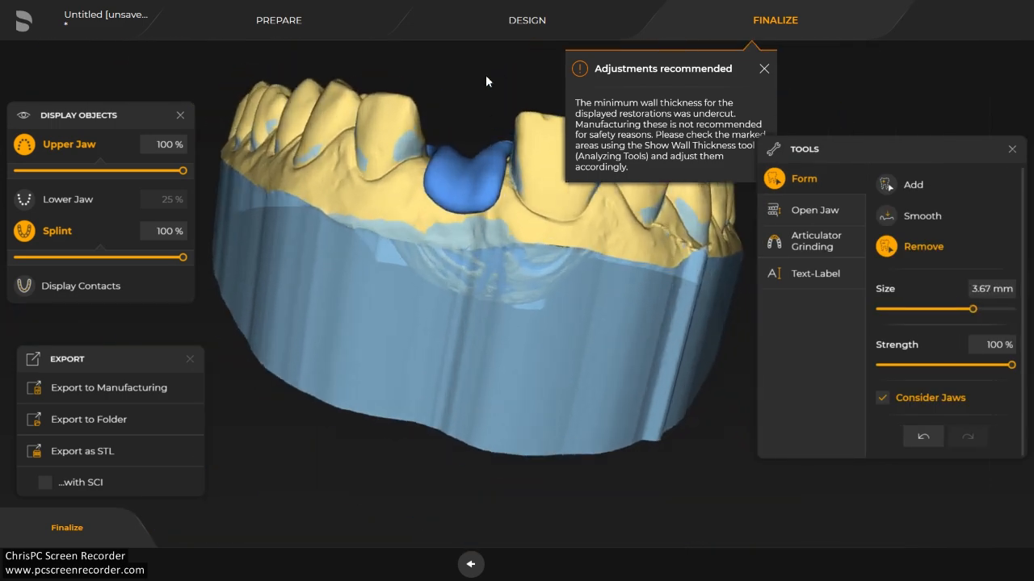
right_drag(485, 74, 473, 163)
scroll(491, 180, up, 3)
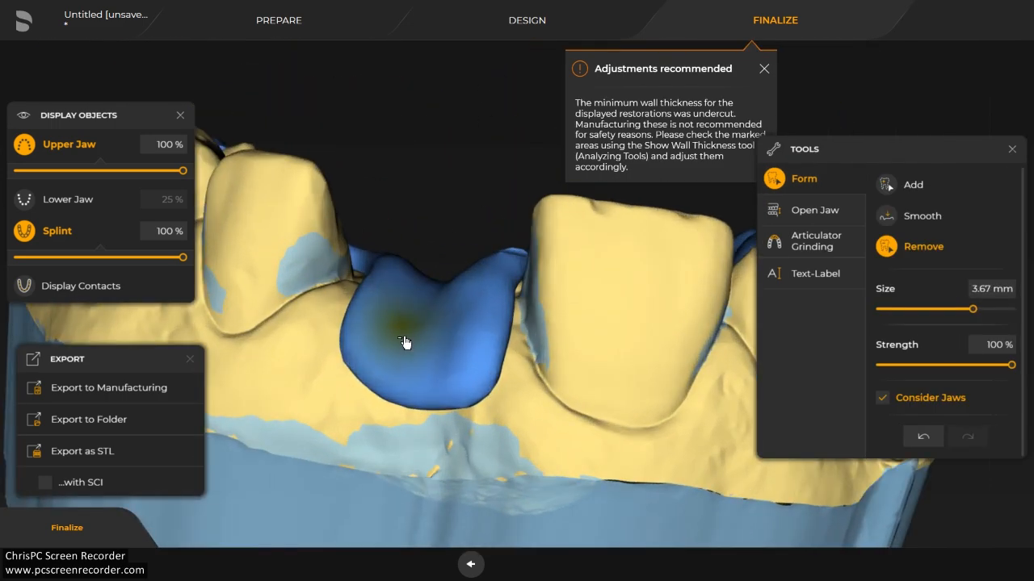
right_drag(406, 358, 426, 406)
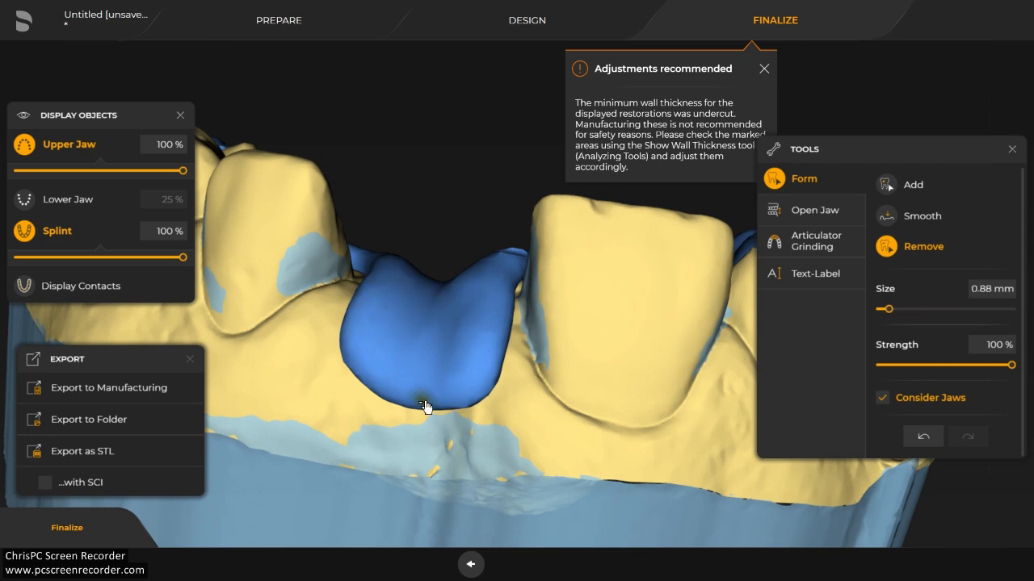
mouse_move(367, 341)
mouse_down()
mouse_move(397, 365)
mouse_move(454, 380)
mouse_up()
mouse_move(417, 471)
right_down()
mouse_move(440, 472)
mouse_move(441, 460)
right_up()
mouse_move(469, 359)
mouse_down()
mouse_move(377, 342)
mouse_move(457, 381)
mouse_up()
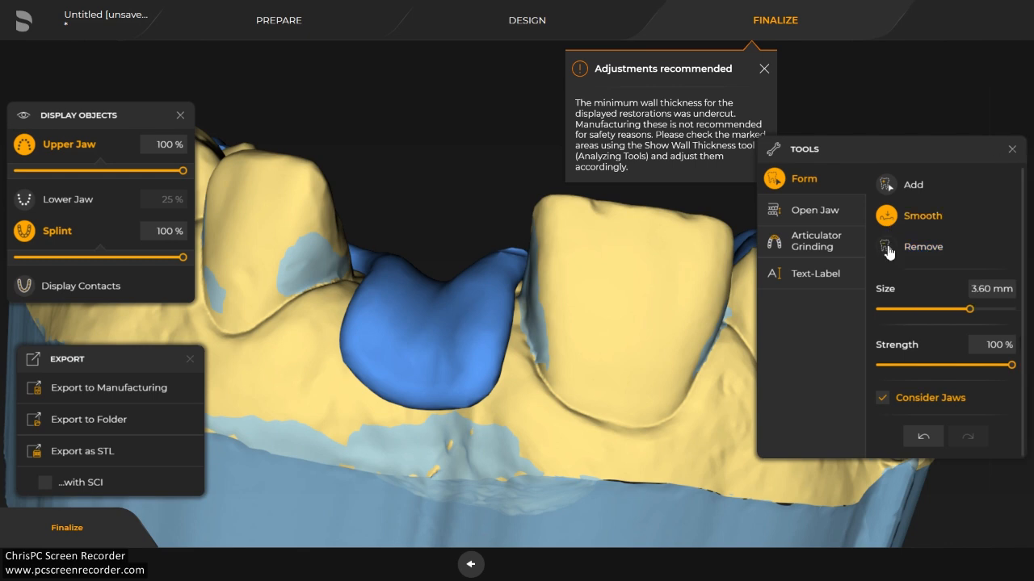
Carve a hollow into the front flange with Remove at 1.90 mm, and smooth its surface at 3.60 mm.
scroll(368, 383, up, 5)
mouse_move(331, 401)
mouse_down()
mouse_move(385, 433)
mouse_move(445, 396)
mouse_move(464, 324)
mouse_move(401, 314)
mouse_move(346, 325)
mouse_move(312, 371)
mouse_move(363, 368)
mouse_move(468, 314)
mouse_move(459, 357)
mouse_move(423, 415)
mouse_move(331, 380)
mouse_move(387, 444)
mouse_move(339, 393)
mouse_move(462, 283)
mouse_up()
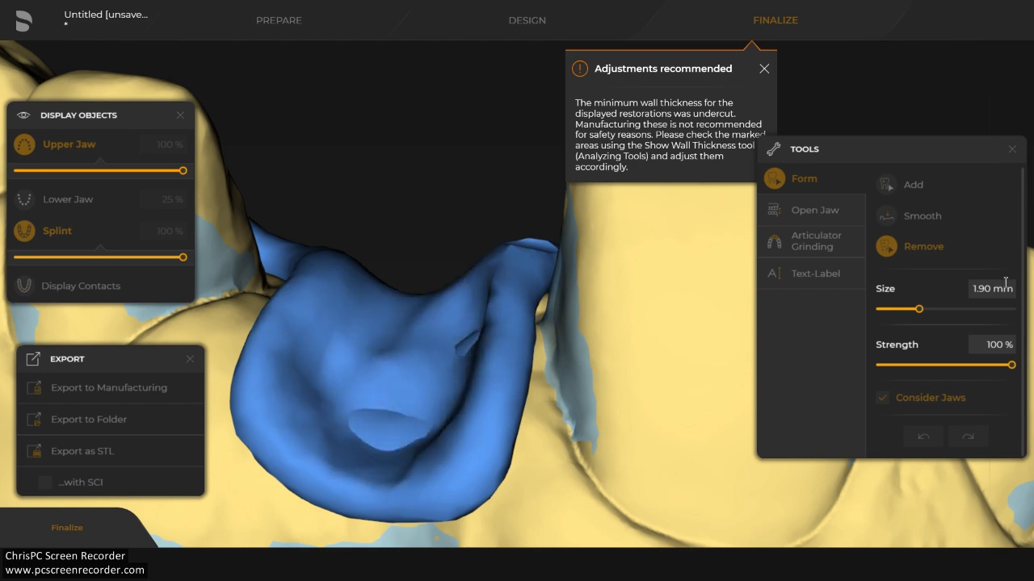
click(887, 216)
mouse_move(459, 346)
mouse_down()
mouse_move(383, 428)
mouse_move(376, 412)
mouse_up()
click(402, 417)
click(399, 418)
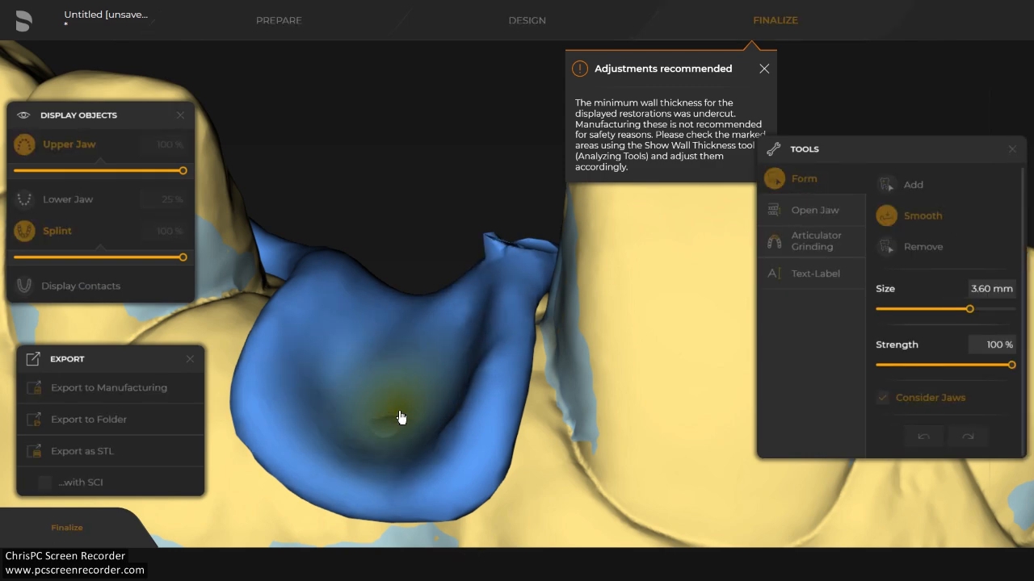
Smooth the front flange's raised corner and side beside the central incisor at a size of 1.93 mm.
drag(355, 263, 388, 244)
scroll(388, 240, up, 2)
scroll(389, 238, down, 5)
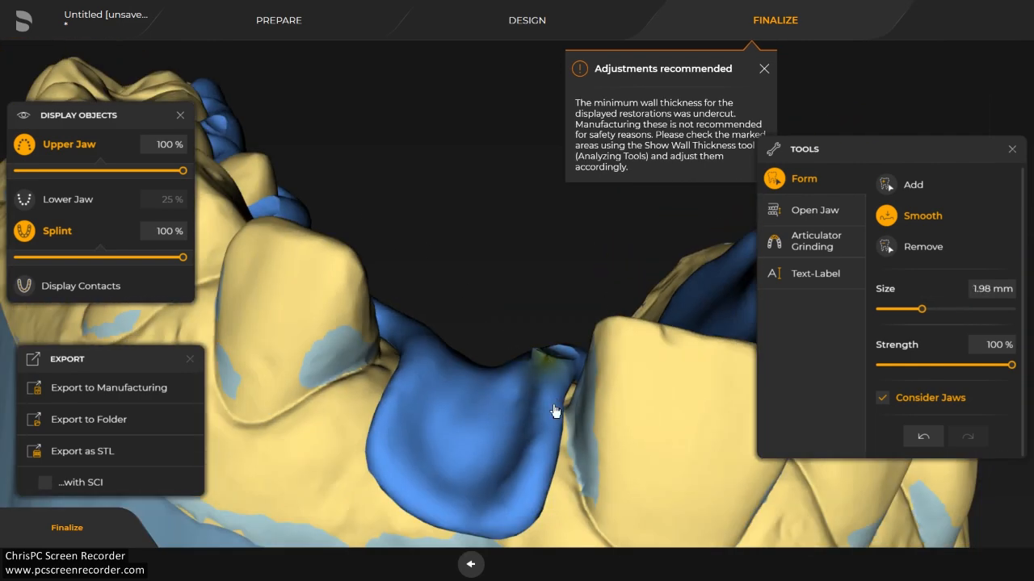
scroll(614, 500, down, 2)
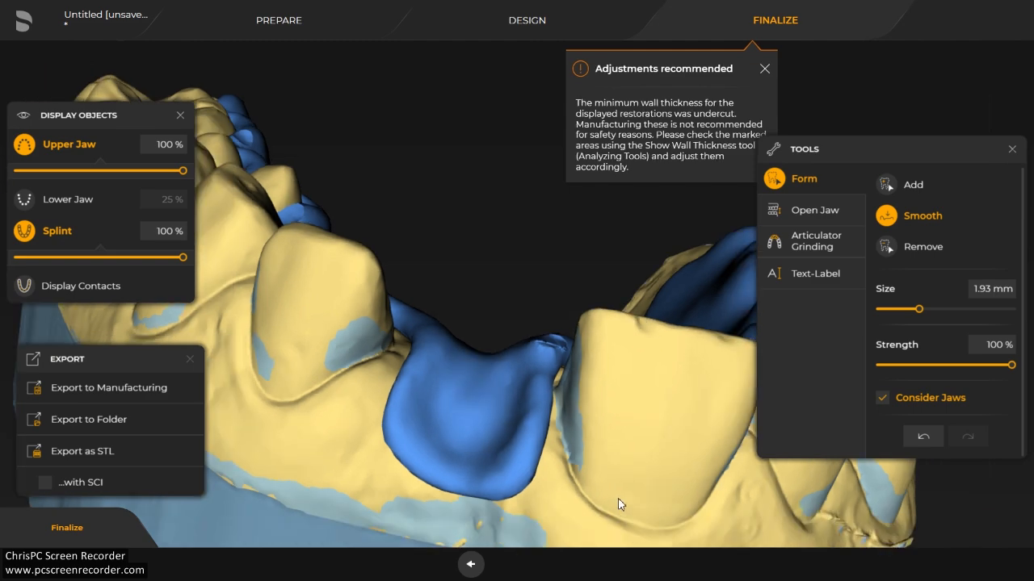
right_drag(651, 434, 517, 316)
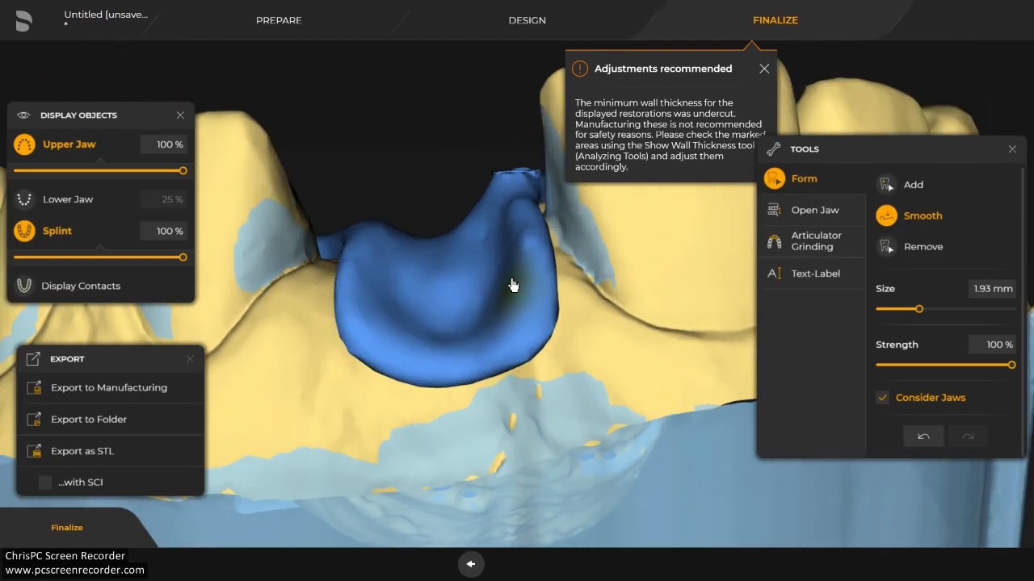
drag(508, 247, 505, 242)
Deepen the hollow in the front flange using Remove at 1.90 mm and 100 % strength.
click(886, 246)
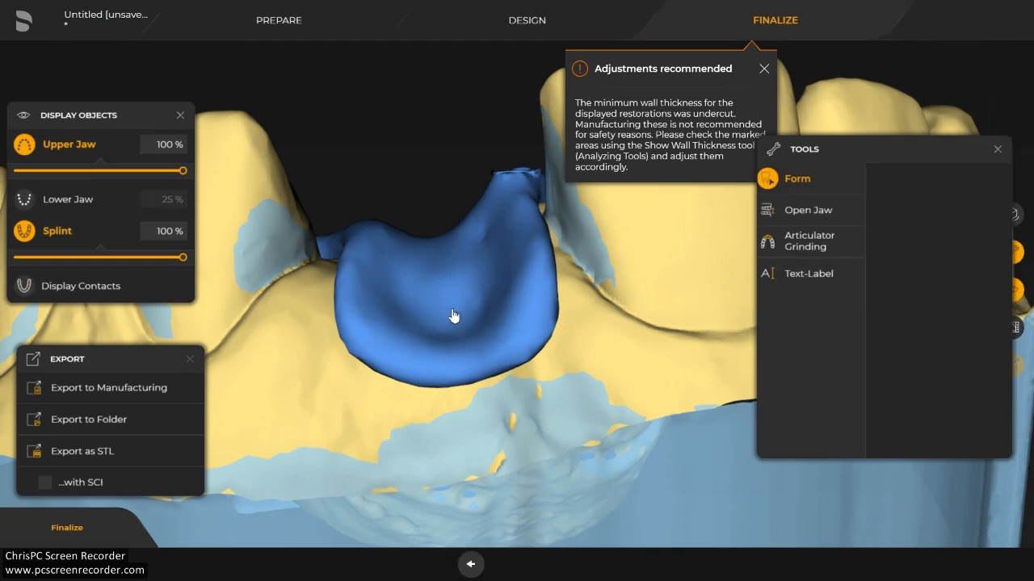
drag(517, 307, 518, 319)
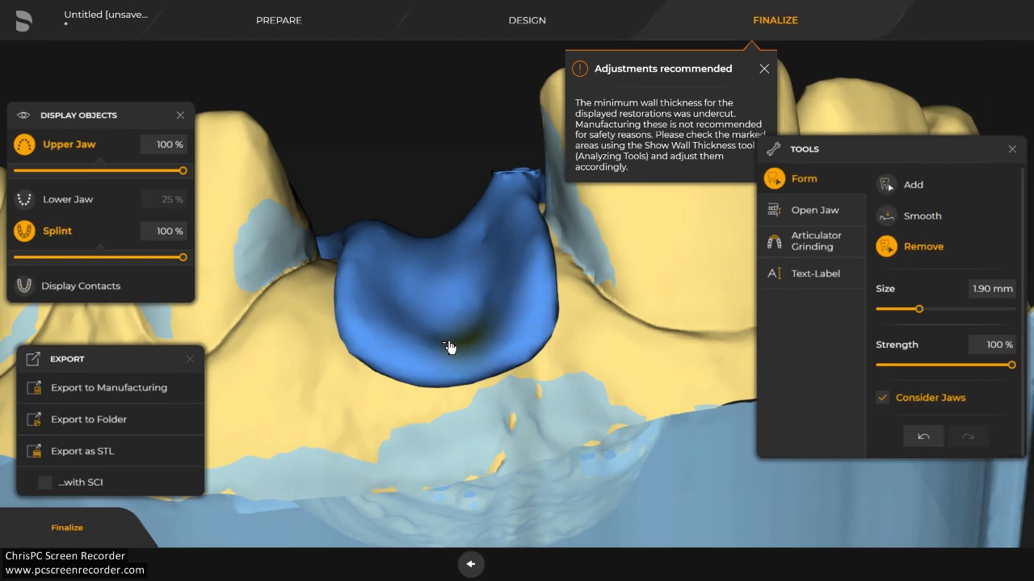
mouse_move(356, 276)
mouse_down()
mouse_move(406, 343)
mouse_move(489, 358)
mouse_move(514, 284)
mouse_move(493, 242)
mouse_move(535, 264)
mouse_up()
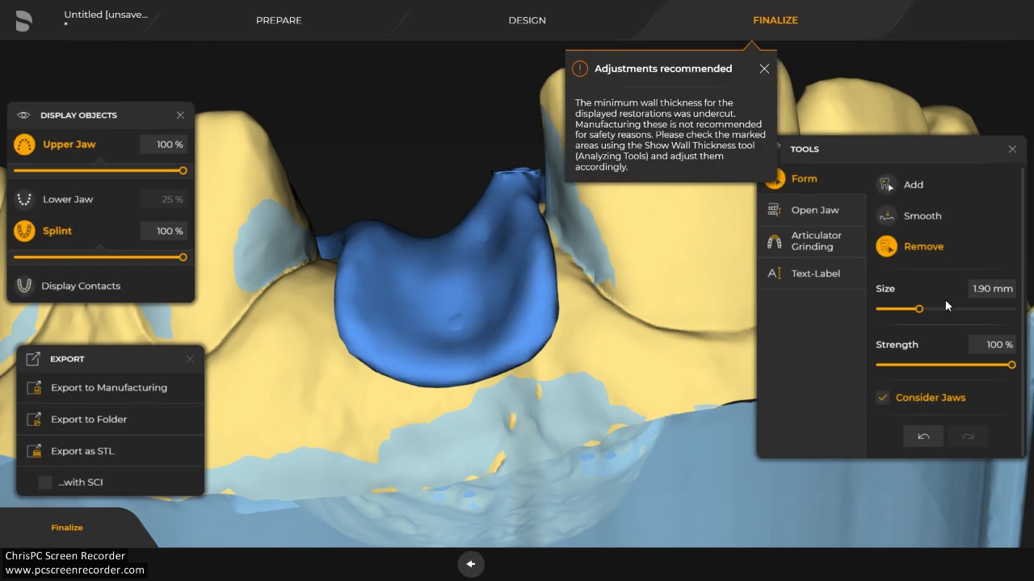
Smooth the deepened hollow of the front flange at 1.93 mm and check the splint from the front and above.
click(887, 219)
mouse_move(429, 337)
mouse_down()
mouse_move(469, 319)
mouse_move(519, 220)
mouse_move(509, 204)
mouse_move(549, 263)
mouse_up()
scroll(587, 272, down, 3)
scroll(588, 276, down, 3)
drag(422, 401, 440, 386)
scroll(533, 258, up, 3)
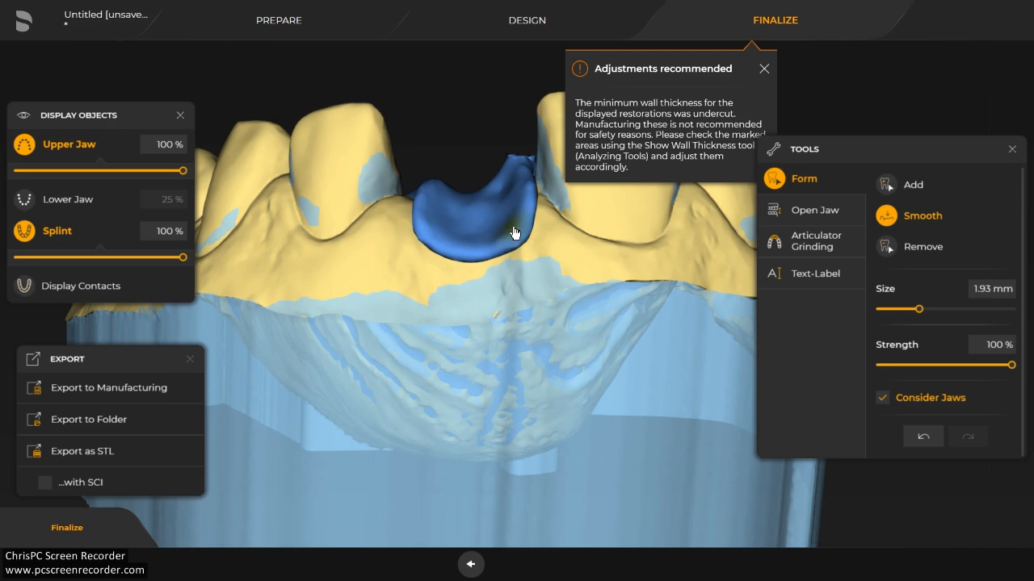
scroll(541, 286, down, 3)
drag(487, 94, 483, 148)
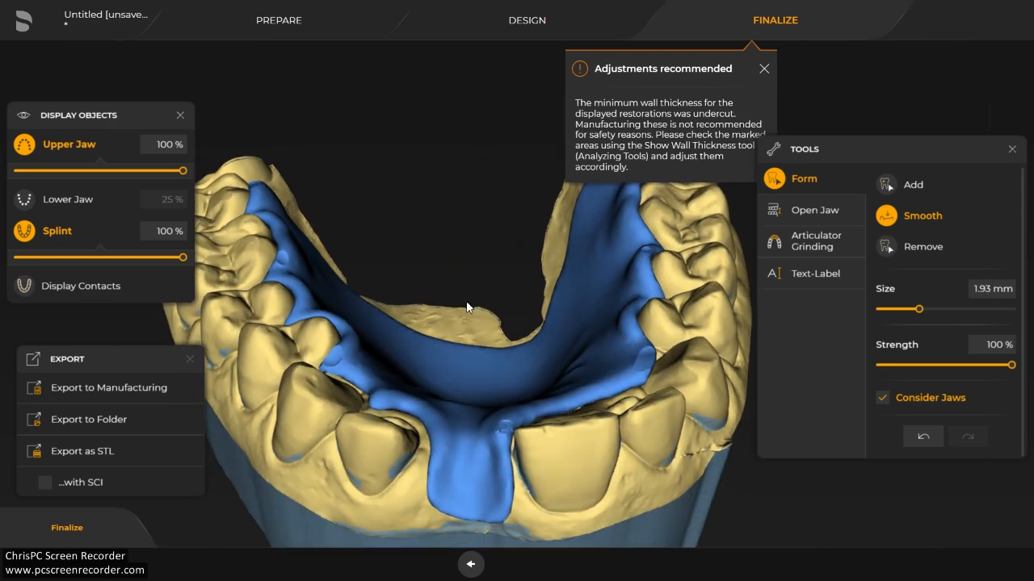
Export the splint to the Desktop as an STL file named "Denture base", accepting the thin wall areas.
click(100, 450)
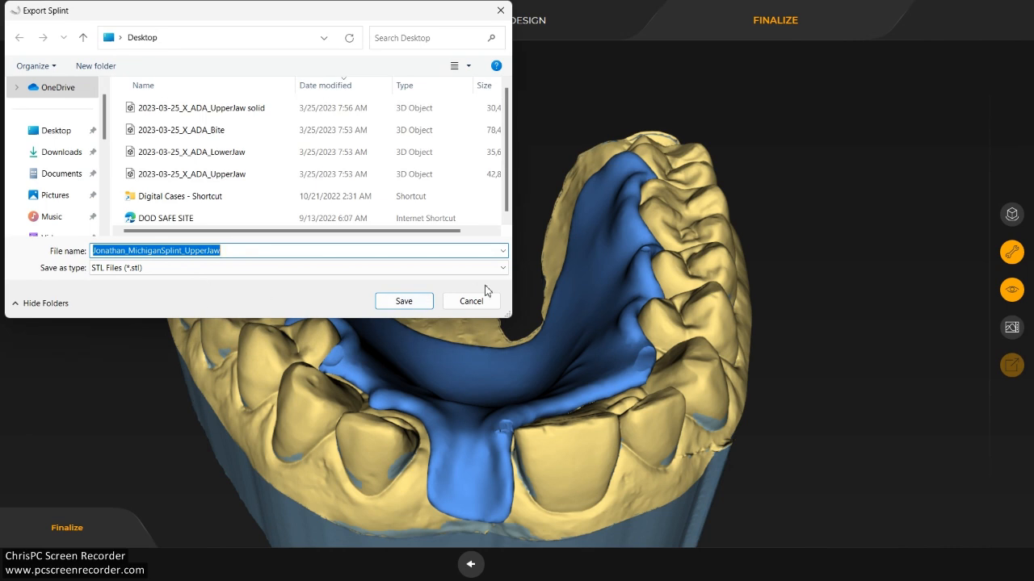
text(Denture bas)
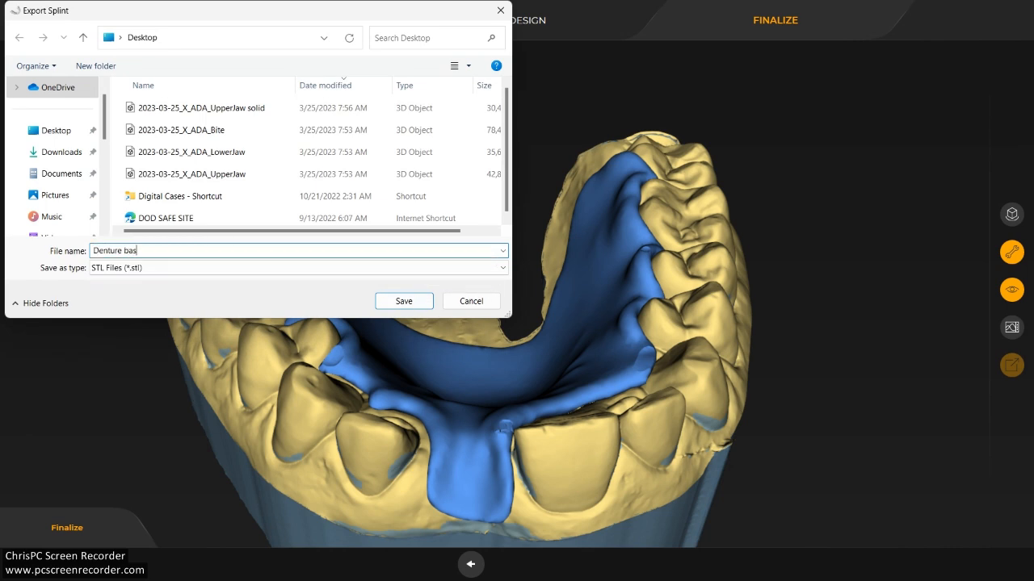
text(e)
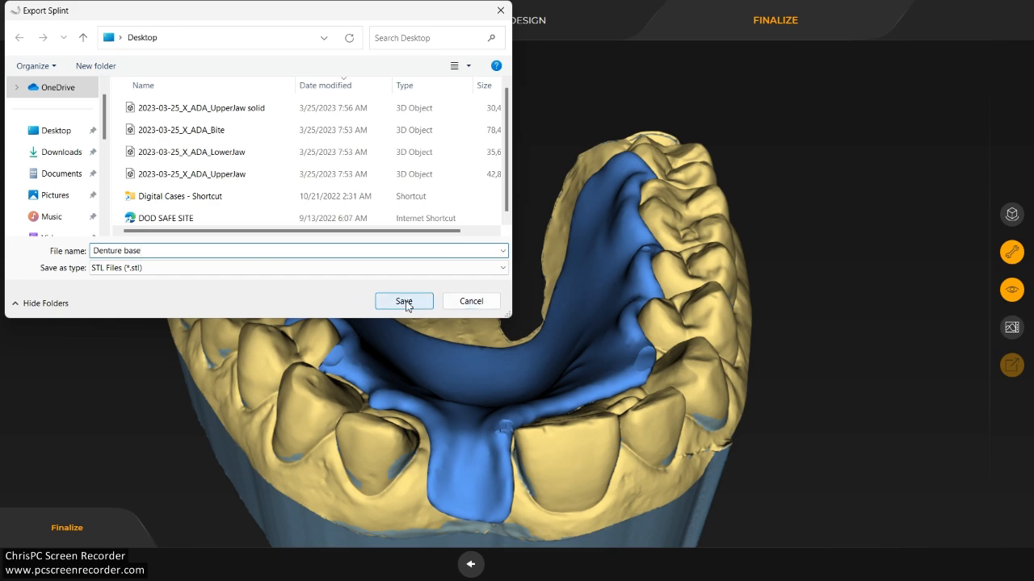
click(404, 301)
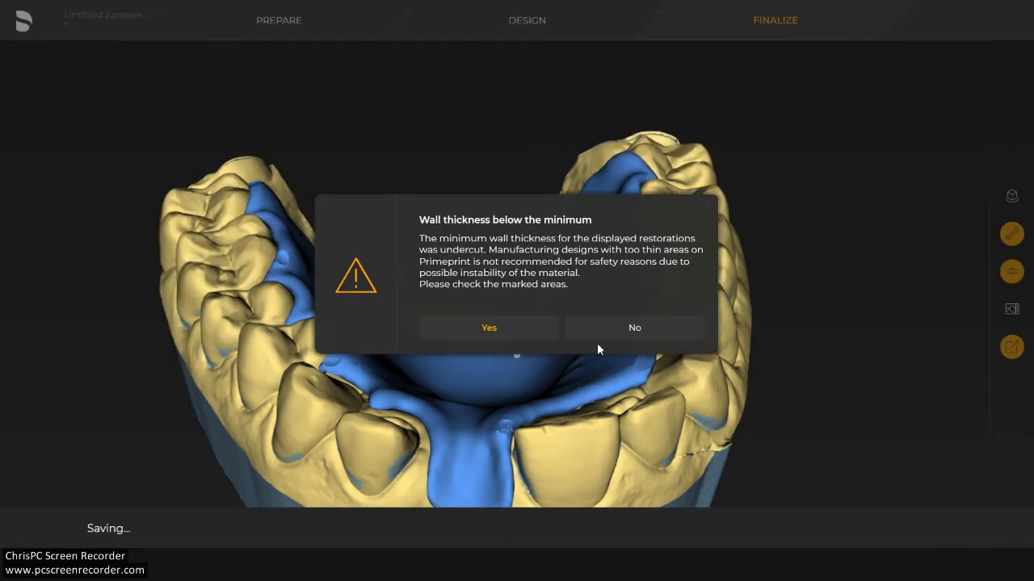
click(488, 329)
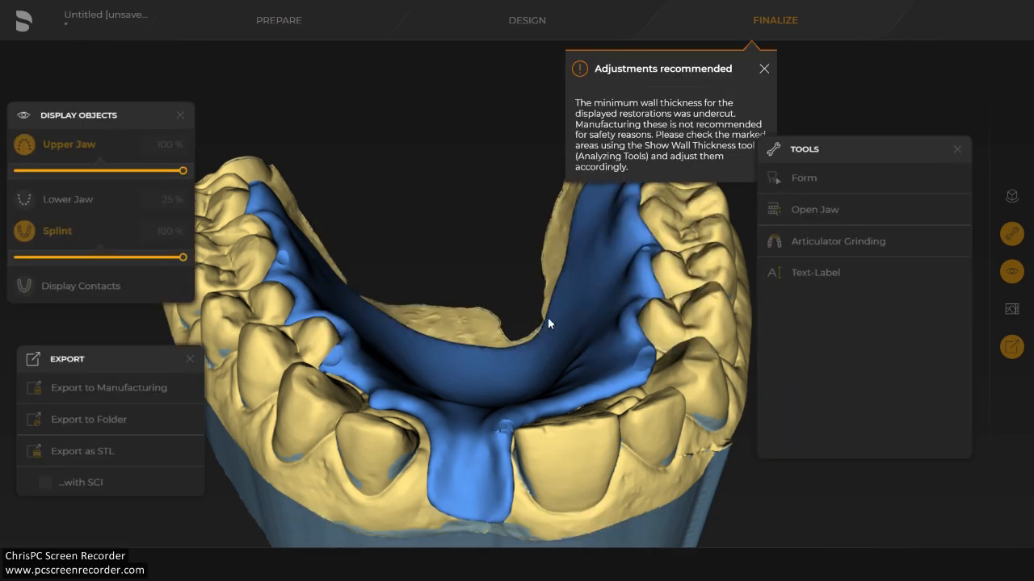
Dismiss the wall thickness warning and close the splint design without saving the case.
click(763, 71)
click(24, 8)
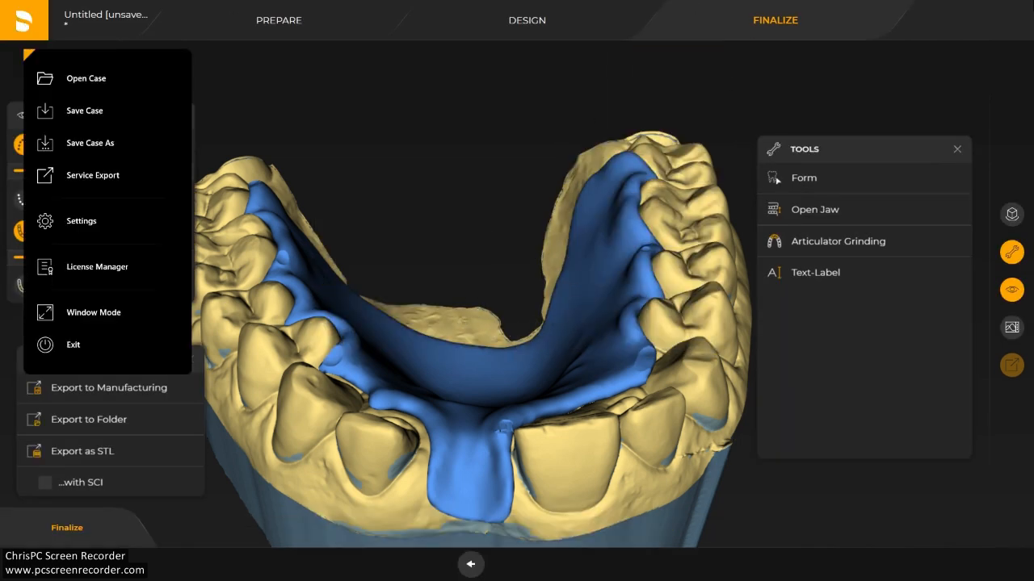
click(1014, 22)
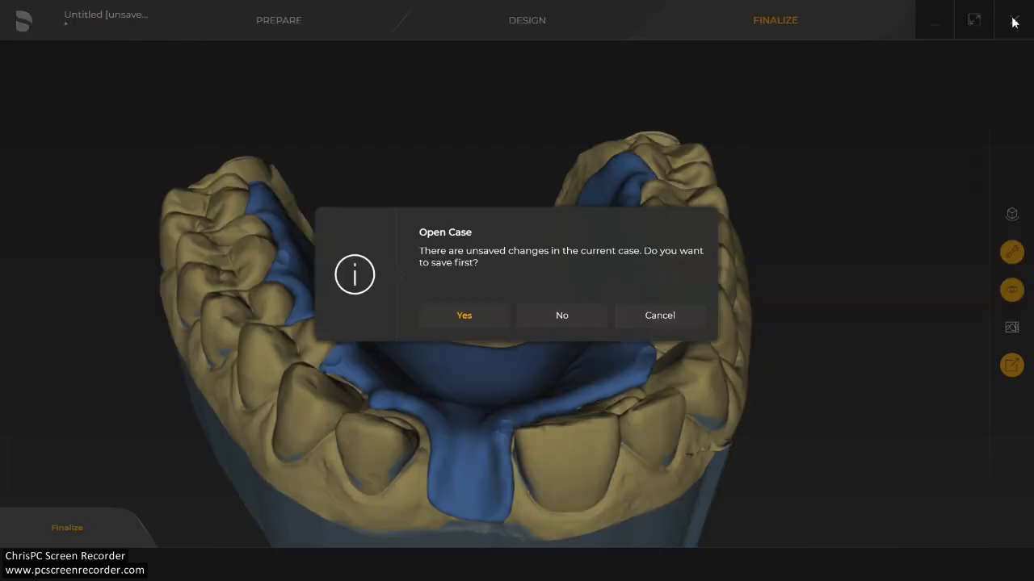
click(581, 323)
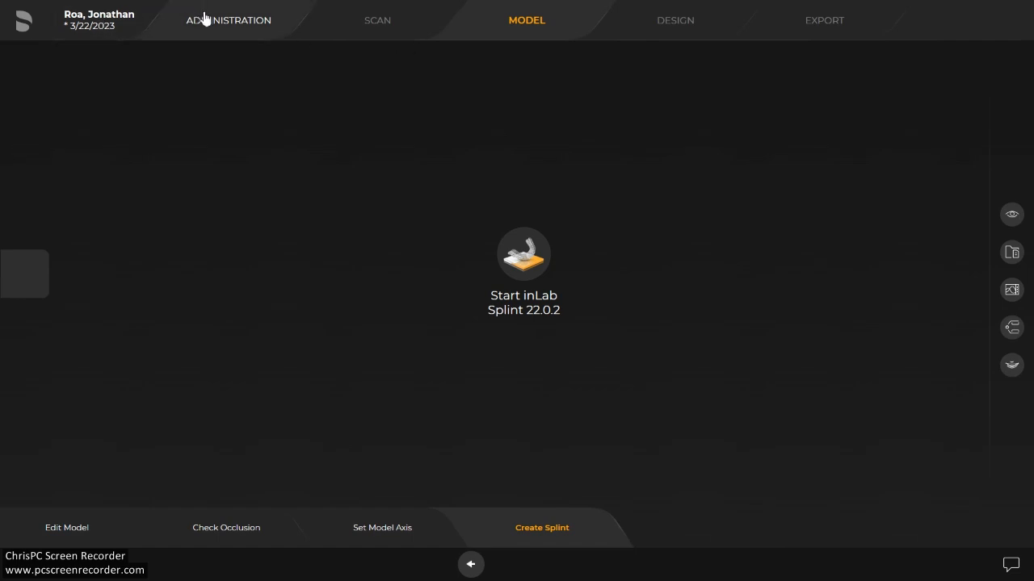
Export the case's jaw models to the Desktop as reduced-resolution STL files named "Flipper model".
click(54, 533)
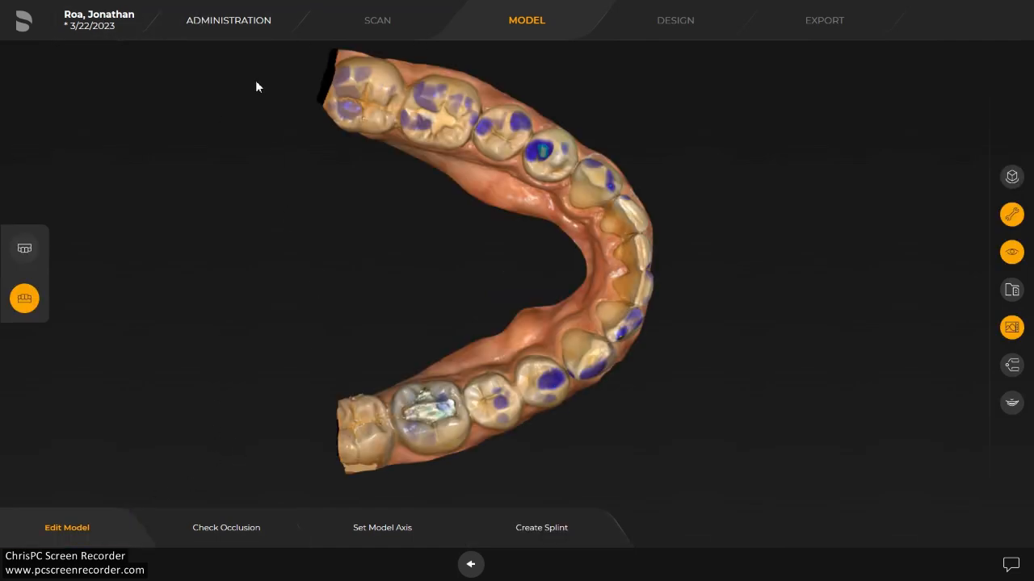
click(47, 34)
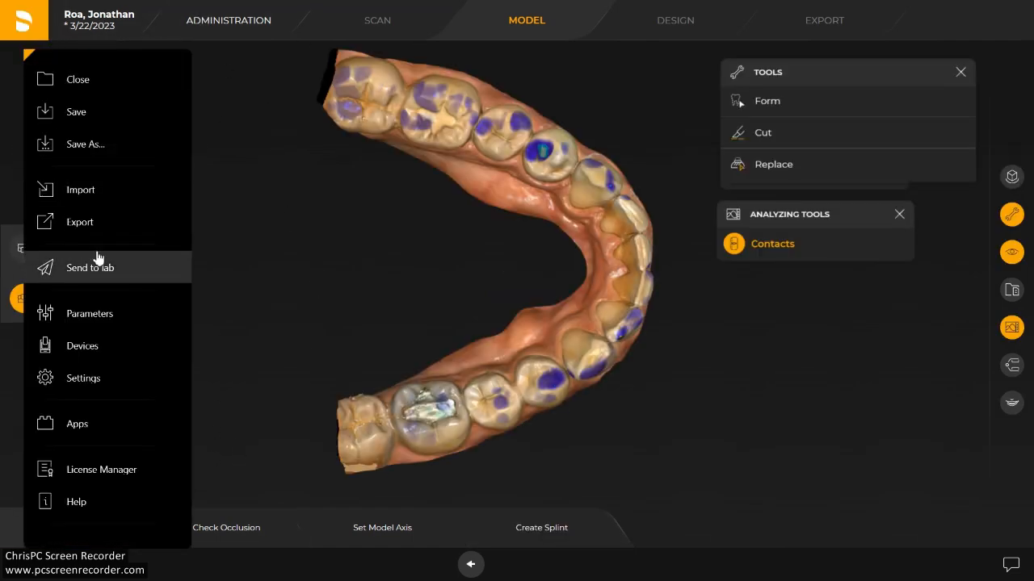
click(102, 222)
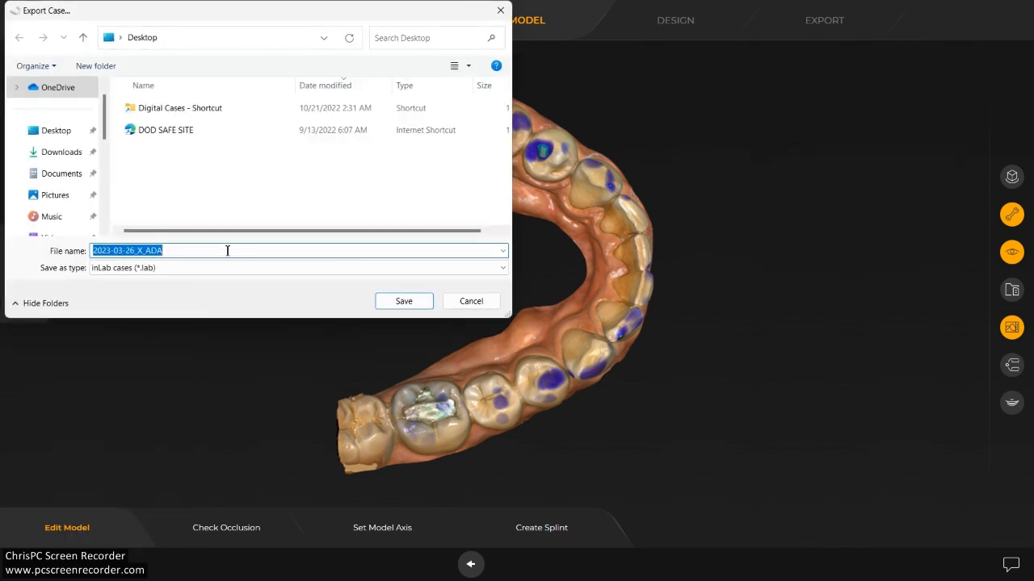
click(228, 268)
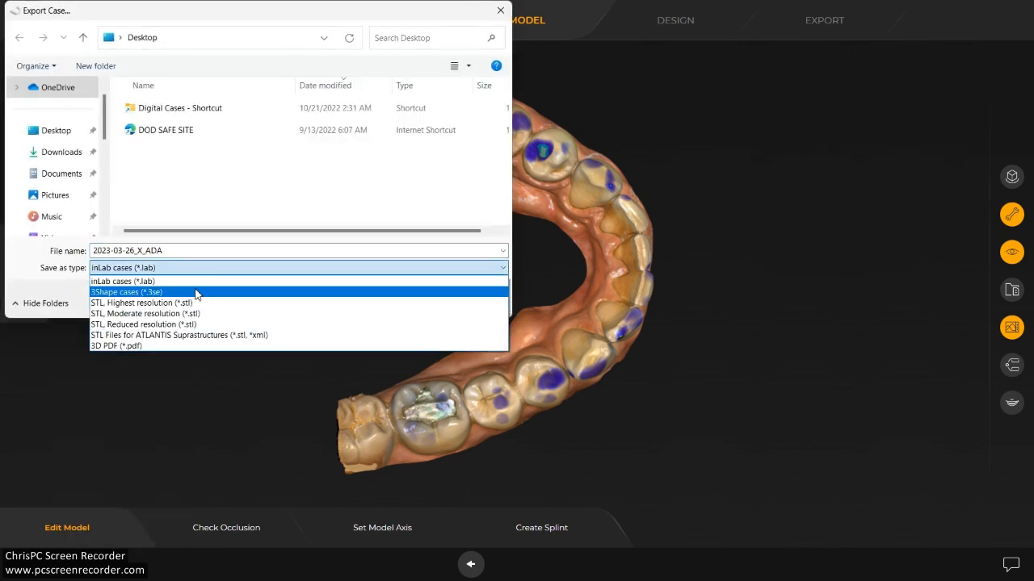
click(153, 324)
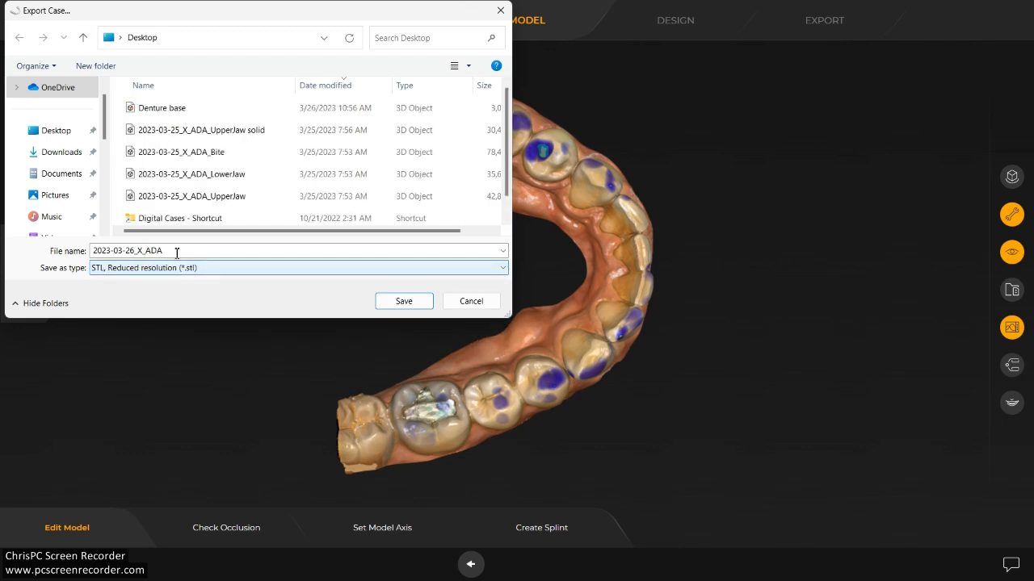
click(176, 253)
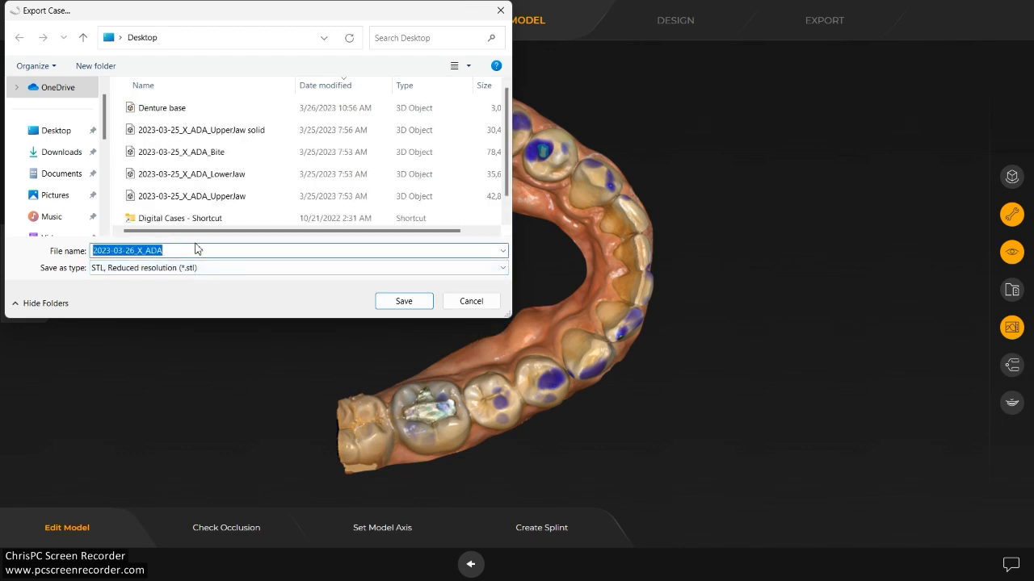
text(Flipper model)
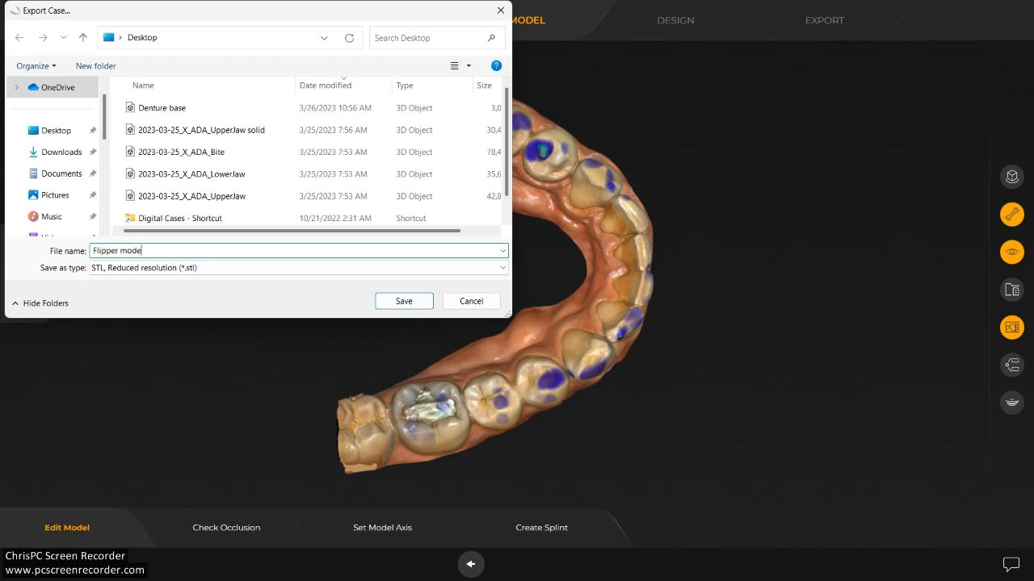
click(404, 301)
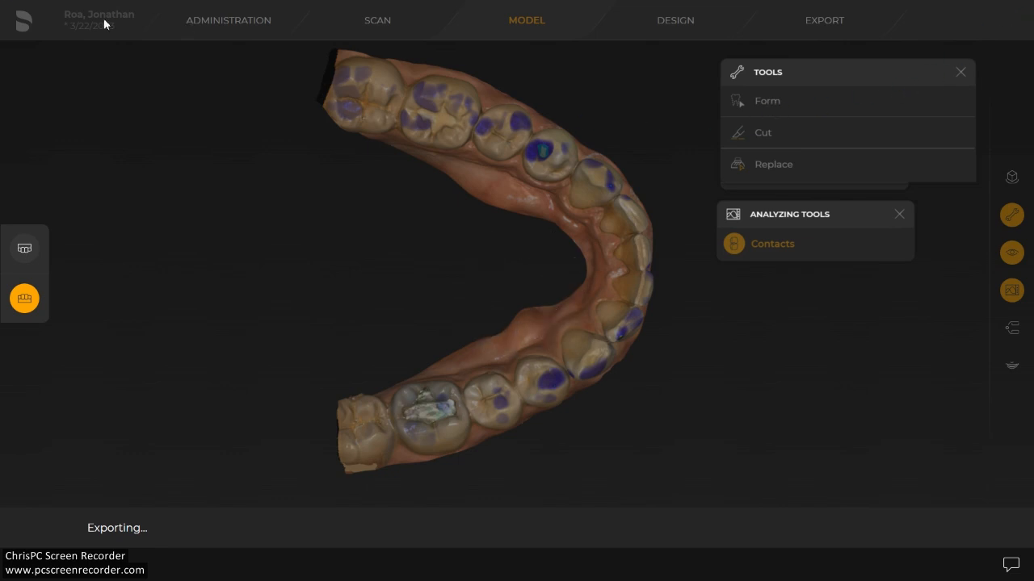
Close the current case without saving it.
click(31, 30)
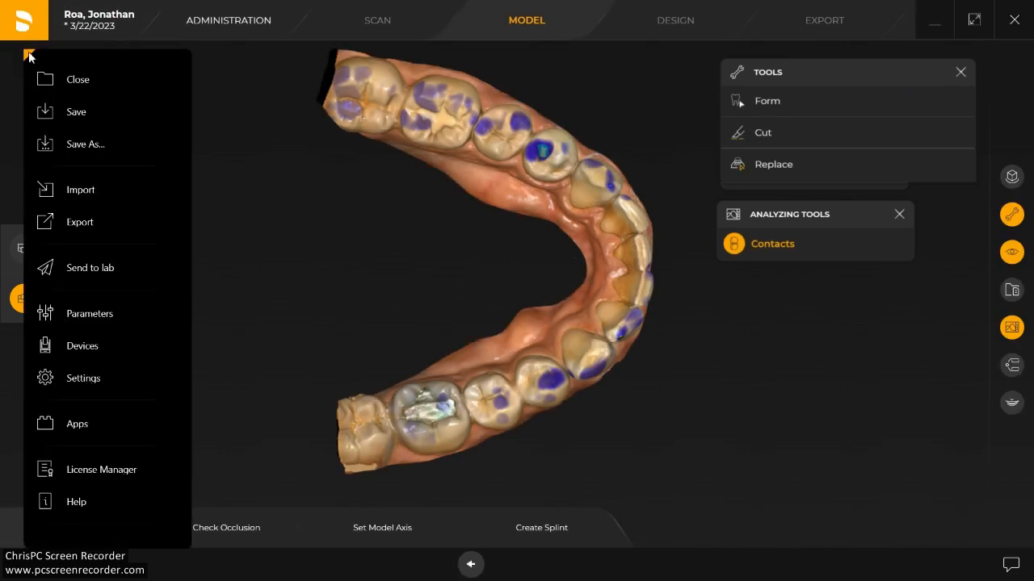
click(74, 95)
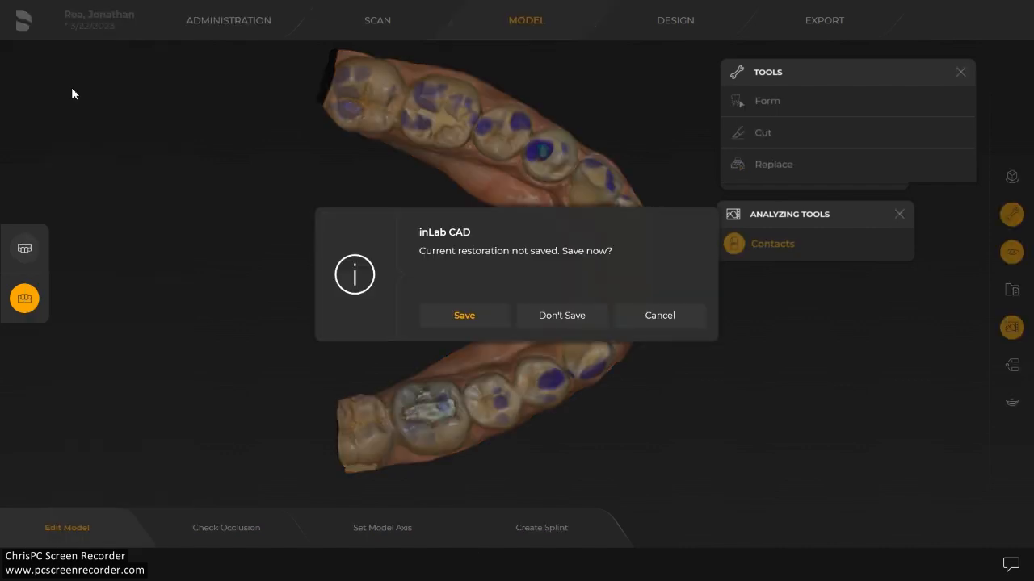
click(535, 319)
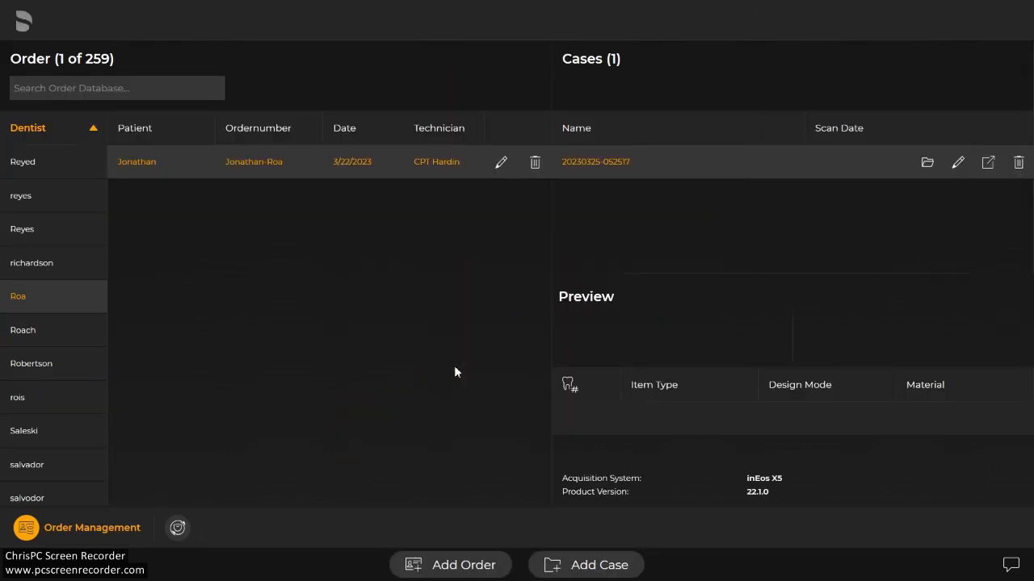
Add a case to the order with an anatomic crown on tooth 9 for the Primeprint machine and proceed to the scan phase.
click(610, 563)
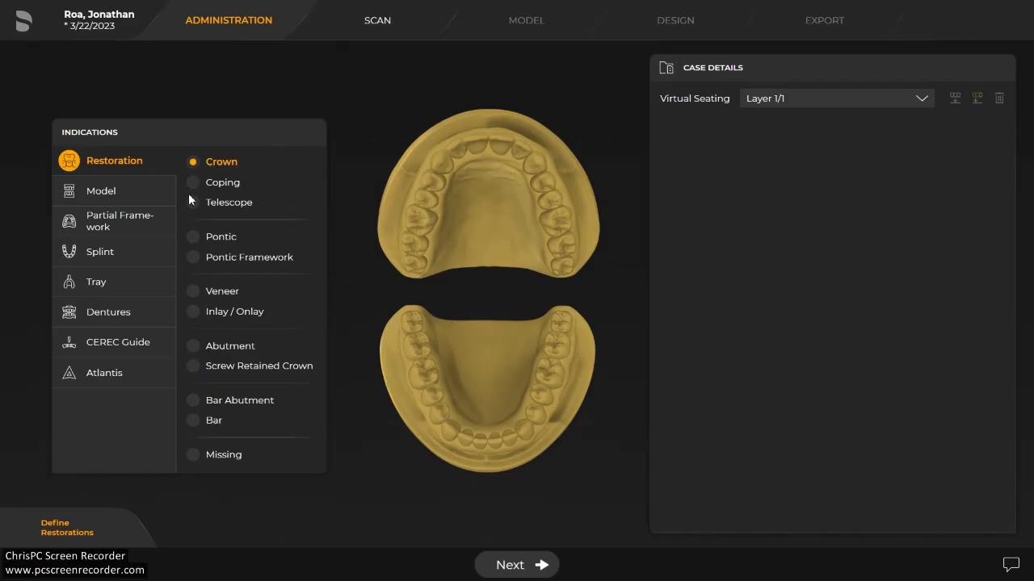
click(506, 152)
click(915, 283)
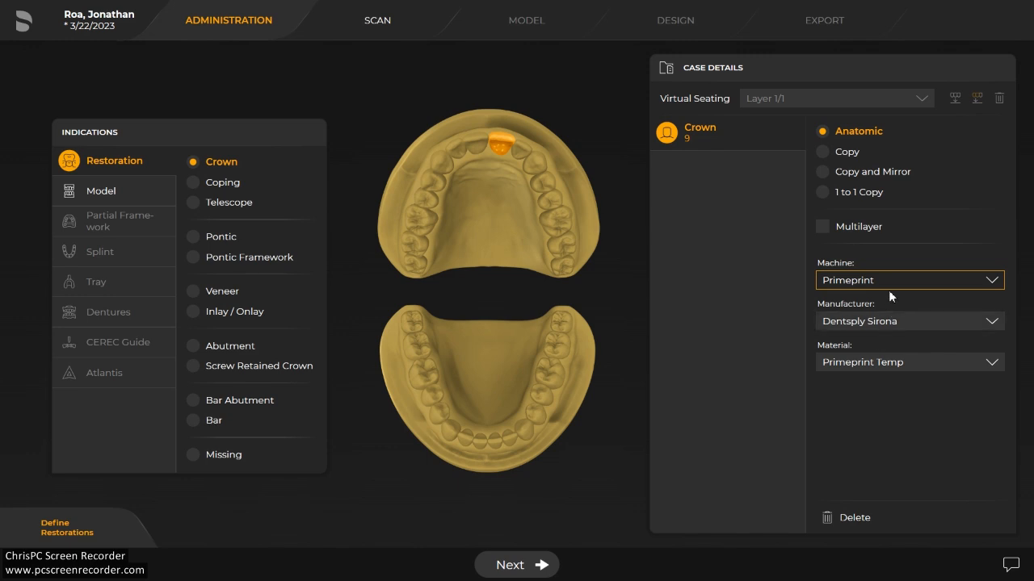
click(503, 566)
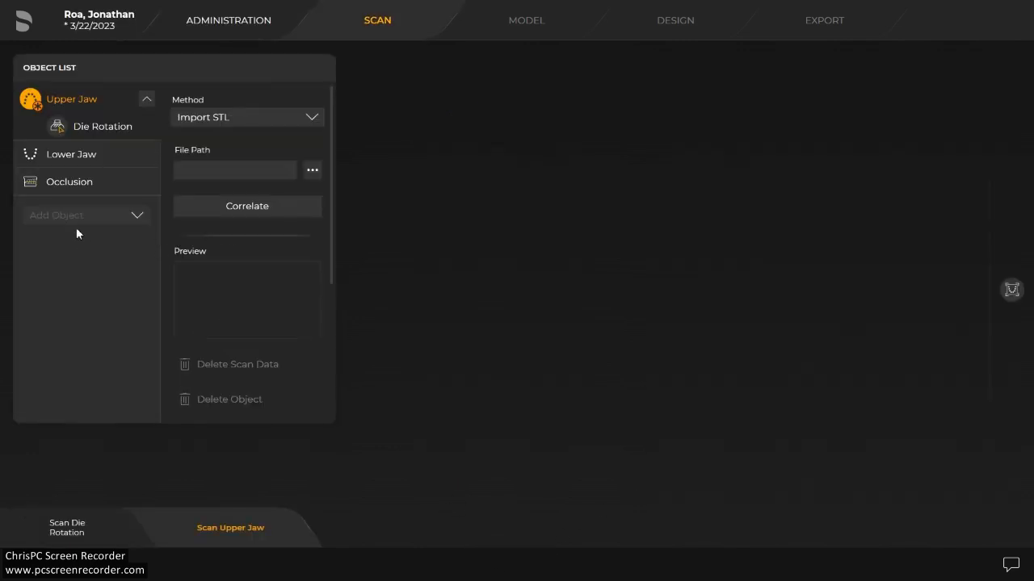
Delete the upper jaw's Die Rotation object and try to delete the Occlusion object.
right_click(78, 132)
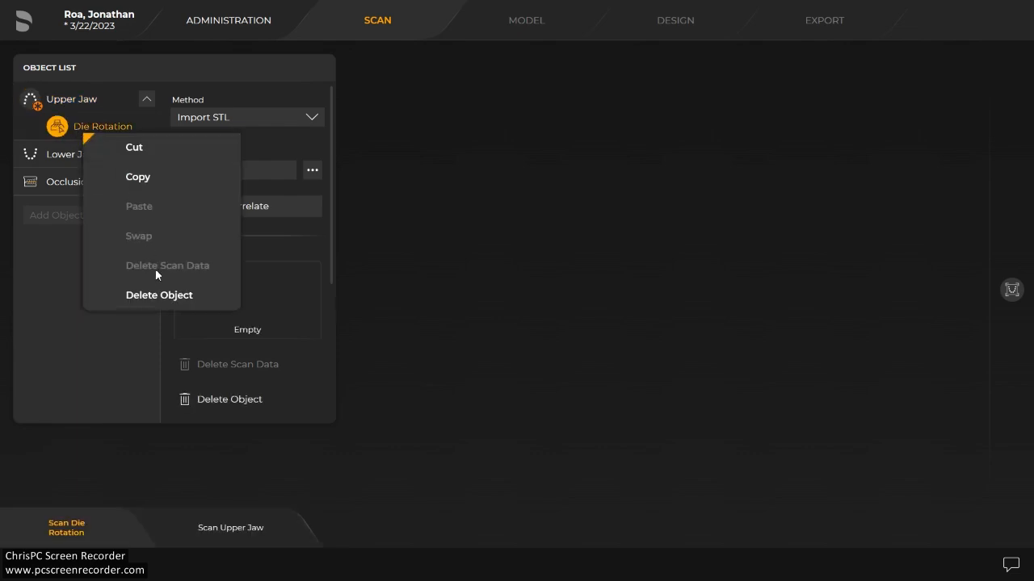
click(161, 296)
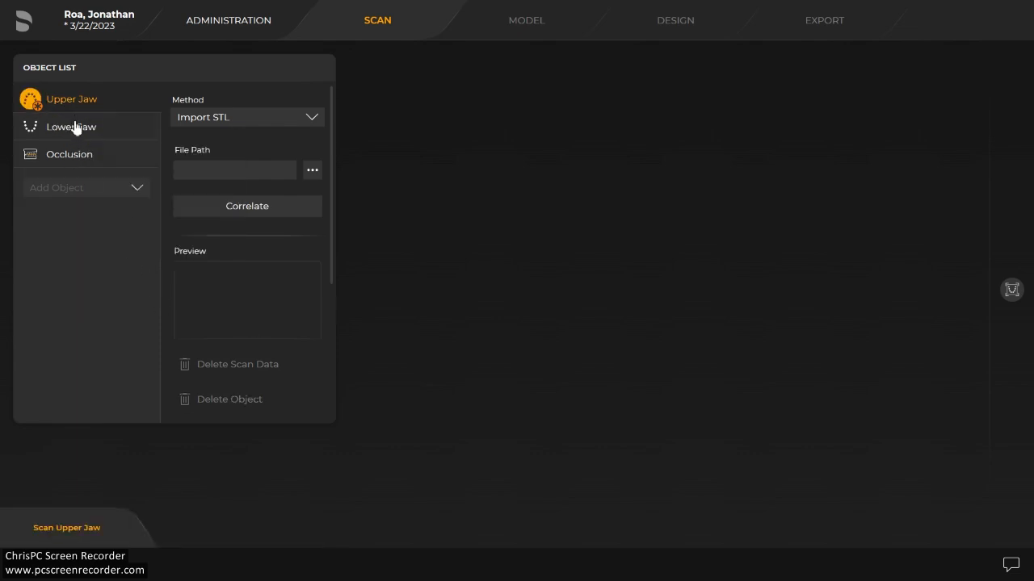
right_click(75, 158)
click(173, 318)
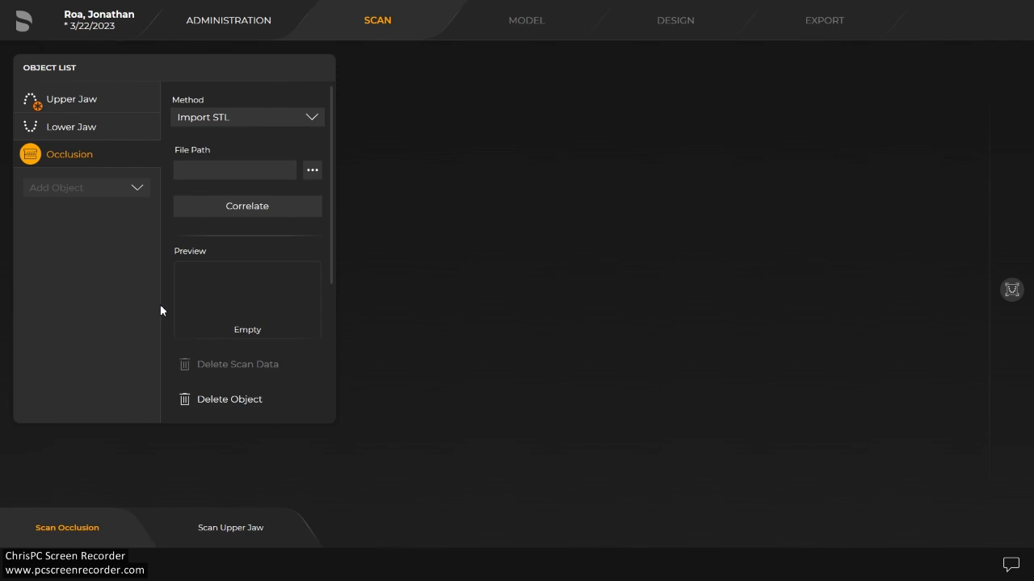
Add a Gingiva Mask object under the Lower Jaw.
click(122, 191)
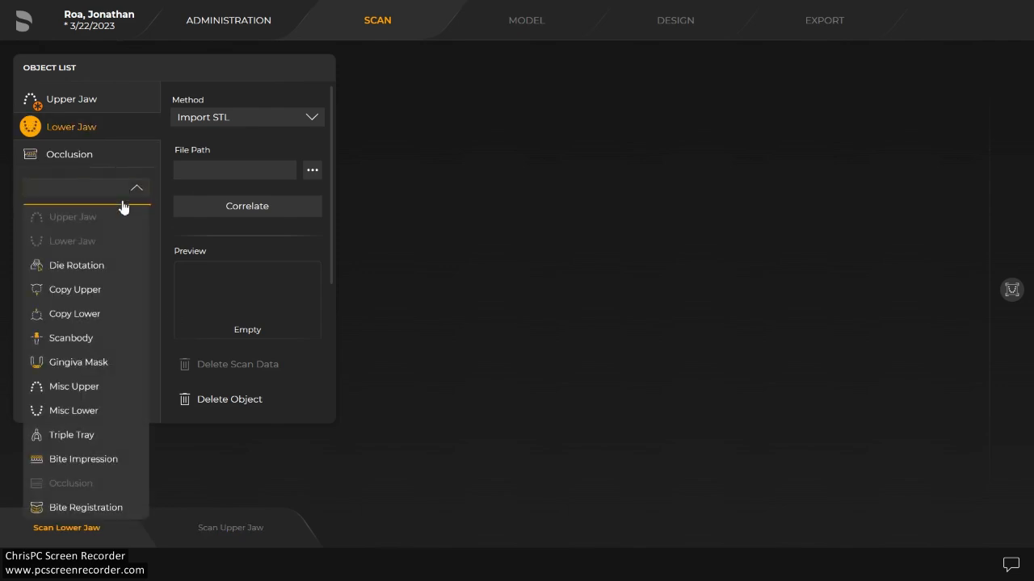
click(95, 362)
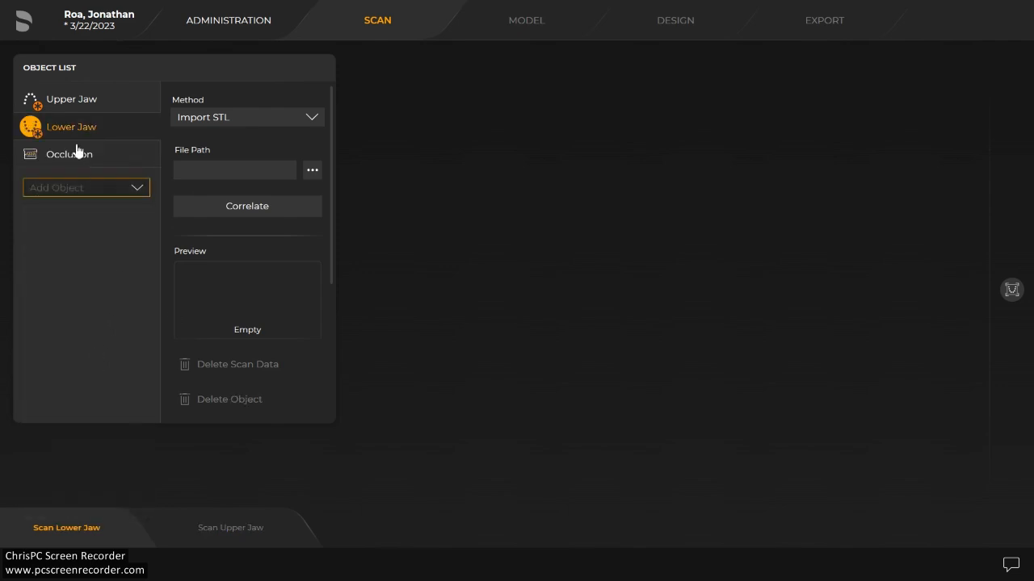
Import the "Flipper model_UpperJaw" STL file from the Desktop as the Upper Jaw scan.
click(107, 106)
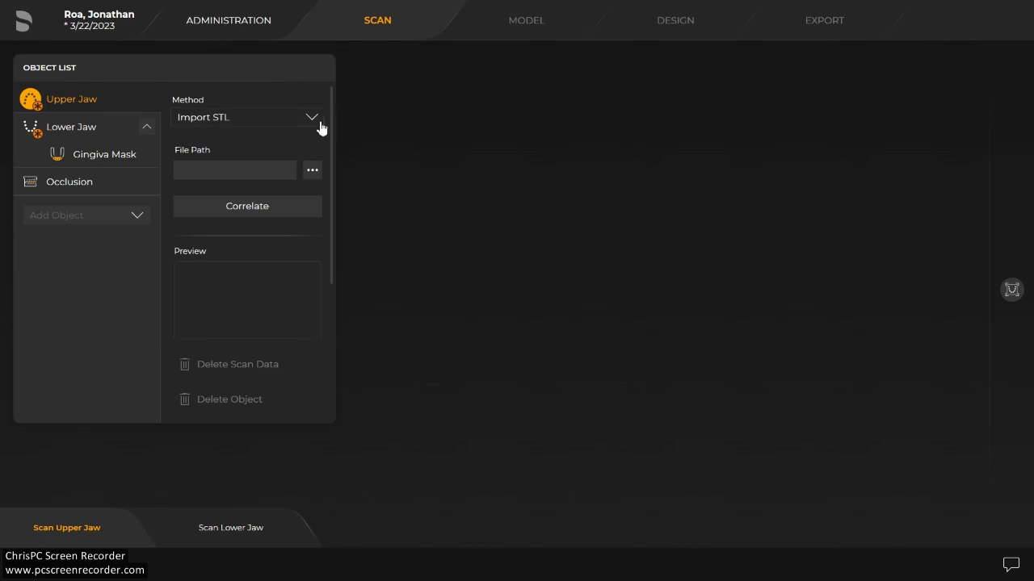
click(312, 172)
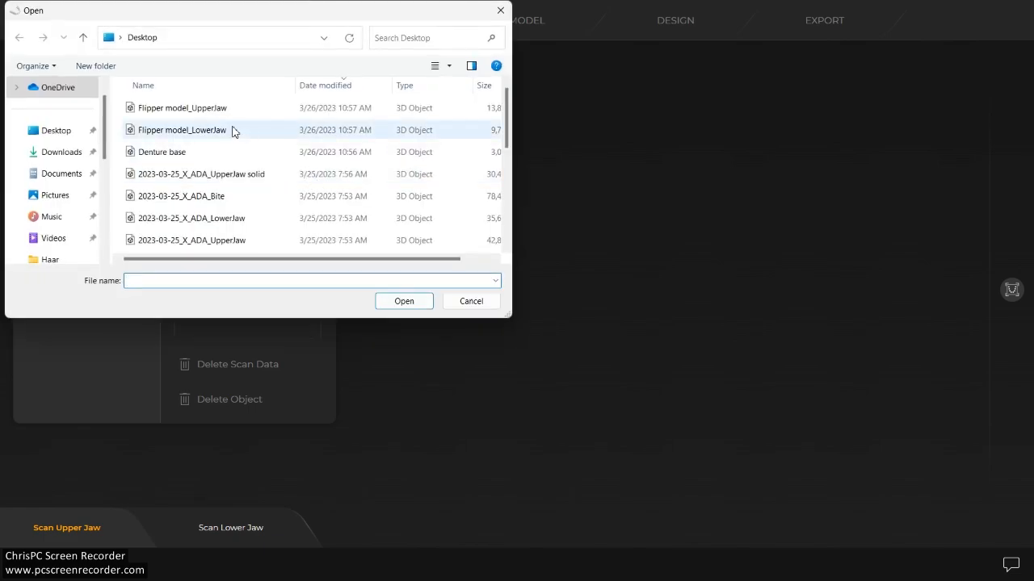
click(211, 110)
click(408, 300)
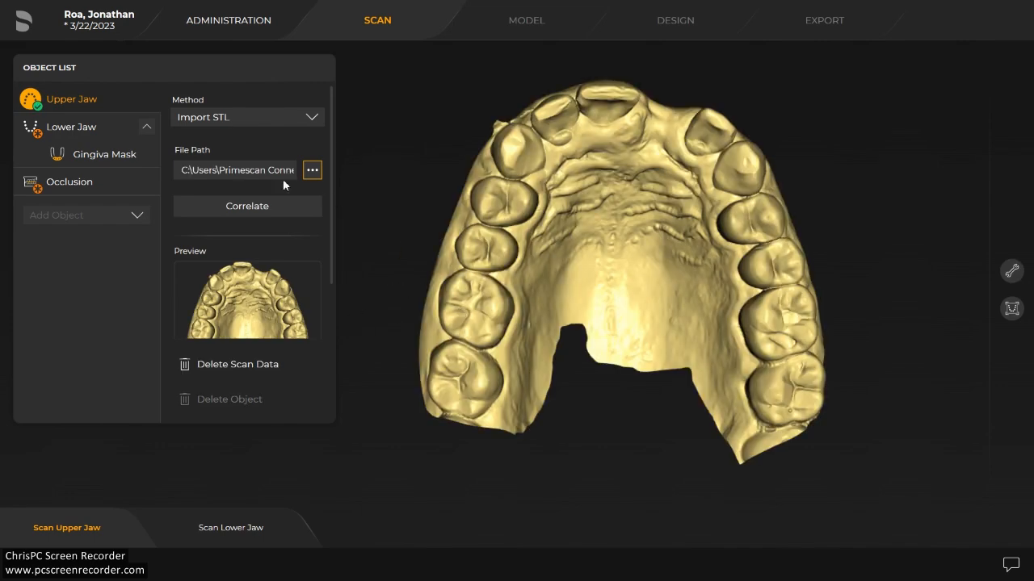
Import the "Denture base" STL file as the lower jaw's Gingiva Mask, declining to open the model base or invert the orientation.
click(134, 159)
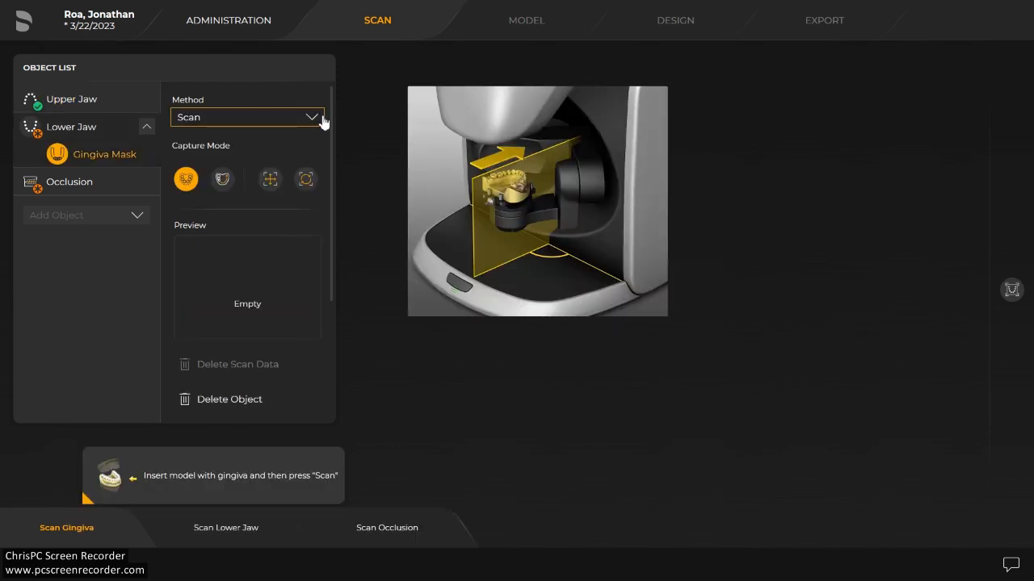
click(322, 121)
click(230, 171)
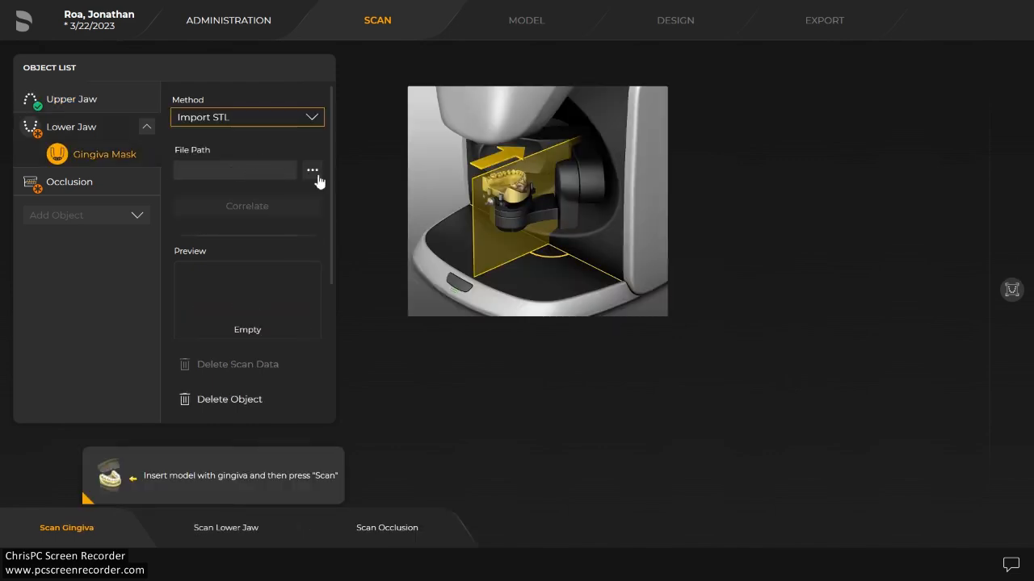
click(317, 177)
click(207, 151)
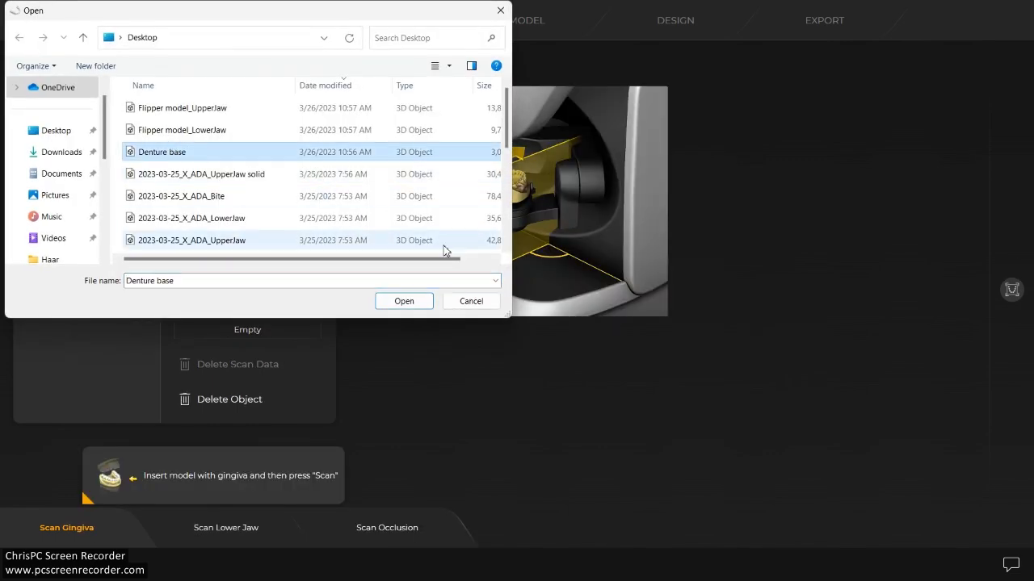
click(415, 303)
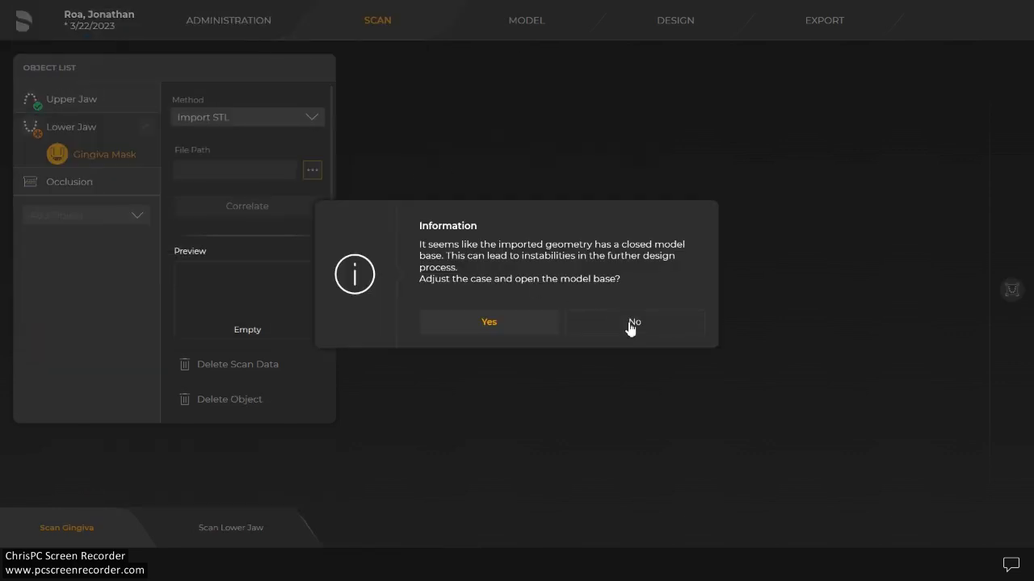
click(630, 323)
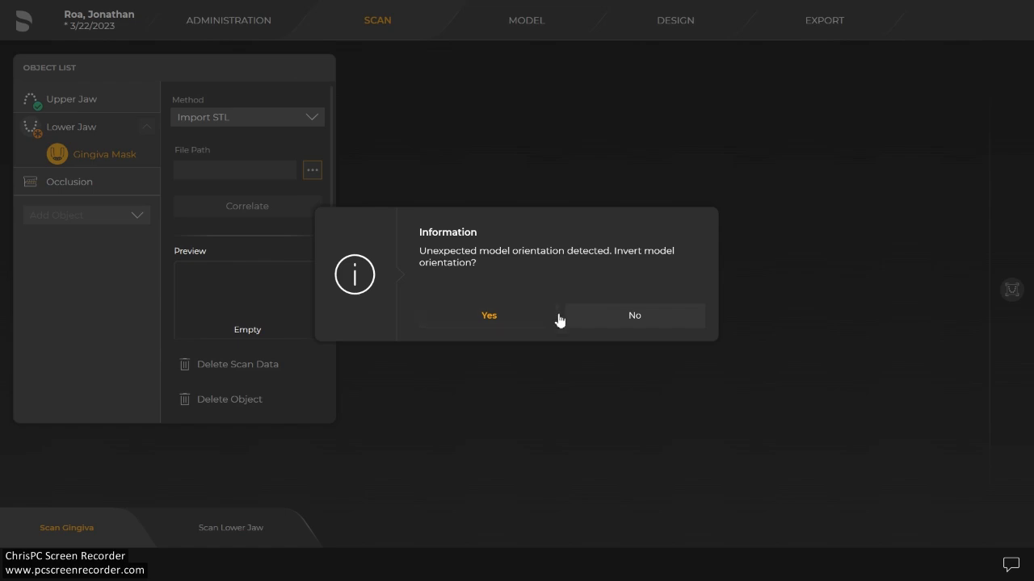
click(598, 323)
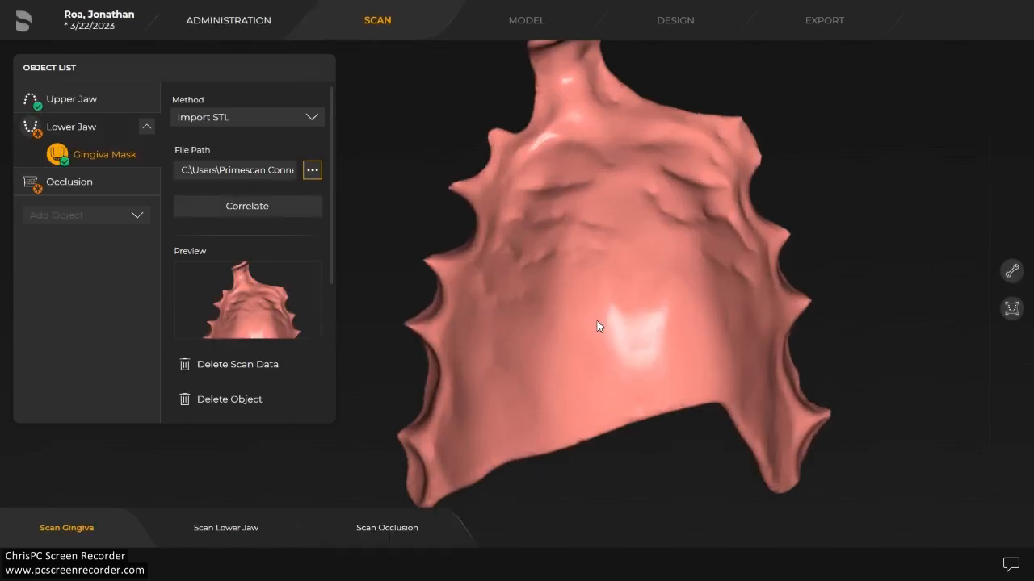
Delete the Gingiva Mask object with its scan data from the Lower Jaw.
right_click(106, 155)
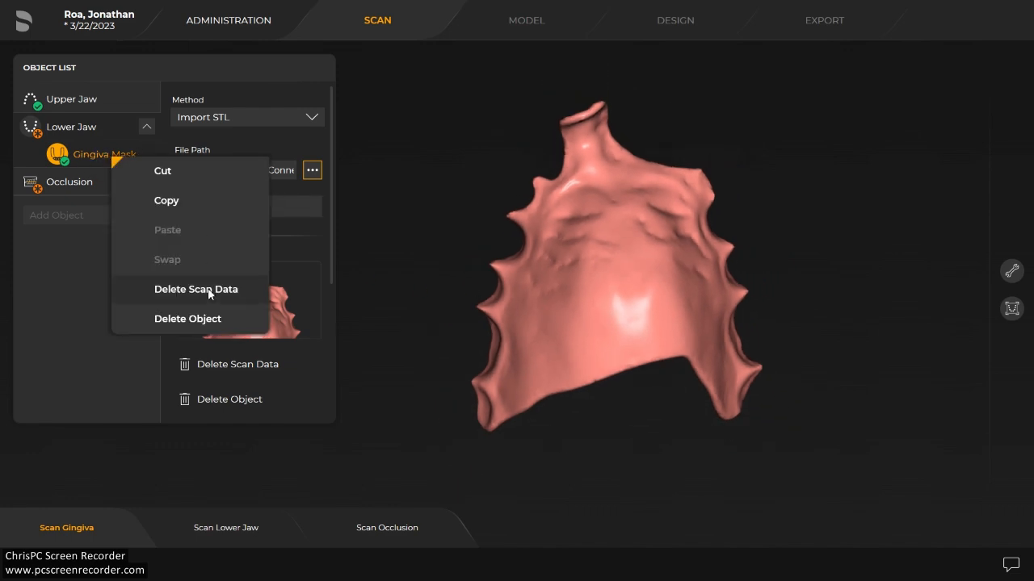
click(208, 319)
click(469, 326)
Add a Gingiva Mask object under the Upper Jaw.
click(125, 111)
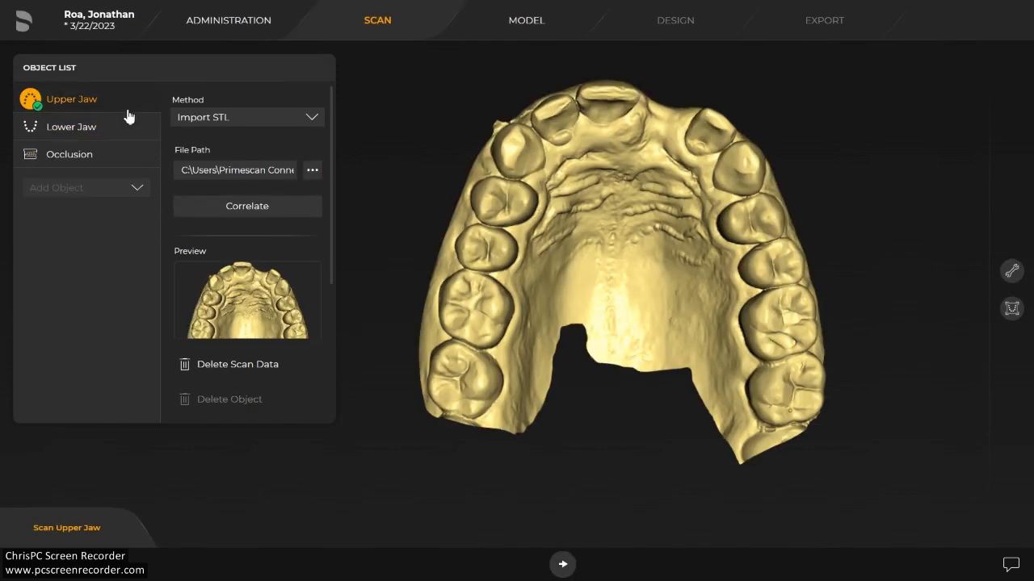
click(135, 188)
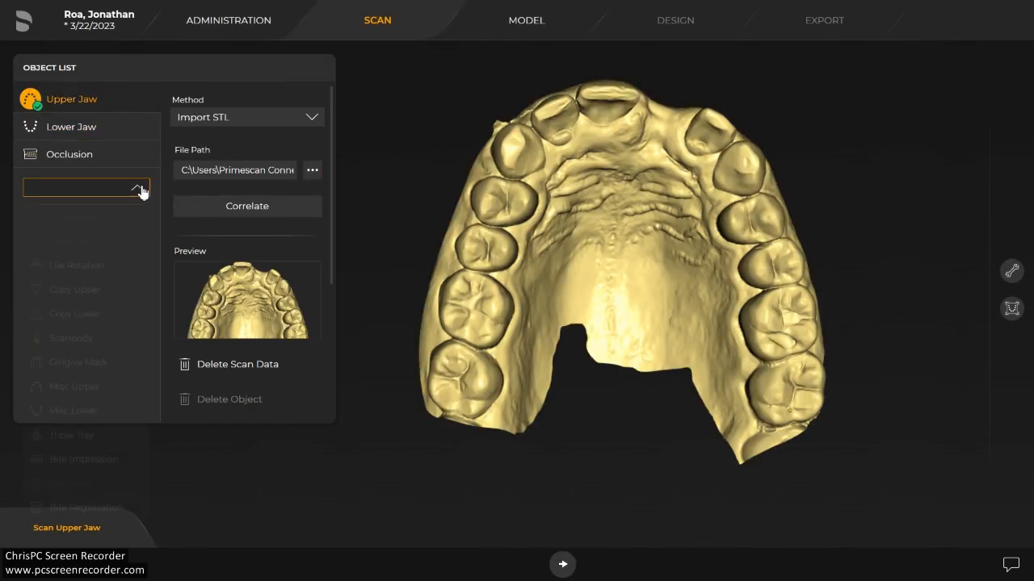
click(95, 363)
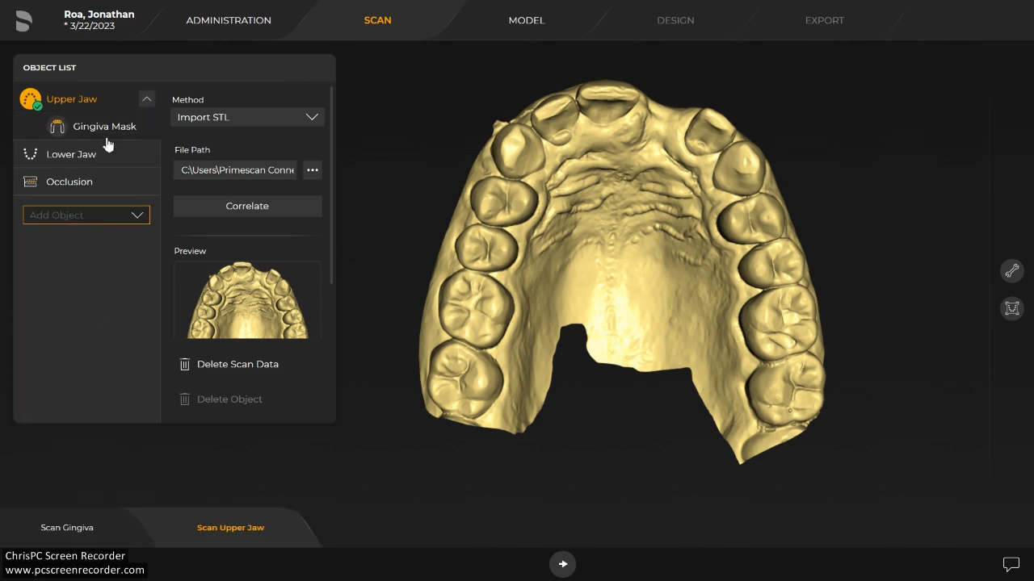
Import the "Denture base" STL file from the Desktop as the upper jaw's Gingiva Mask, declining to adjust the imported geometry.
click(105, 133)
click(309, 119)
click(218, 166)
click(318, 170)
click(198, 155)
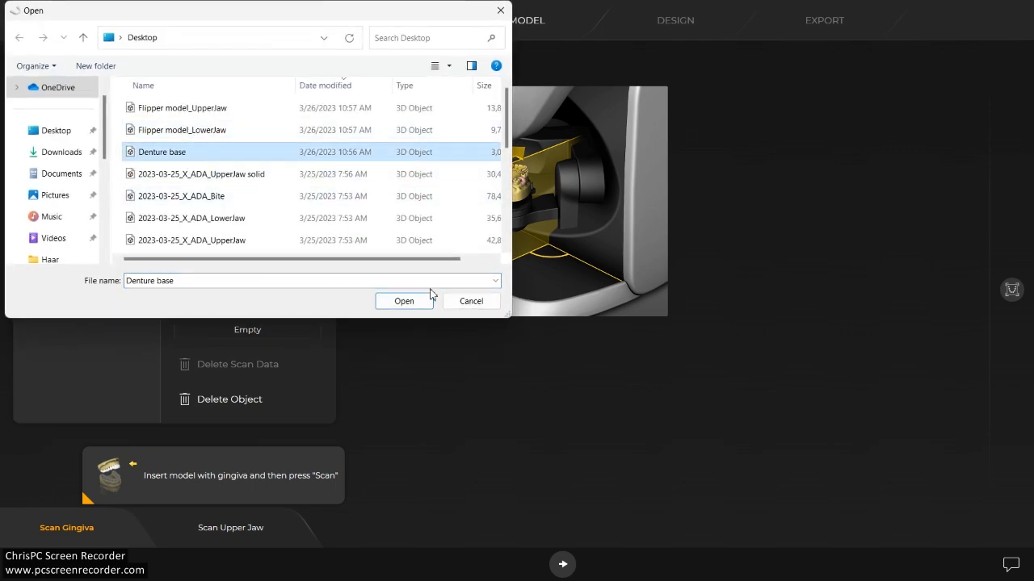
click(396, 303)
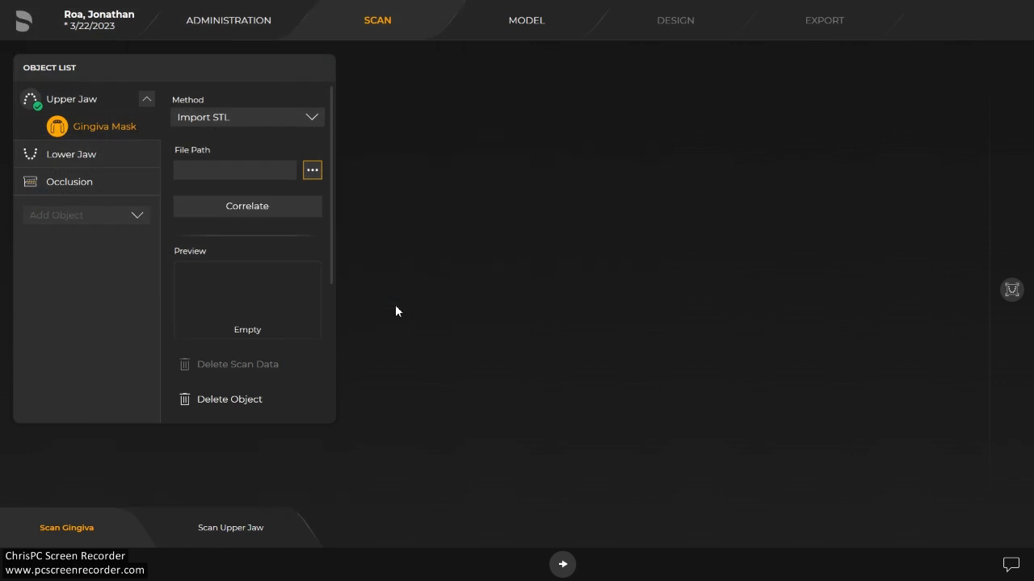
click(611, 321)
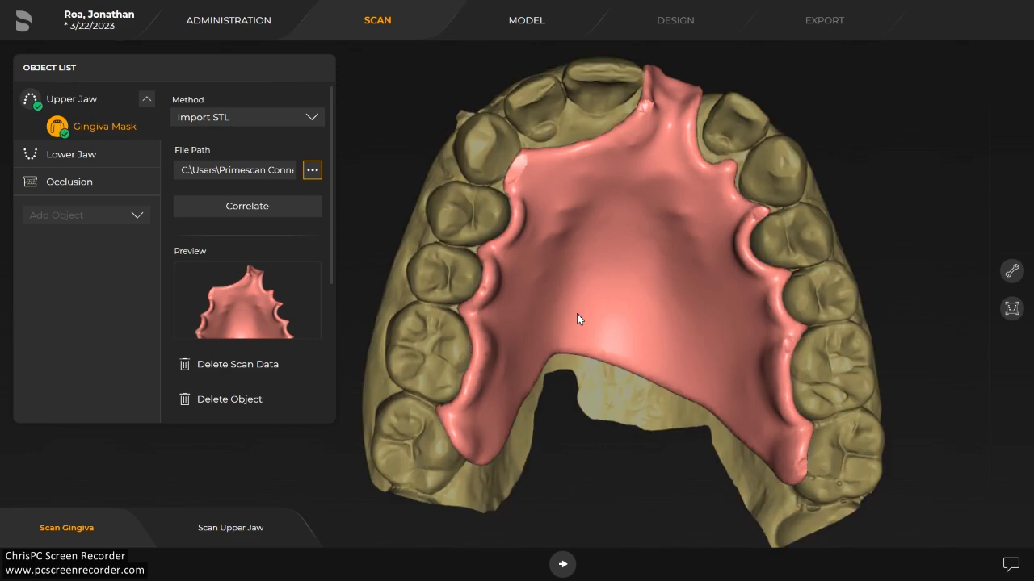
Import the "Flipper model_LowerJaw" STL file from the Desktop as the Lower Jaw scan.
mouse_move(575, 315)
mouse_down()
mouse_move(565, 320)
mouse_move(579, 330)
mouse_move(544, 396)
mouse_move(600, 416)
mouse_move(577, 308)
mouse_up()
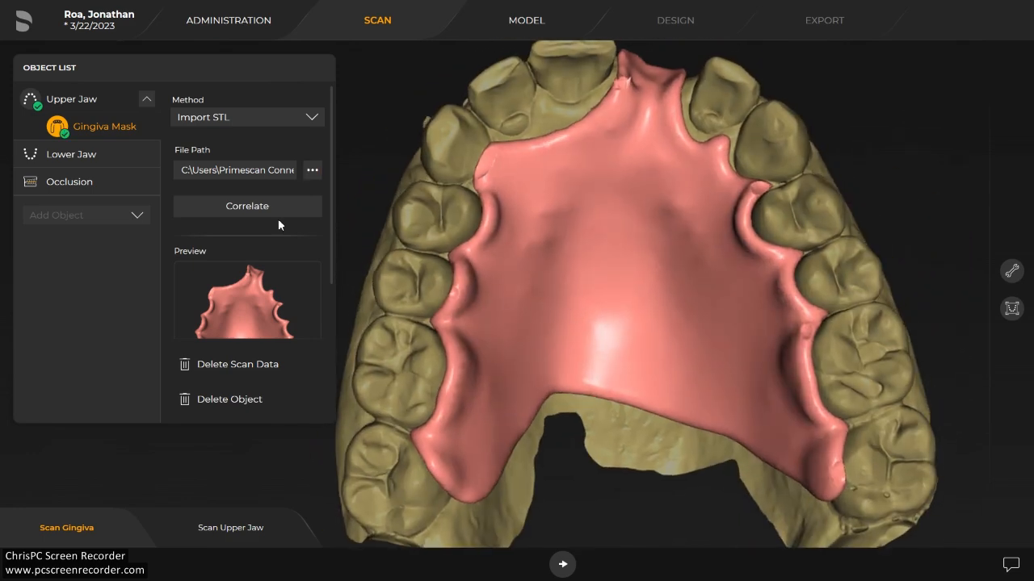
click(109, 159)
click(314, 170)
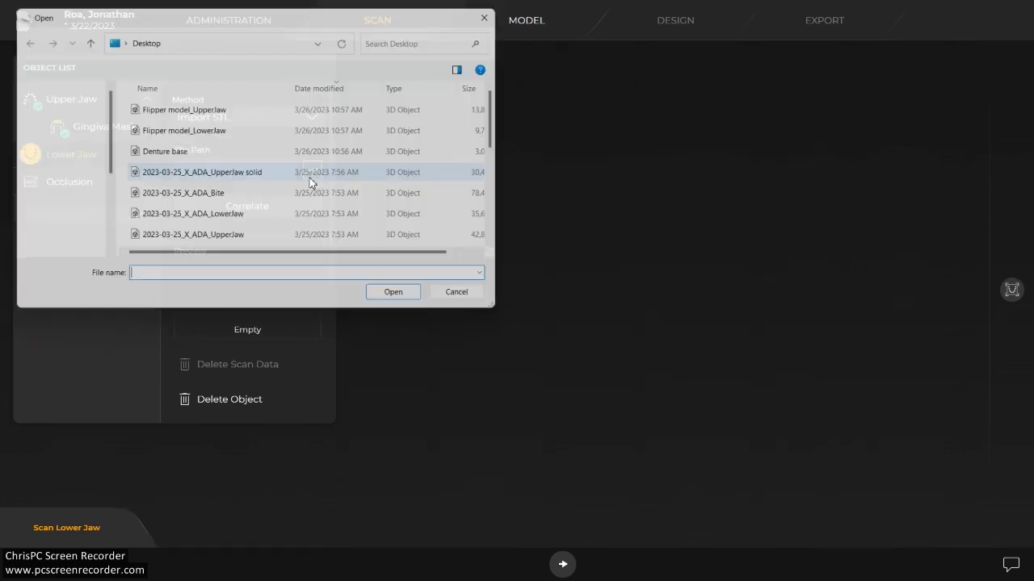
click(206, 132)
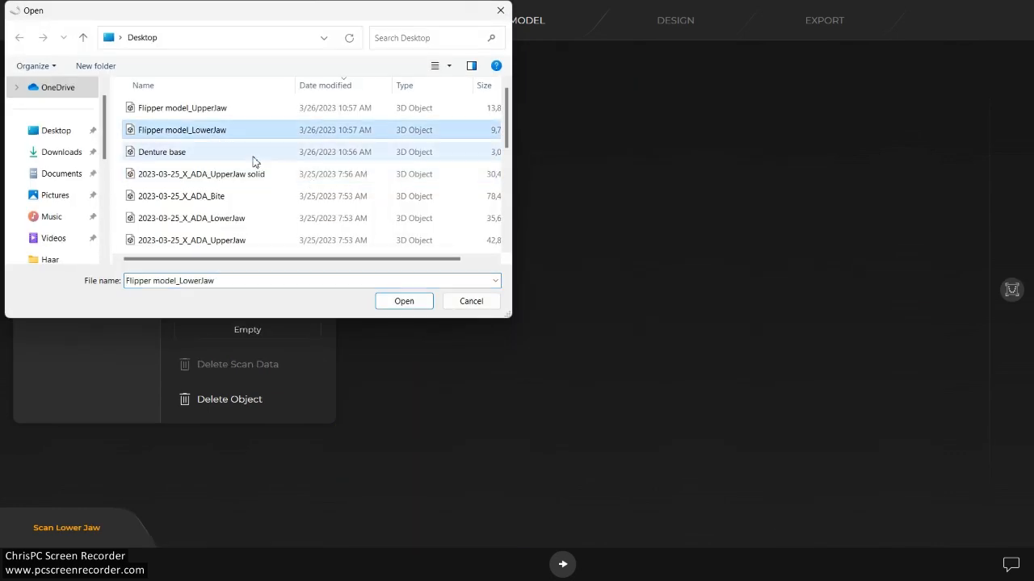
click(396, 302)
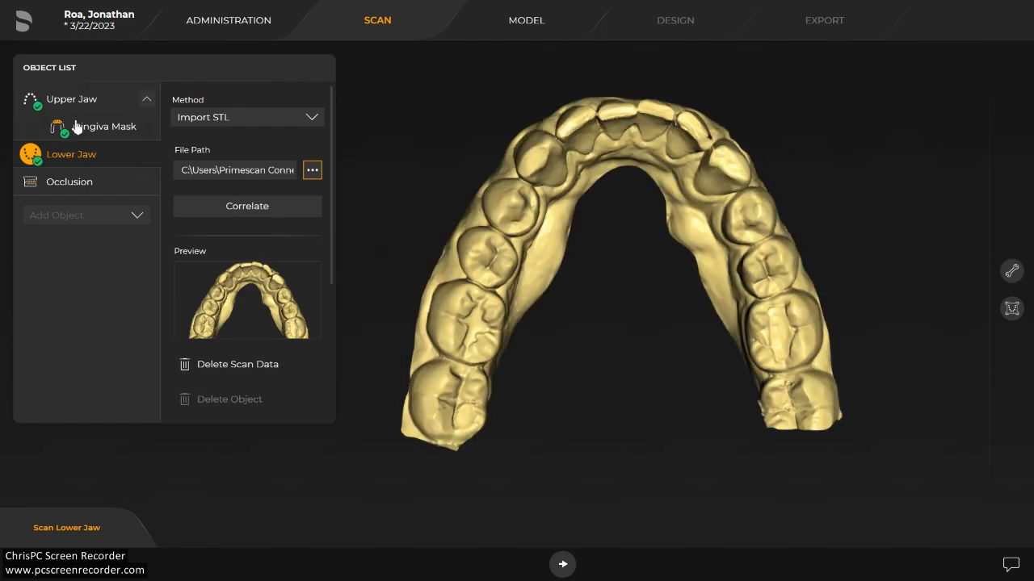
Create the model from the imported scans, inspect the upper gingiva, and display only the Upper Jaw.
click(555, 35)
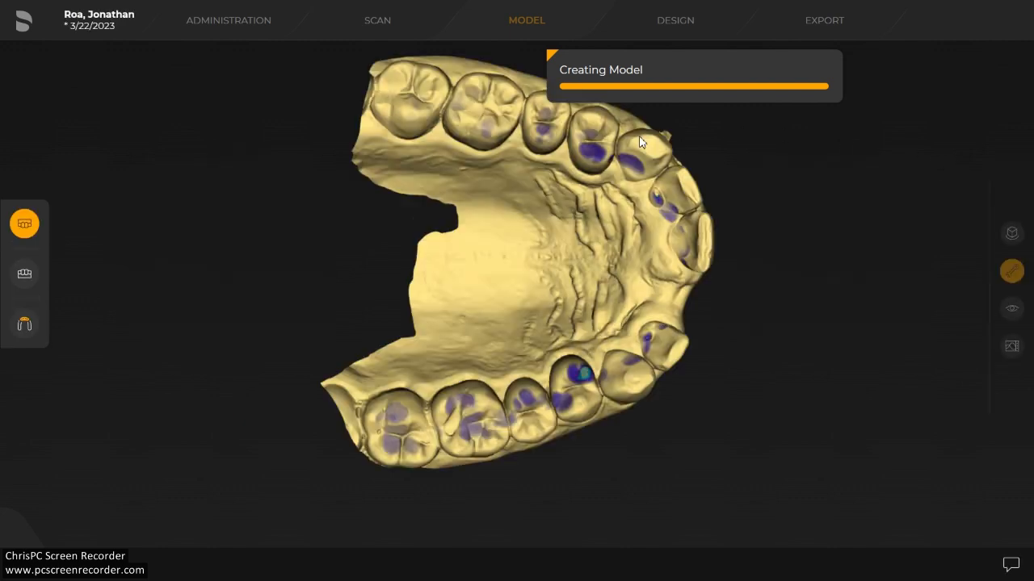
right_drag(560, 393, 531, 417)
drag(532, 416, 580, 289)
click(776, 213)
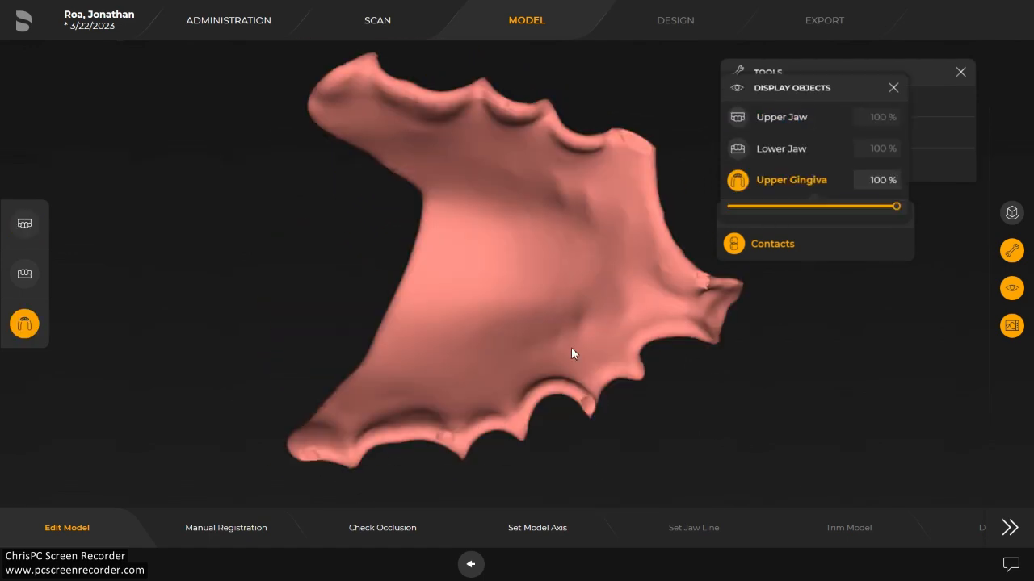
drag(469, 363, 678, 259)
click(740, 122)
drag(529, 373, 606, 359)
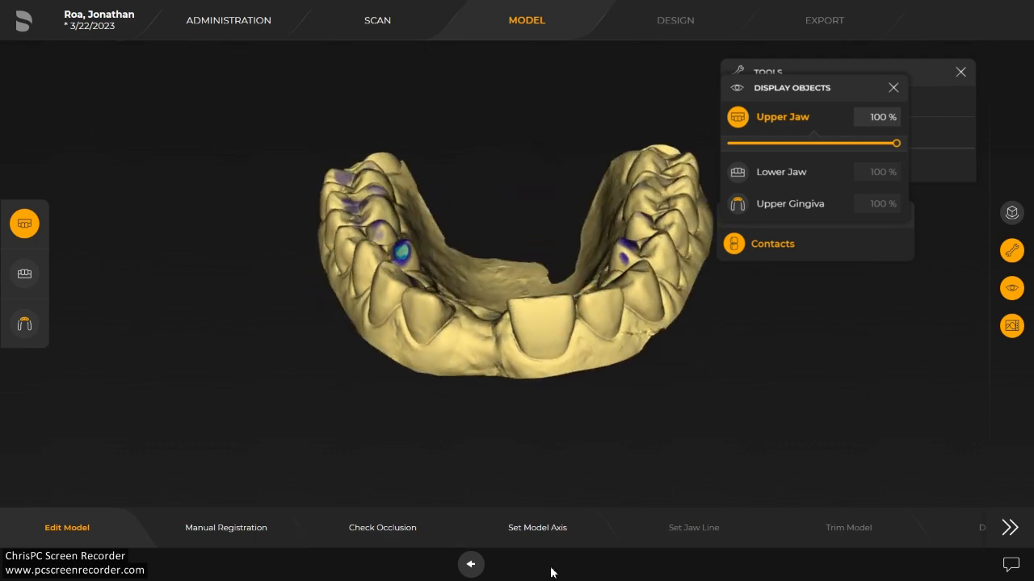
Realign the jaws to the model axis in the frontal view and keep the proposed jaw line.
click(554, 527)
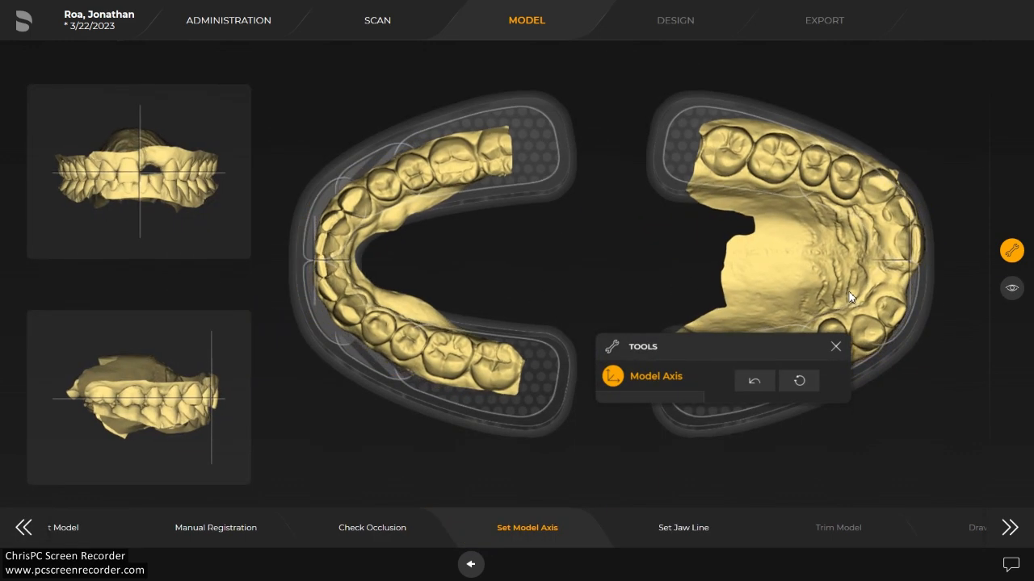
drag(134, 192, 212, 192)
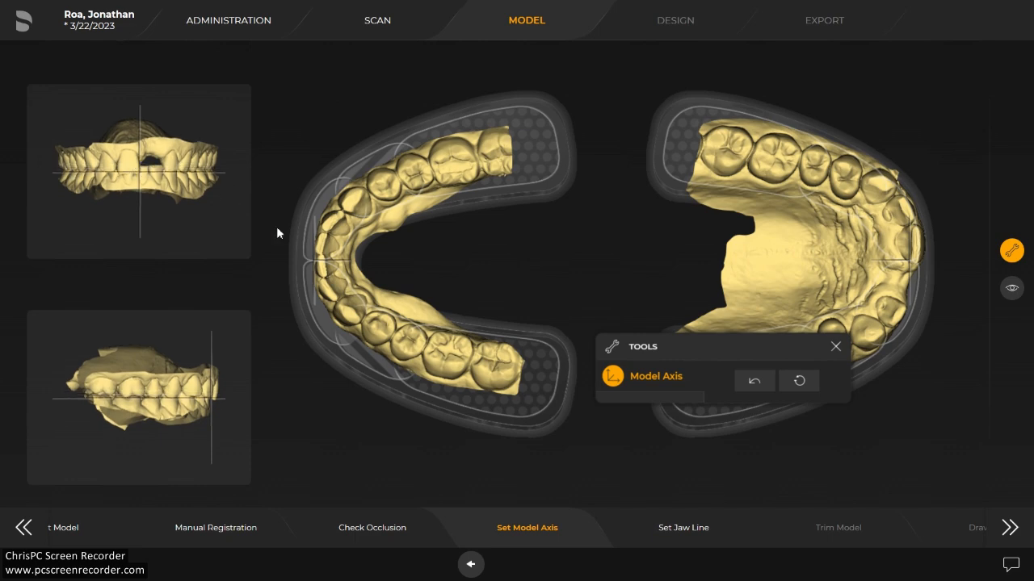
click(654, 527)
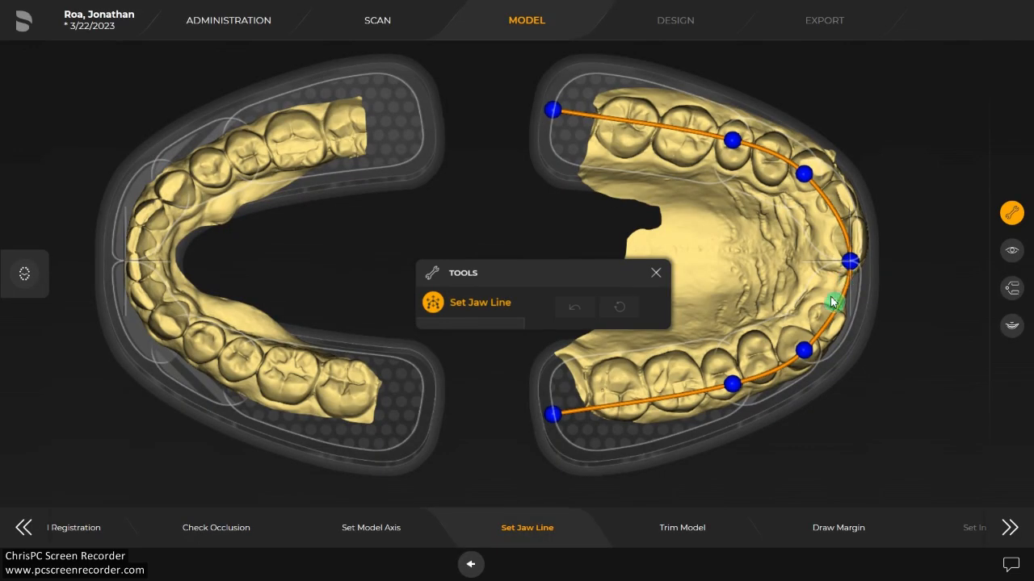
click(656, 273)
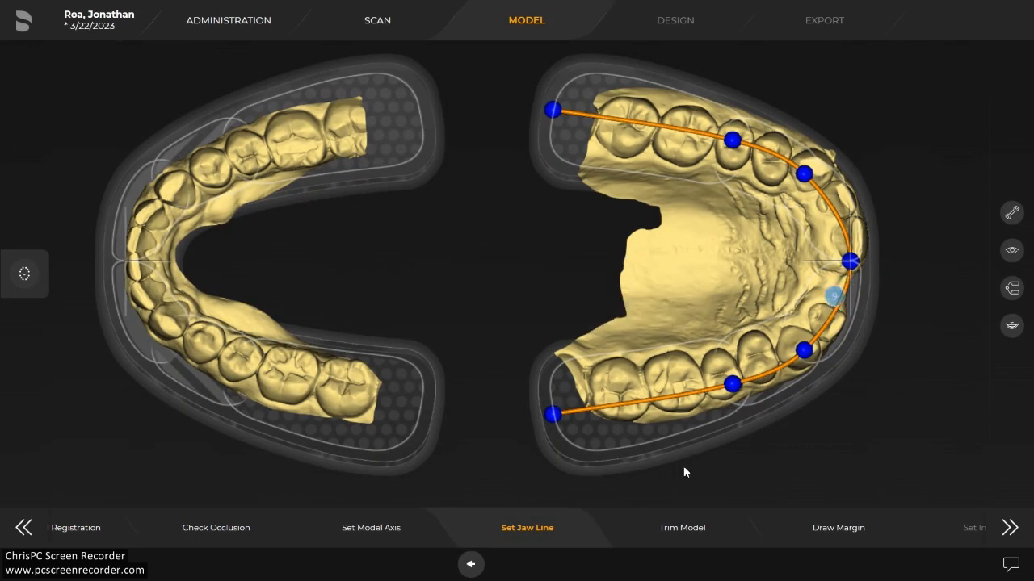
Reset the automatic trim around tooth 9 so the complete upper jaw model is kept.
click(681, 529)
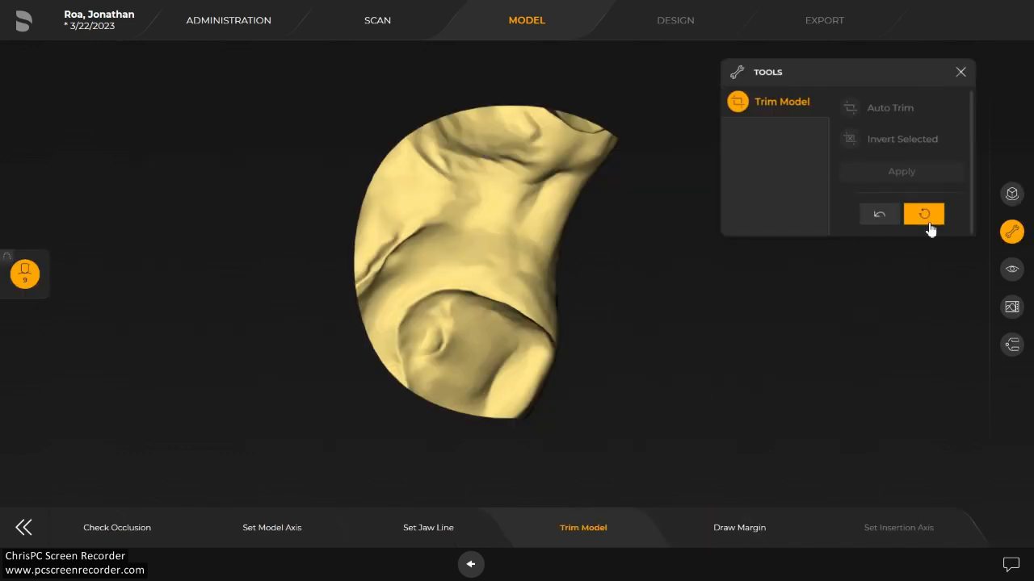
click(925, 217)
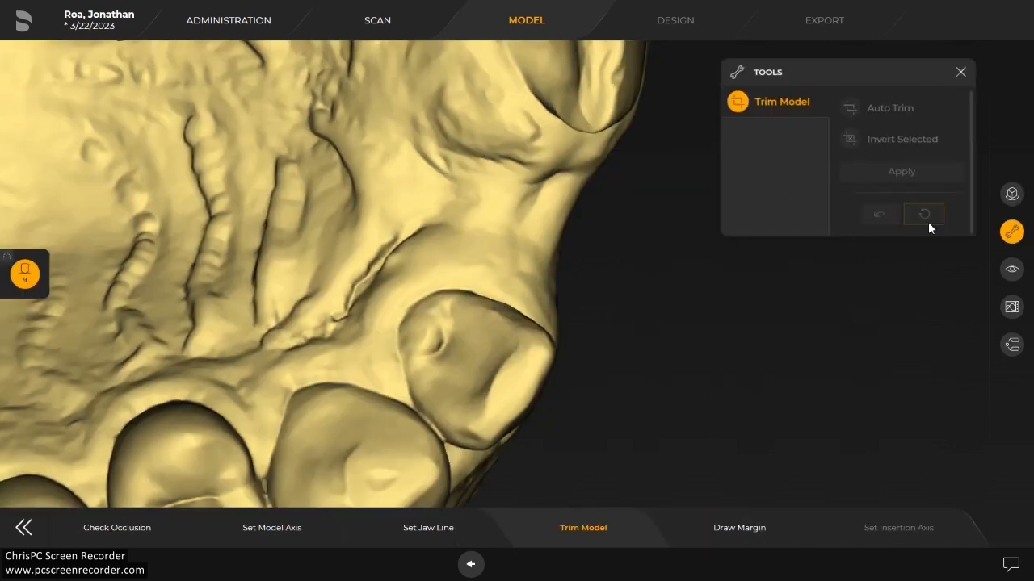
Display the Upper Gingiva at 50 % opacity over the upper jaw for drawing the margin.
click(733, 510)
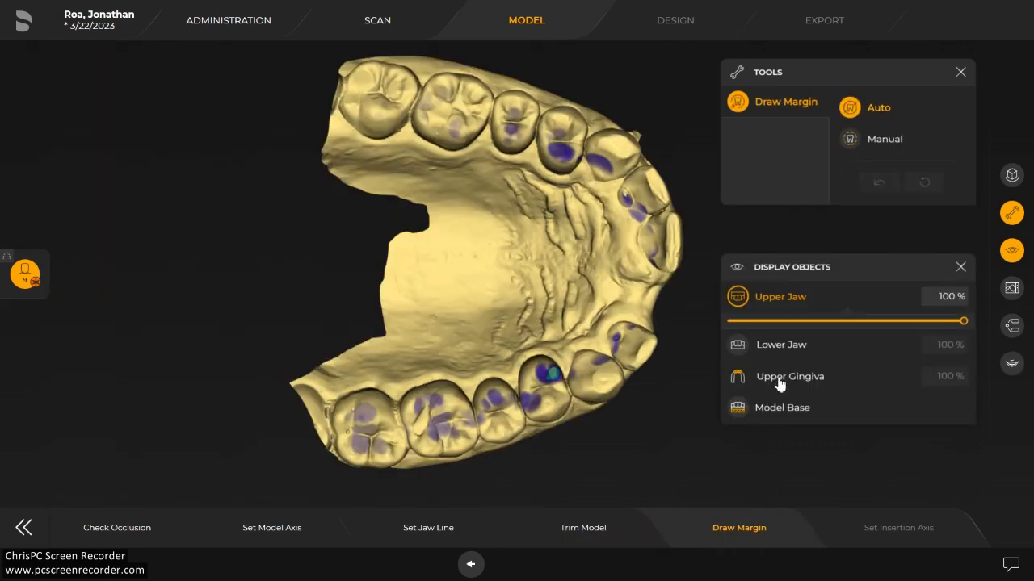
click(779, 381)
drag(963, 402, 817, 403)
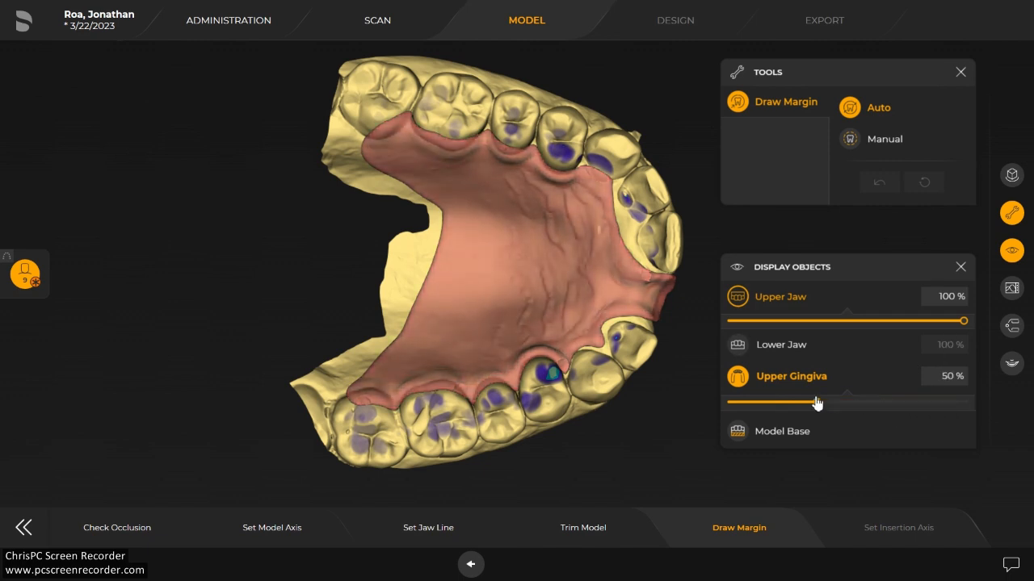
Draw a closed manual margin for tooth 9 on the denture base, just inside the outline of its labial pad.
drag(661, 380, 510, 362)
scroll(529, 364, up, 3)
scroll(527, 351, up, 5)
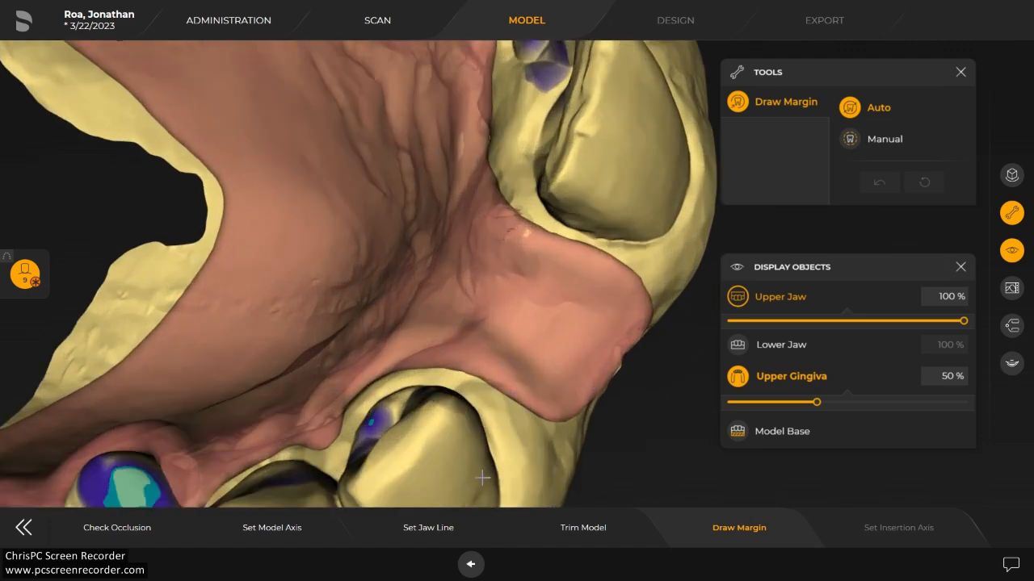
scroll(509, 343, up, 2)
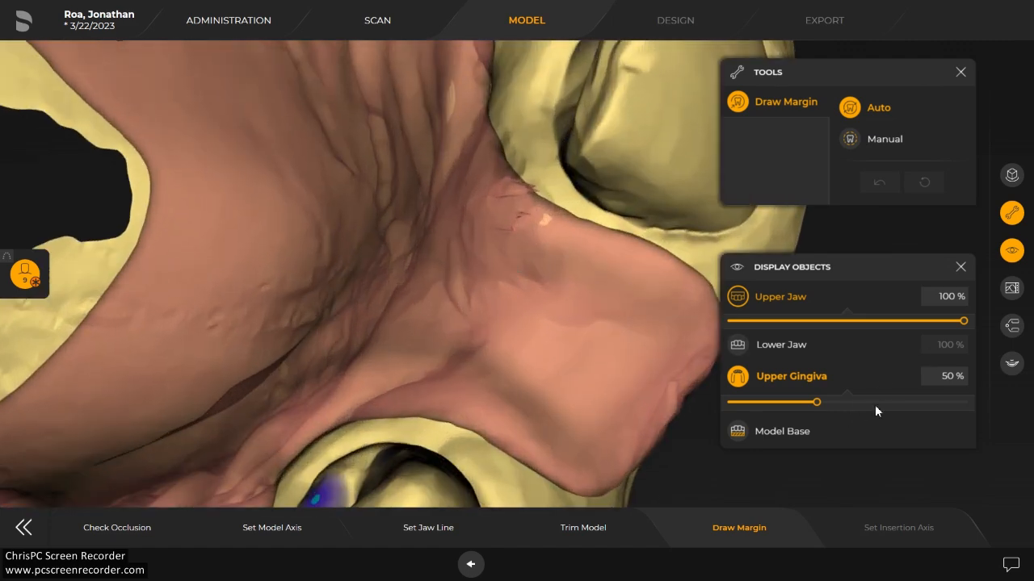
click(600, 253)
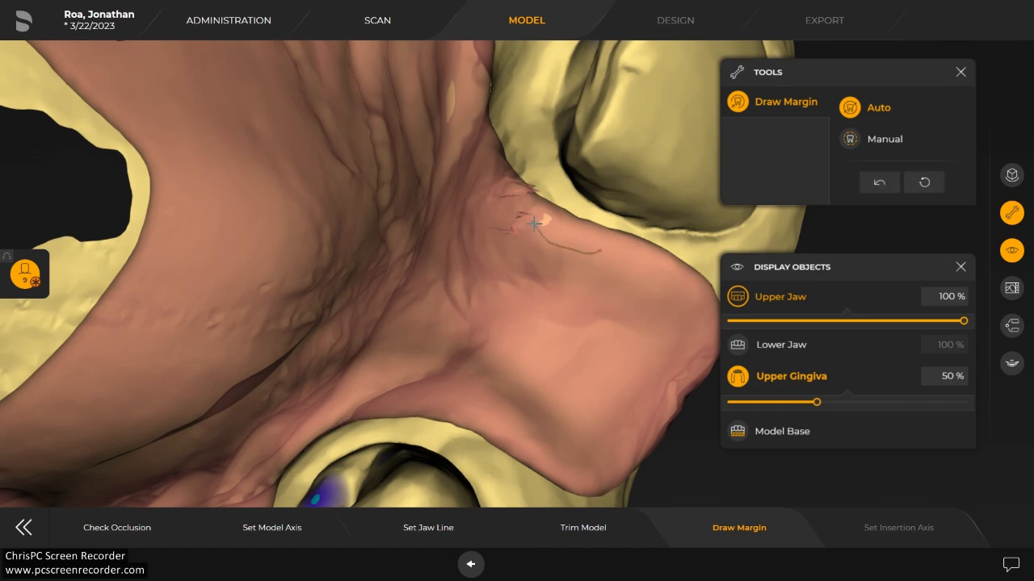
key(space)
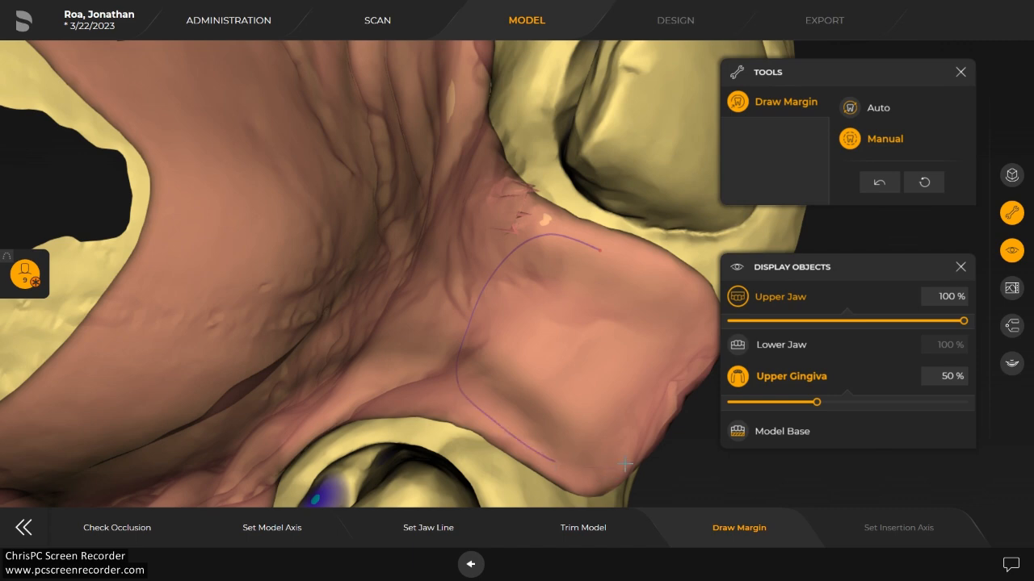
mouse_move(680, 447)
right_down()
mouse_move(549, 392)
mouse_move(570, 410)
mouse_move(556, 388)
right_up()
right_drag(463, 316, 438, 358)
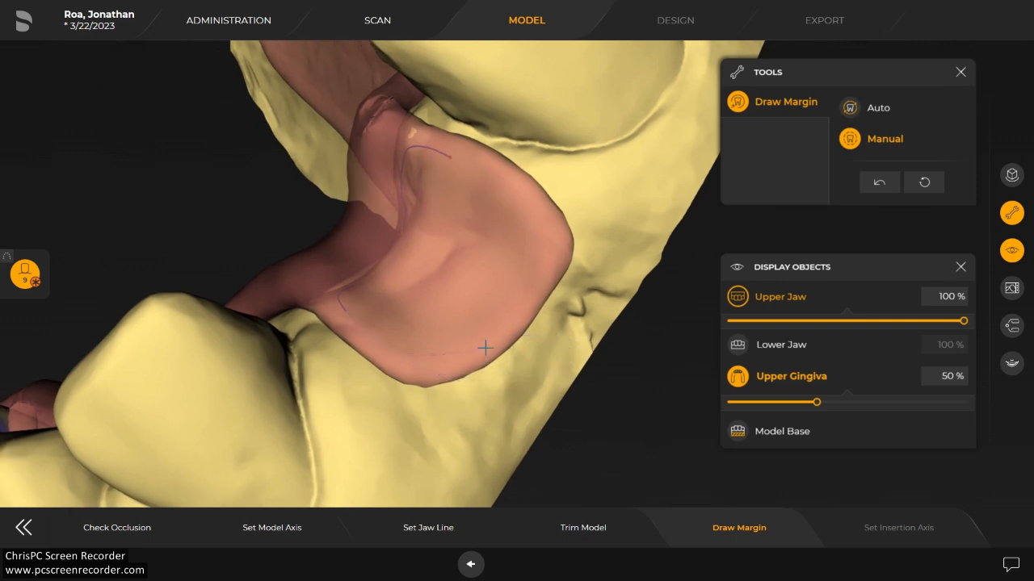
click(512, 319)
click(551, 228)
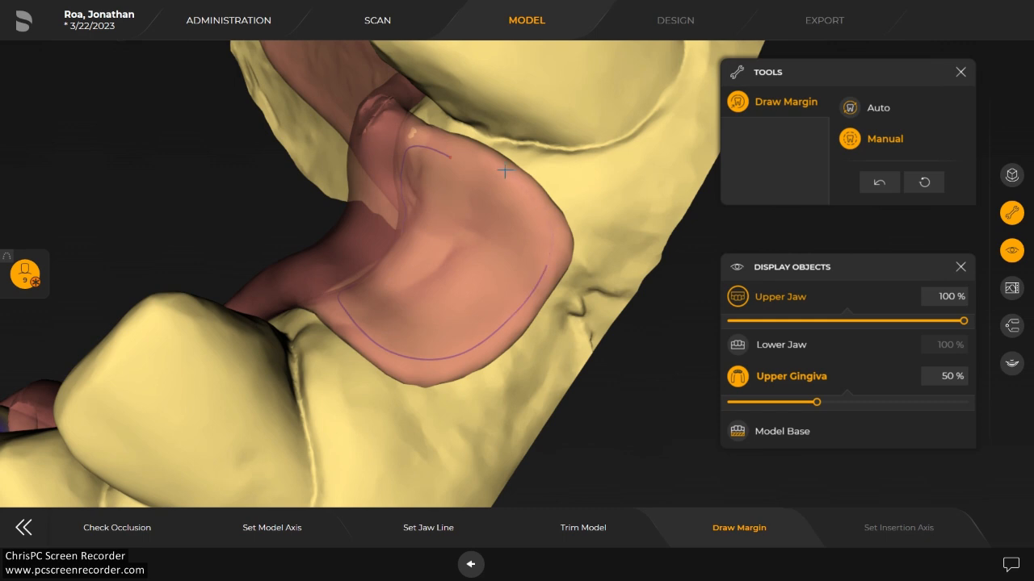
click(452, 160)
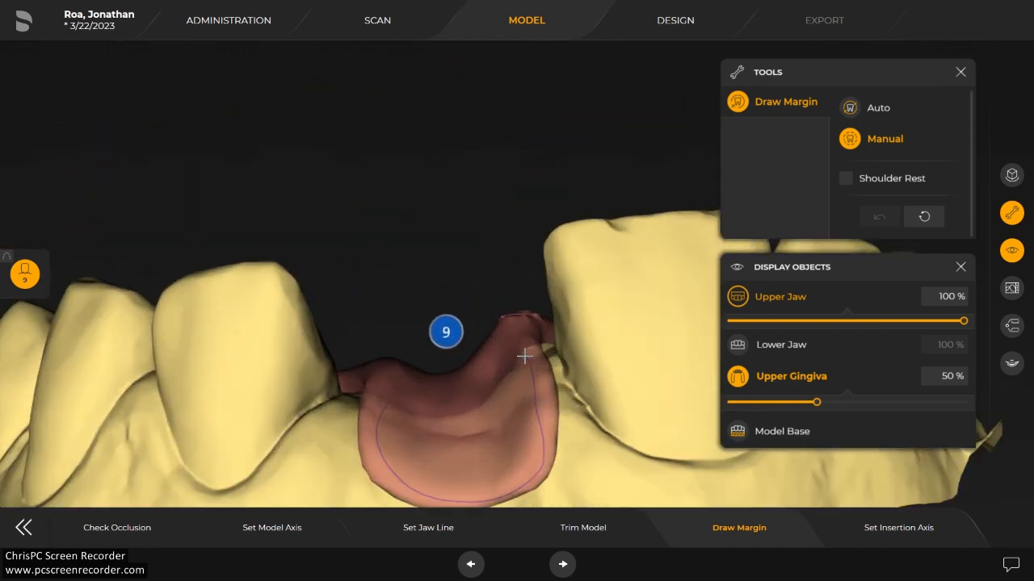
Try redrawing the mesial part of the tooth 9 margin, and undo the correction.
click(532, 366)
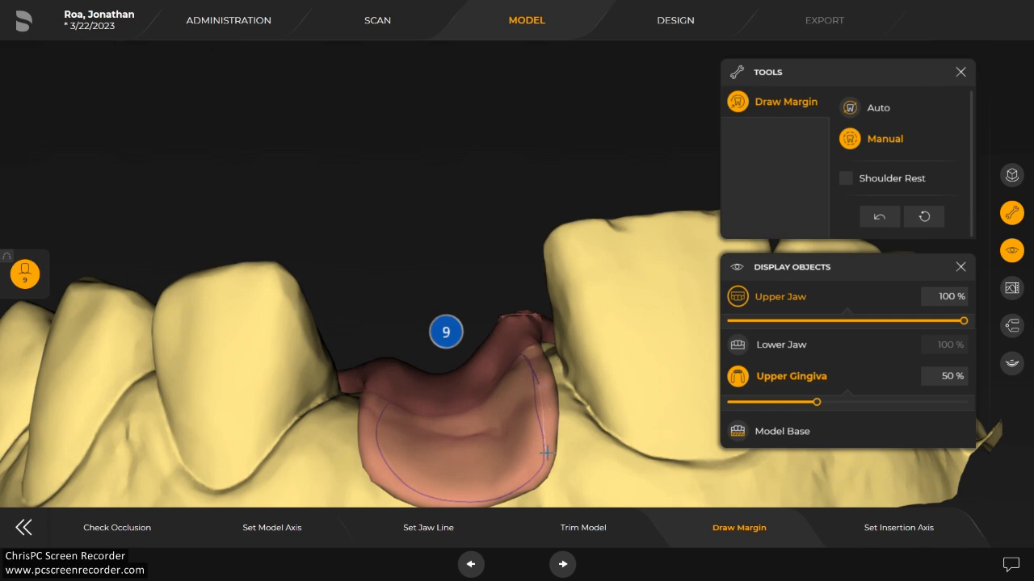
key(ctrl+z)
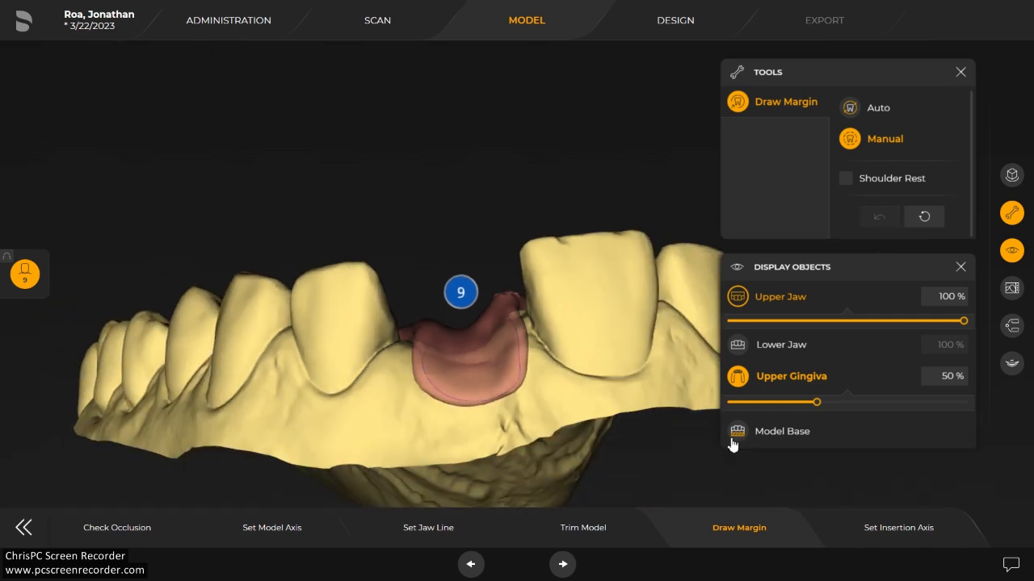
Check the proposed insertion axis for tooth 9 and proceed to the design phase to calculate the crown.
click(899, 527)
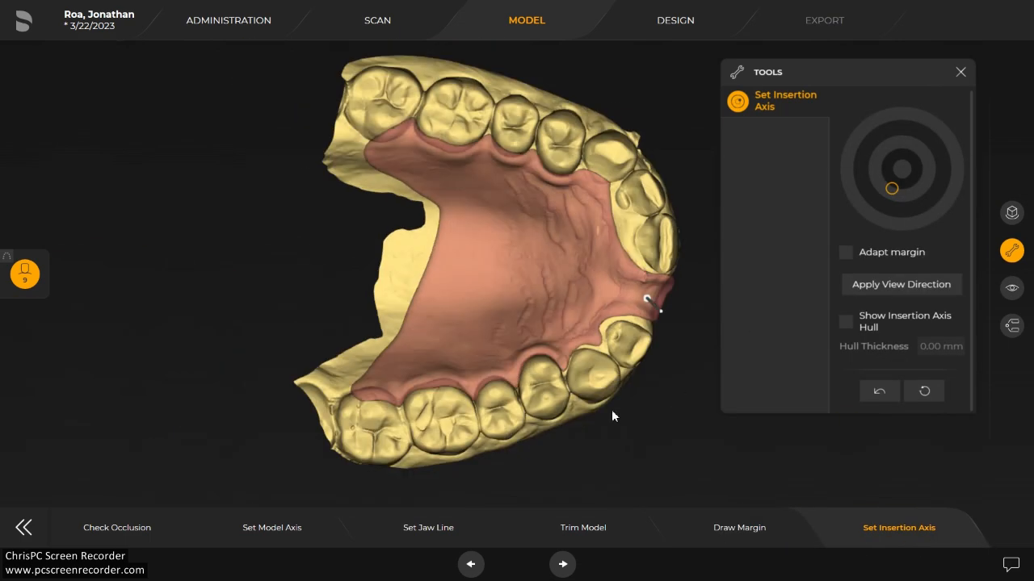
drag(612, 416, 475, 241)
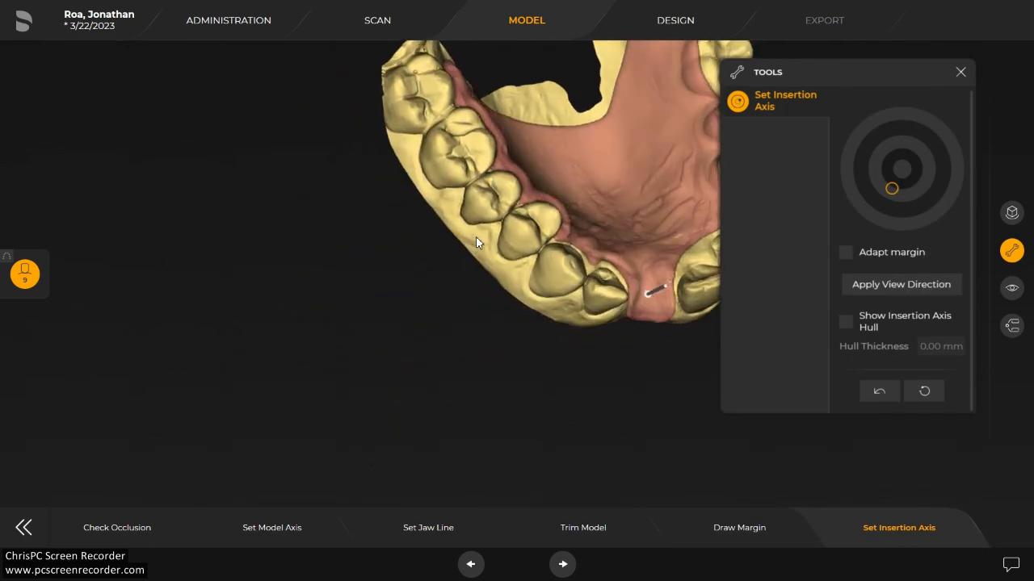
drag(506, 390, 306, 380)
mouse_move(421, 373)
mouse_down()
mouse_move(404, 362)
mouse_move(424, 380)
mouse_up()
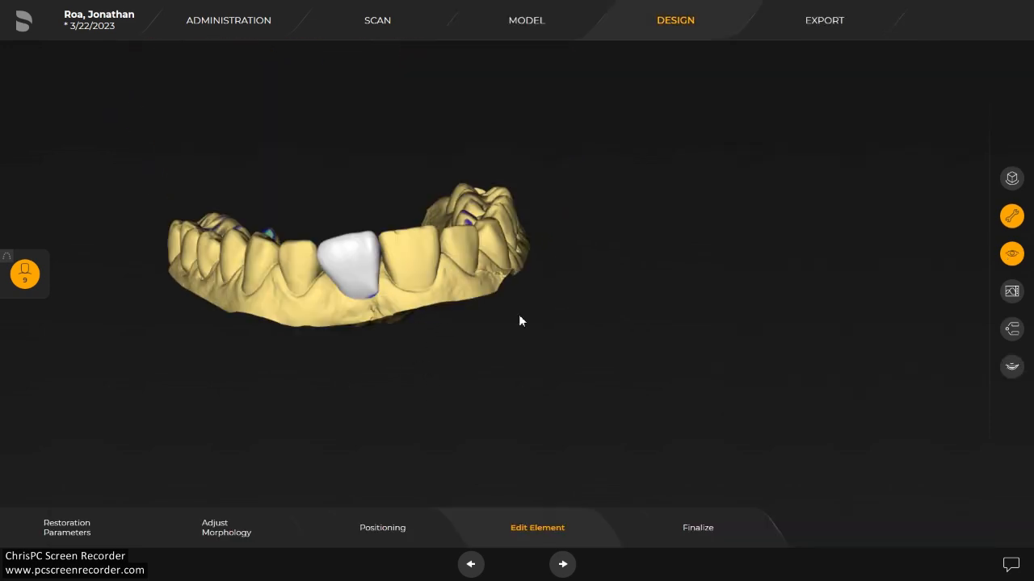
Display the Upper Gingiva at 100 % together with the upper jaw and the tooth 9 crown.
drag(520, 321, 503, 392)
drag(415, 395, 426, 330)
middle_drag(426, 330, 376, 236)
drag(130, 103, 344, 134)
right_drag(344, 134, 576, 144)
drag(565, 270, 569, 270)
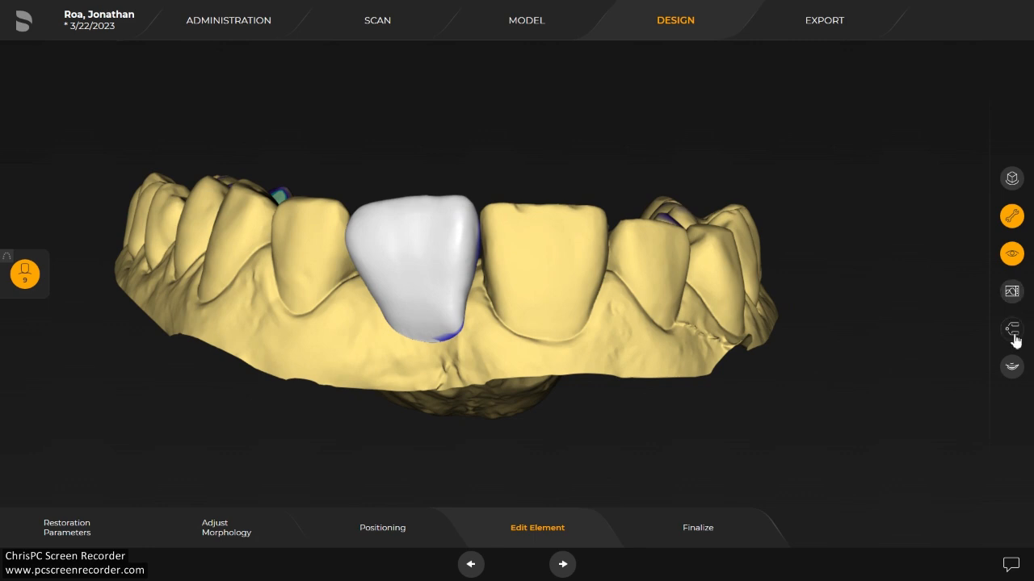
click(1015, 255)
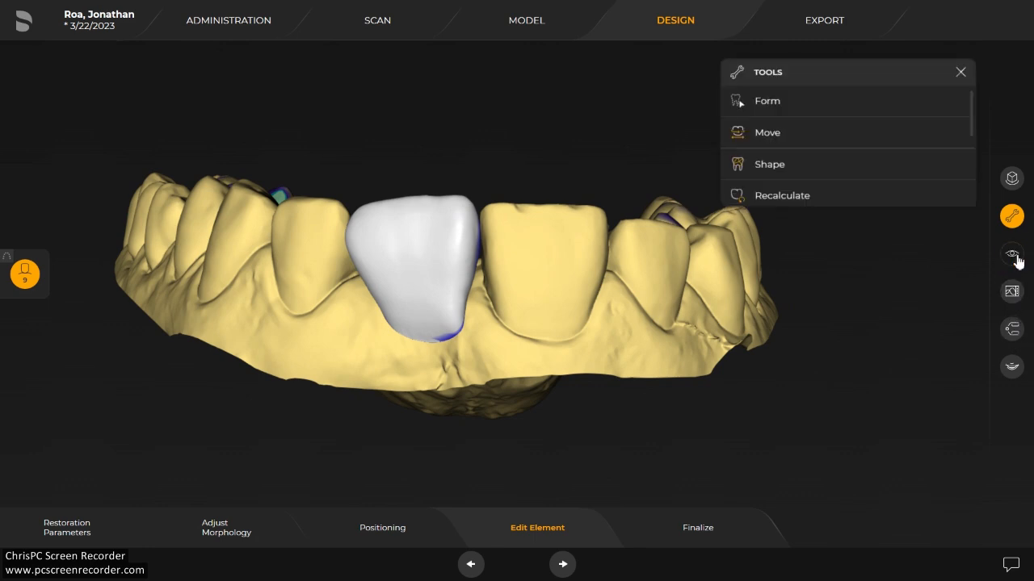
click(1013, 257)
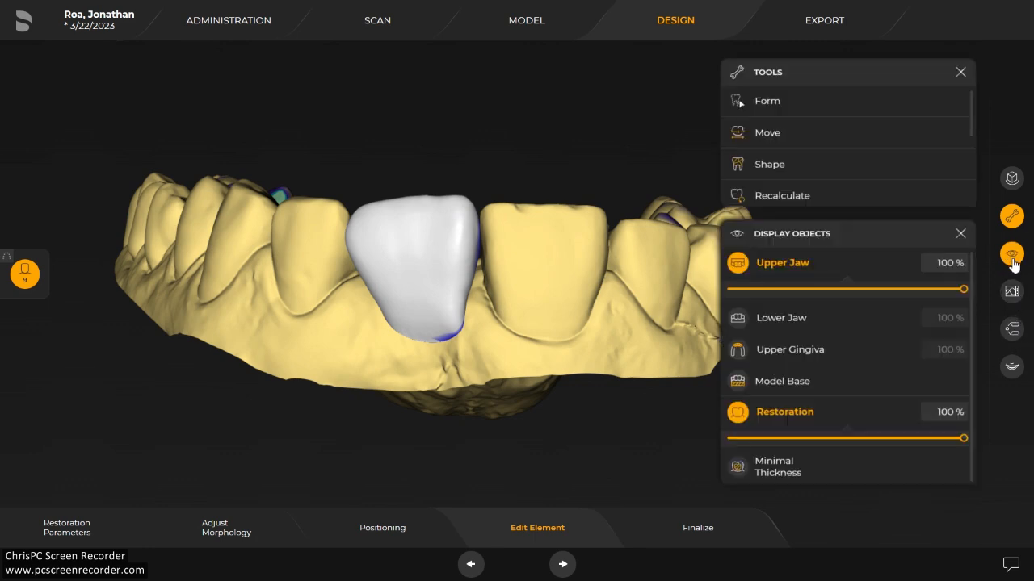
click(1014, 257)
click(792, 354)
mouse_move(536, 235)
mouse_down()
mouse_move(550, 202)
mouse_move(542, 225)
mouse_up()
scroll(543, 233, up, 3)
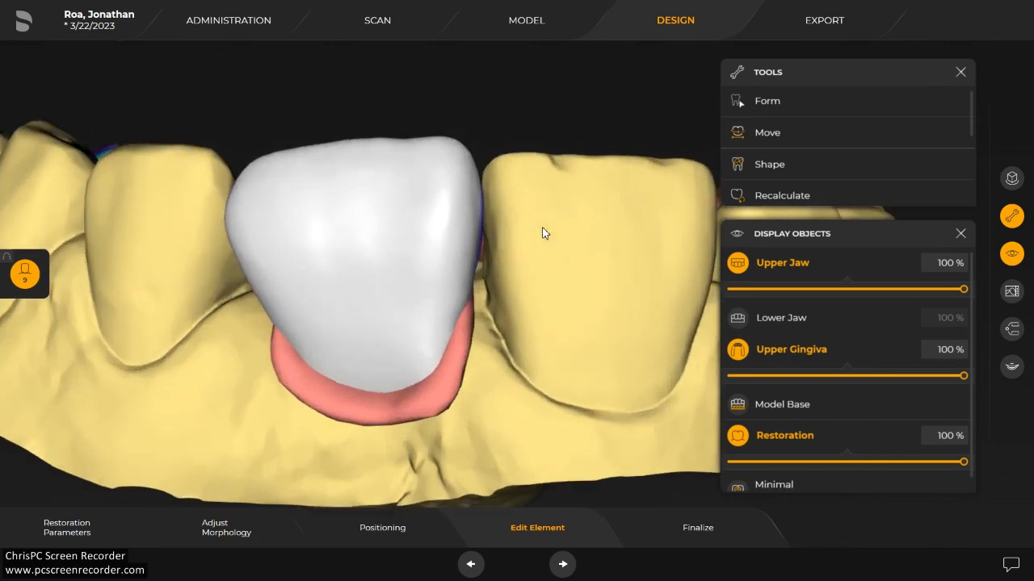
Use the individual 2-Directional Shape tool to narrow the crown's distal side and fill out its cervical area.
click(810, 180)
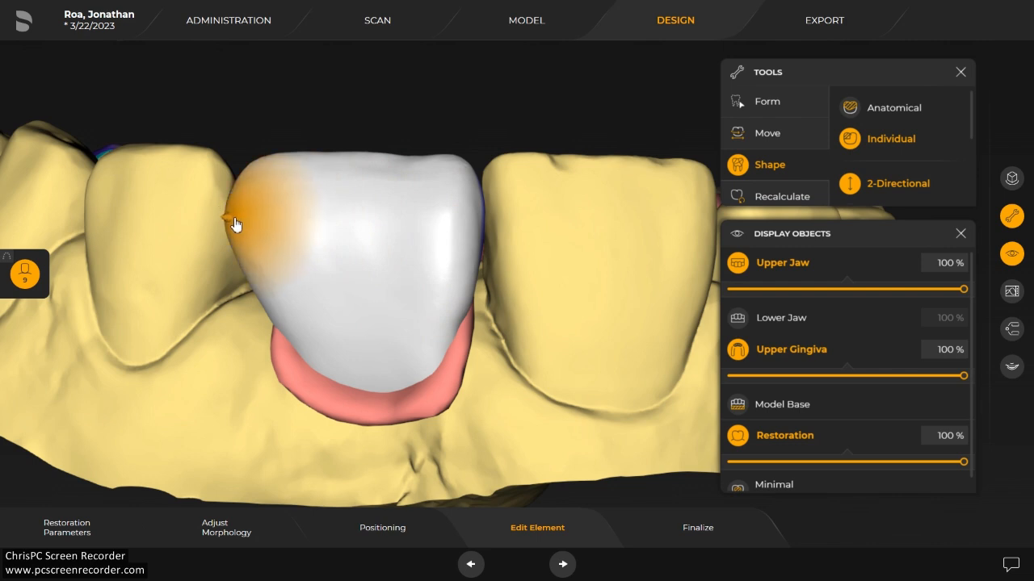
drag(234, 220, 270, 213)
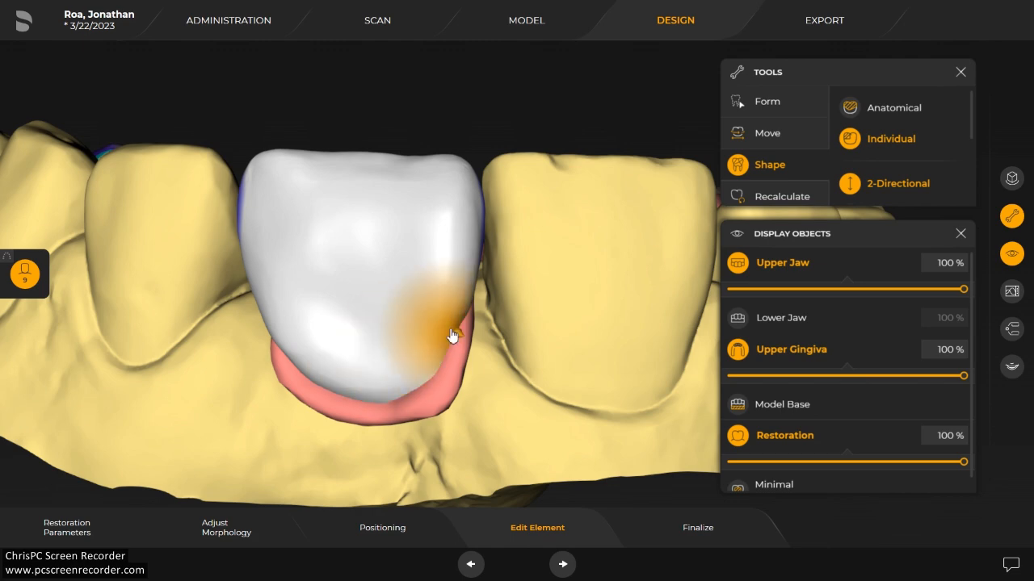
Reduce the crown's prominent mesial labial contour with the Shape tool, working from the incisal view.
middle_drag(452, 366, 551, 246)
scroll(358, 307, up, 3)
mouse_move(323, 347)
mouse_down()
mouse_move(316, 352)
mouse_move(326, 265)
mouse_move(346, 270)
mouse_up()
scroll(449, 338, down, 3)
drag(459, 380, 433, 386)
mouse_move(349, 140)
mouse_down()
mouse_move(366, 145)
mouse_move(352, 139)
mouse_up()
scroll(352, 138, up, 3)
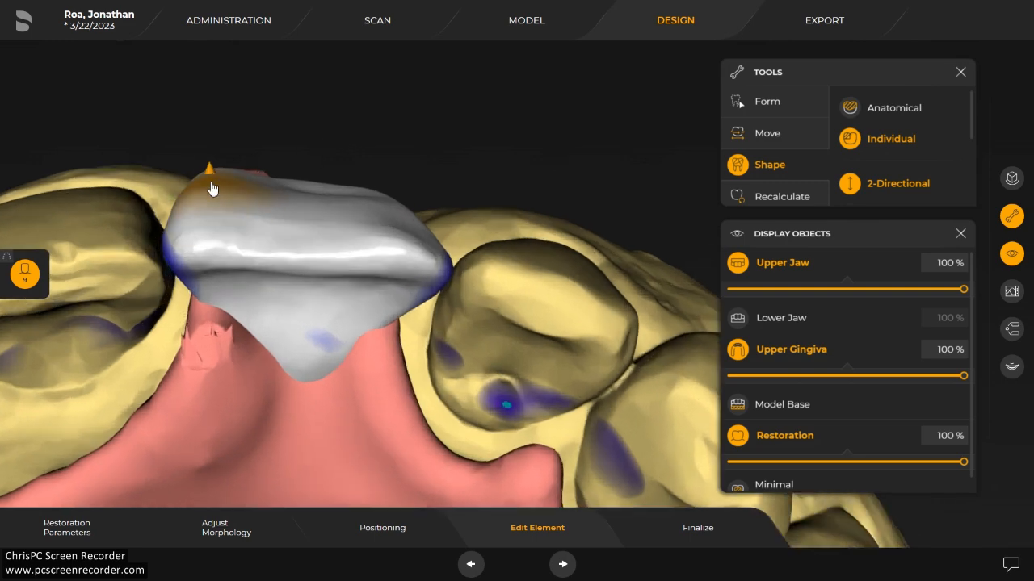
mouse_move(208, 176)
mouse_down()
mouse_move(175, 290)
mouse_move(201, 303)
mouse_up()
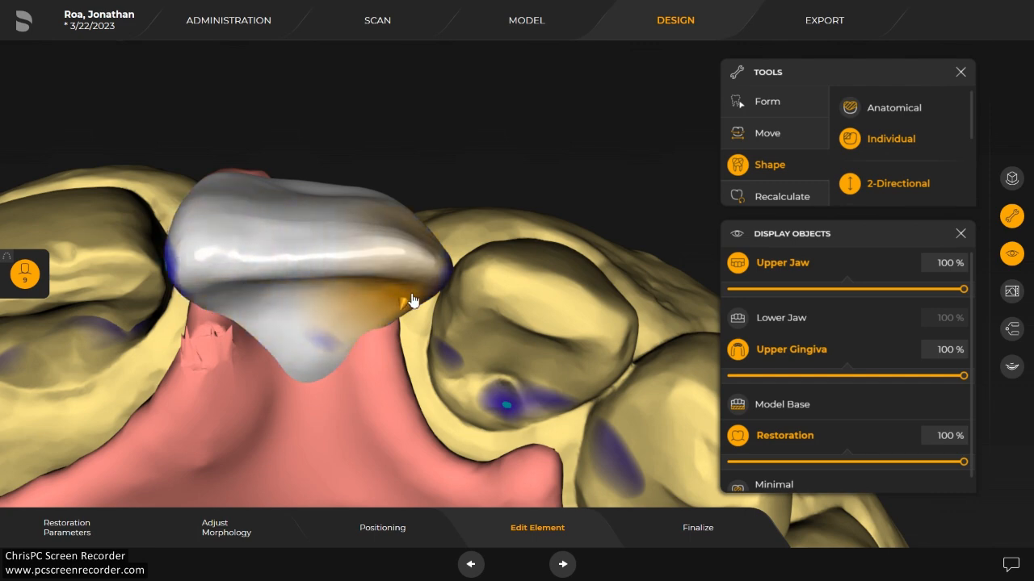
Refine the crown's mesio-incisal corner with the individual 2-Directional Shape tool, working from the labial view.
middle_drag(391, 326, 387, 215)
drag(387, 215, 377, 275)
mouse_move(473, 207)
mouse_down()
mouse_move(526, 251)
mouse_move(515, 221)
mouse_up()
scroll(515, 220, up, 3)
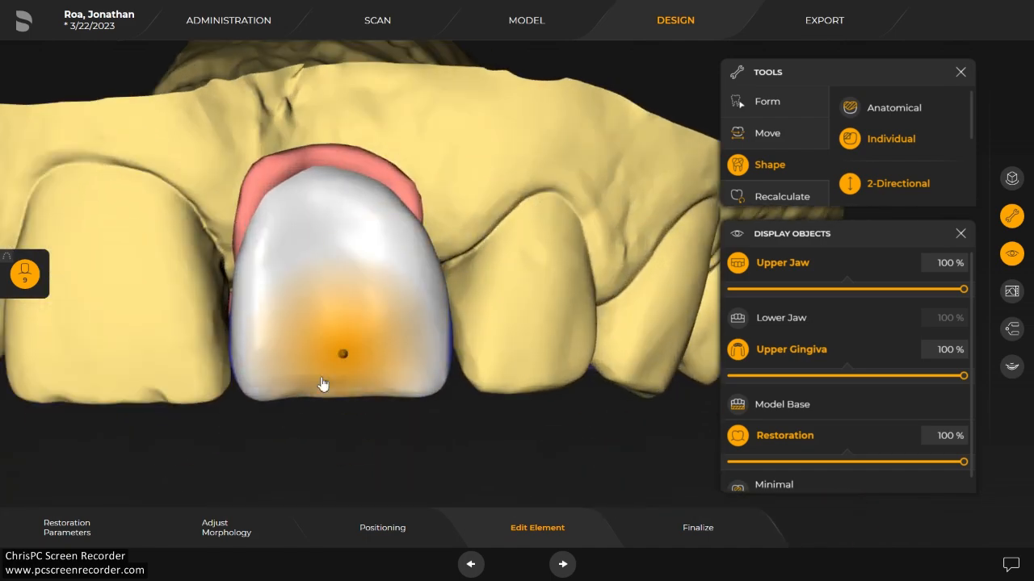
scroll(266, 412, down, 2)
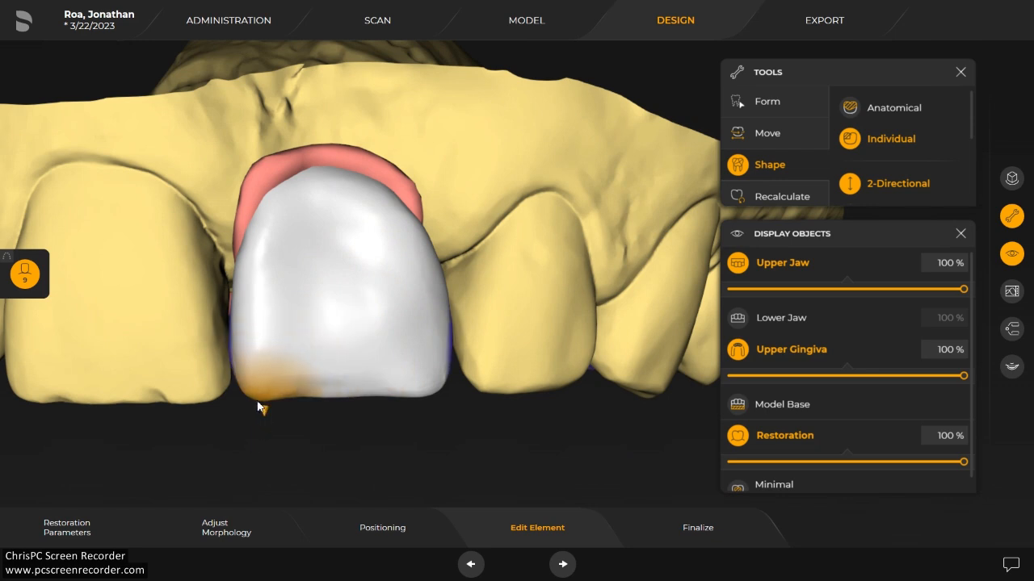
drag(244, 395, 250, 398)
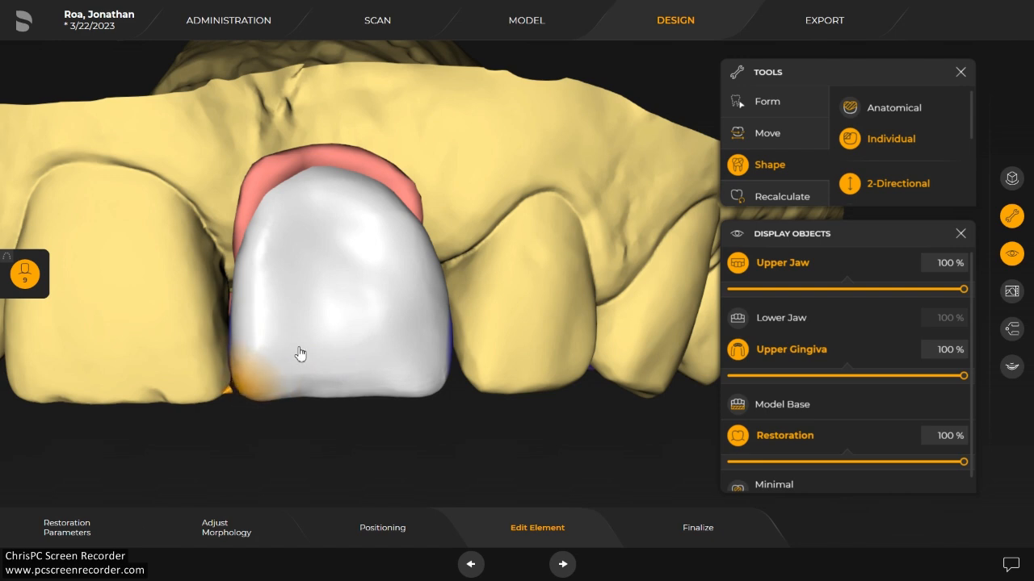
Carve small irregularities into the crown's incisal edge with the Form tool set to Remove, resembling the neighbouring central incisor.
scroll(590, 272, down, 3)
drag(590, 272, 574, 290)
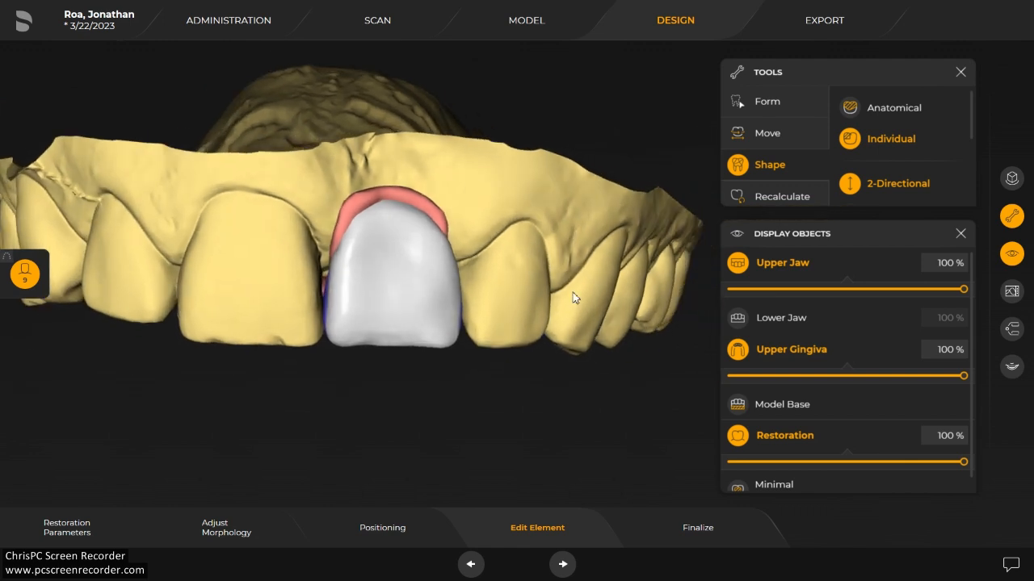
scroll(573, 291, up, 3)
drag(537, 320, 578, 309)
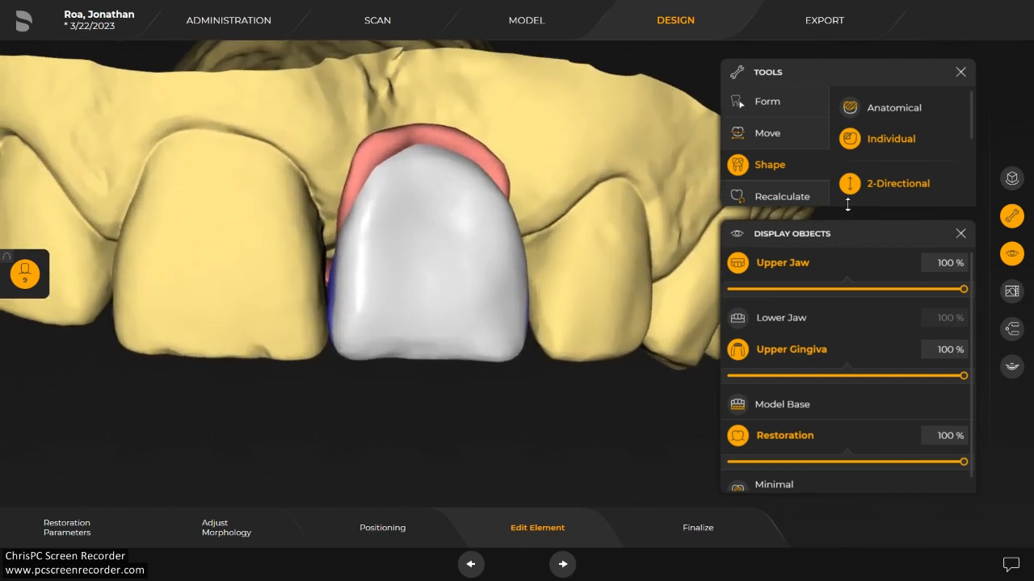
click(768, 101)
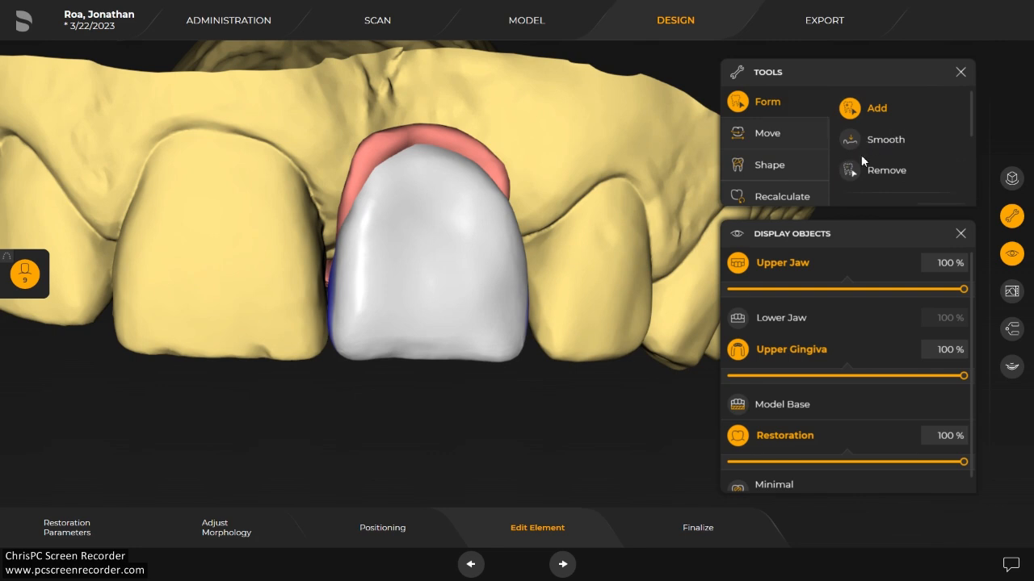
click(850, 172)
scroll(617, 321, up, 2)
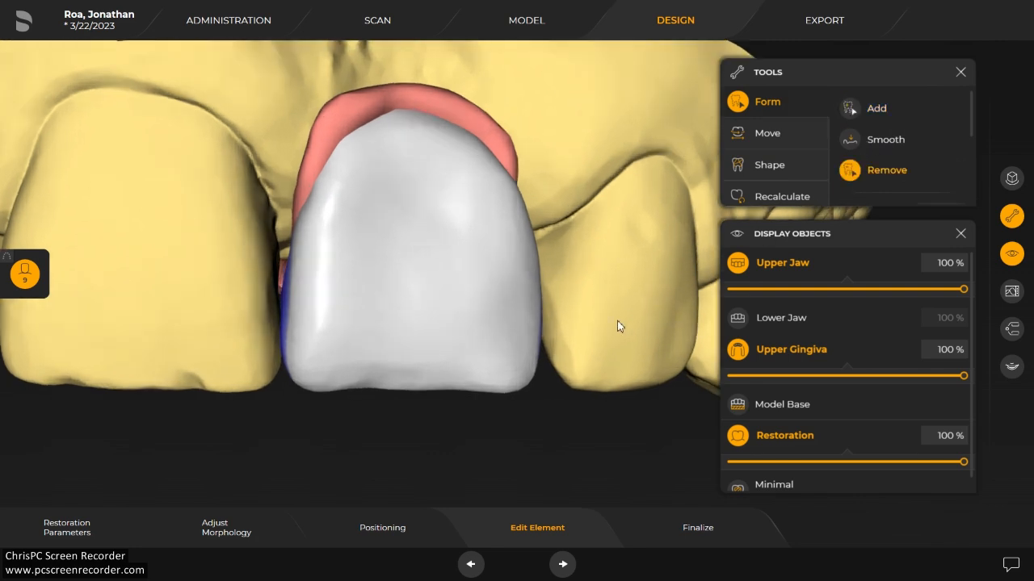
right_click(349, 384)
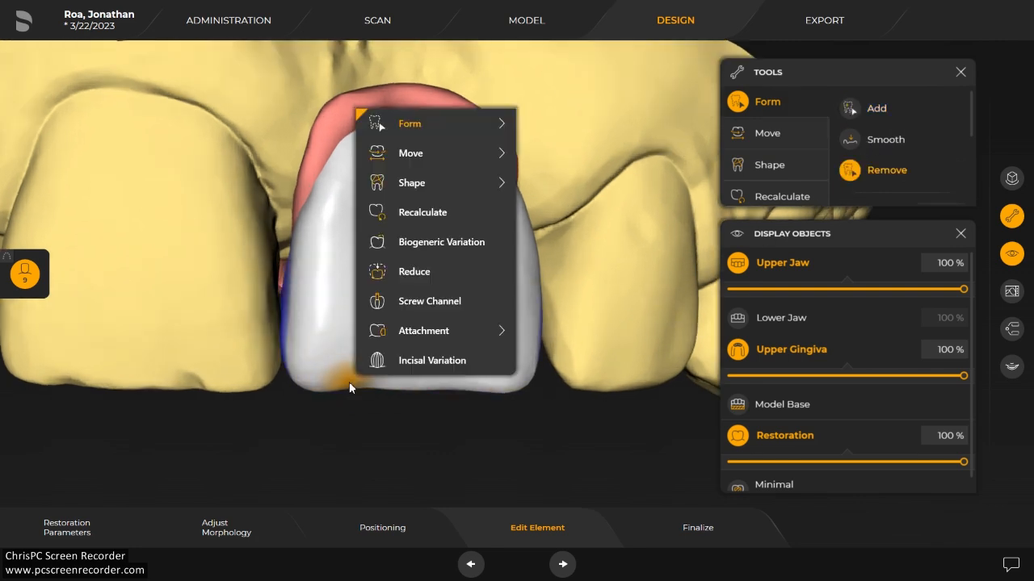
click(363, 429)
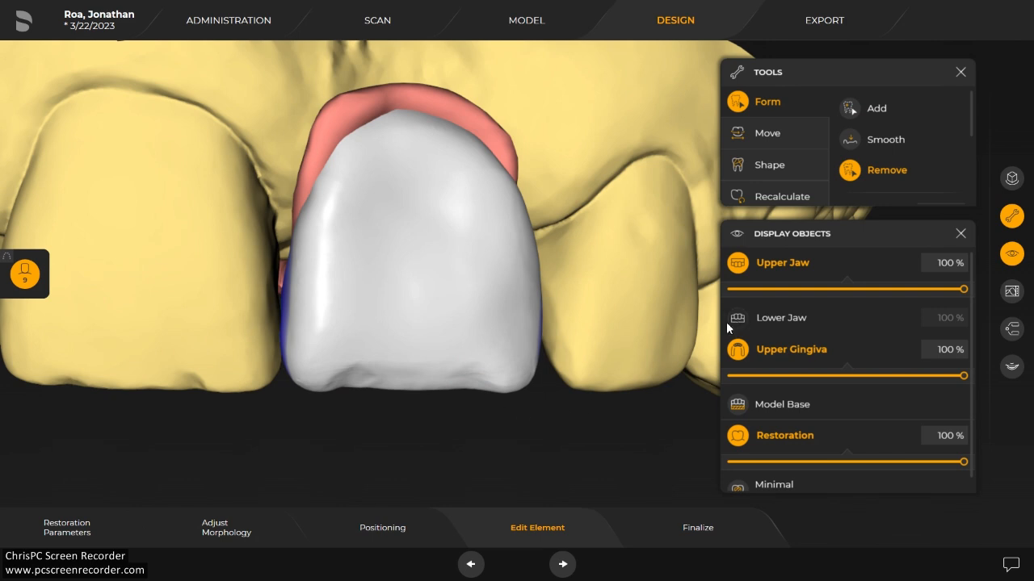
Switch the Form tool to Smooth and soften the crown's carved incisal edge and labial surface.
click(886, 141)
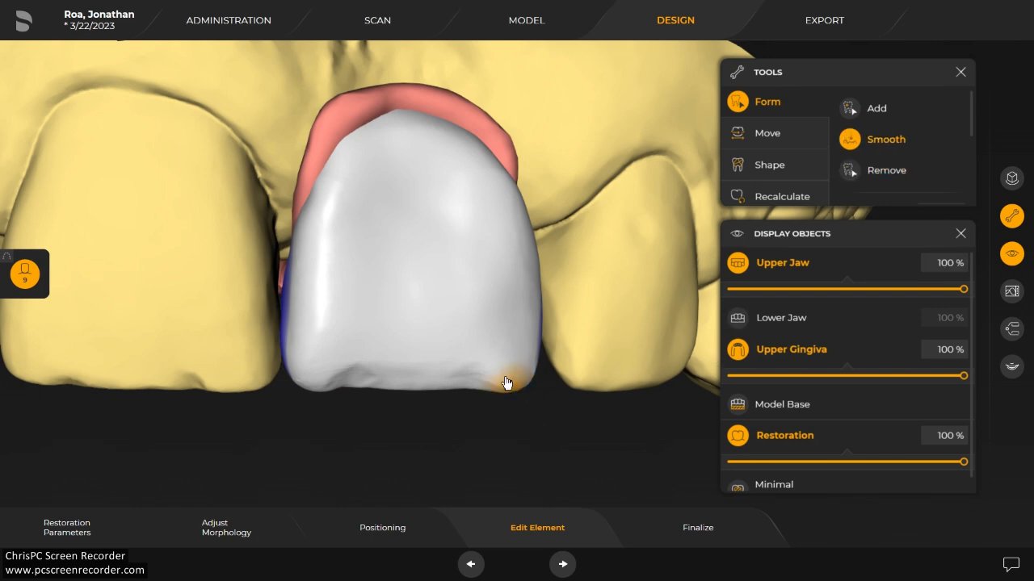
scroll(606, 420, down, 3)
drag(555, 386, 325, 288)
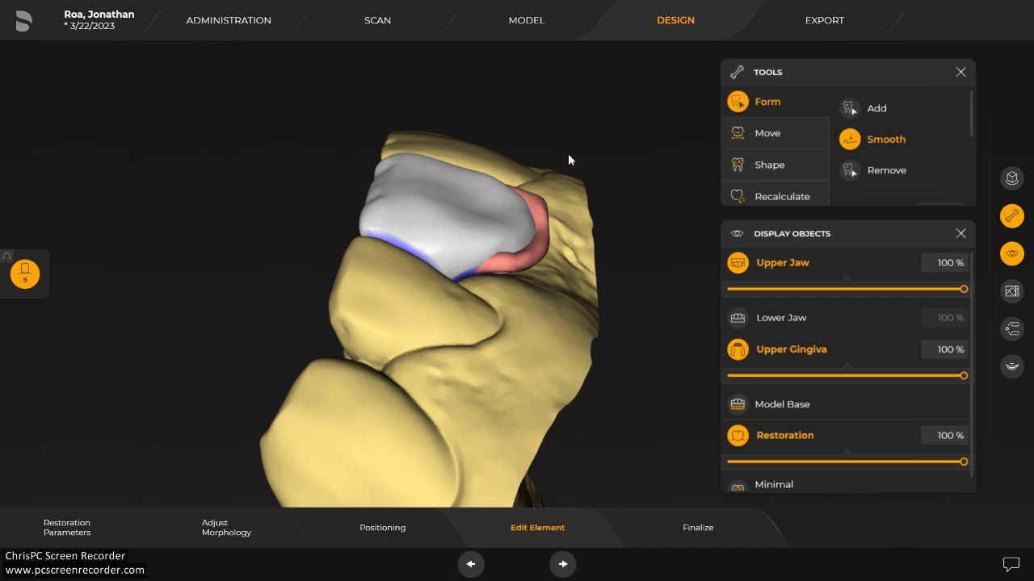
scroll(557, 141, up, 4)
scroll(571, 215, up, 5)
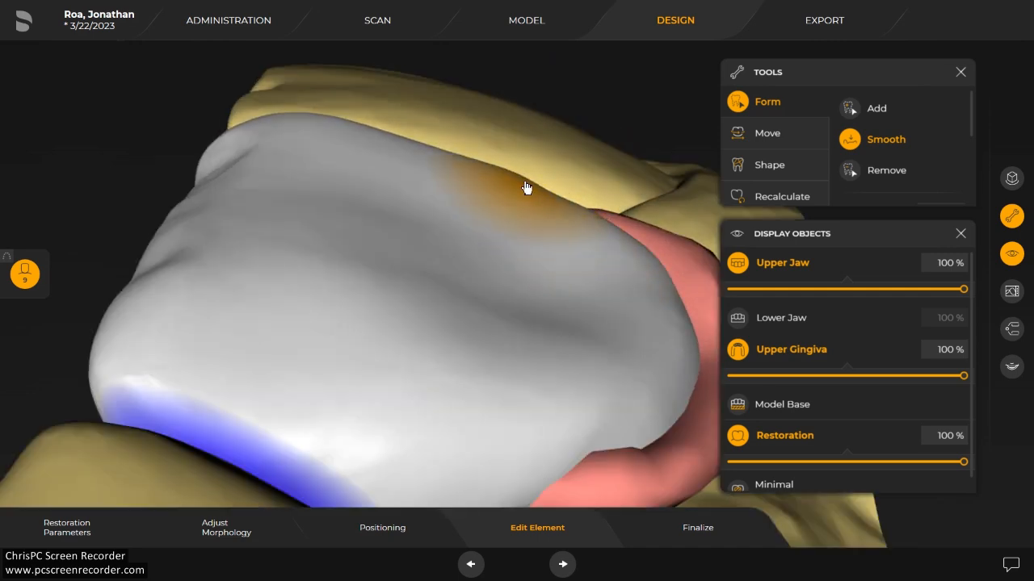
Hide the upper jaw and build up the crown's distal and mesial contact areas with the Form tool set to Add.
scroll(554, 144, down, 5)
mouse_move(556, 135)
mouse_down()
mouse_move(655, 212)
mouse_move(511, 230)
mouse_up()
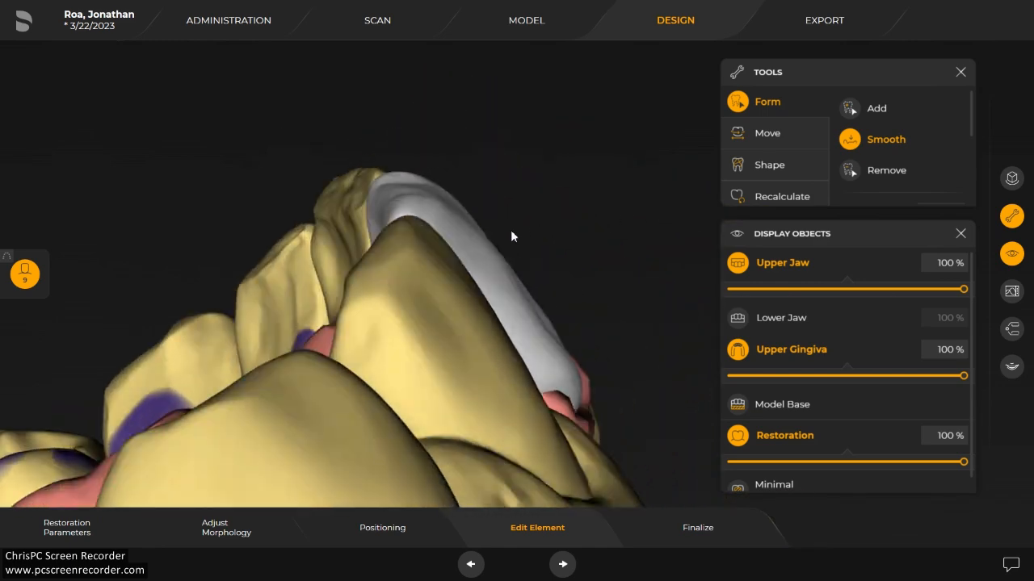
scroll(490, 258, down, 3)
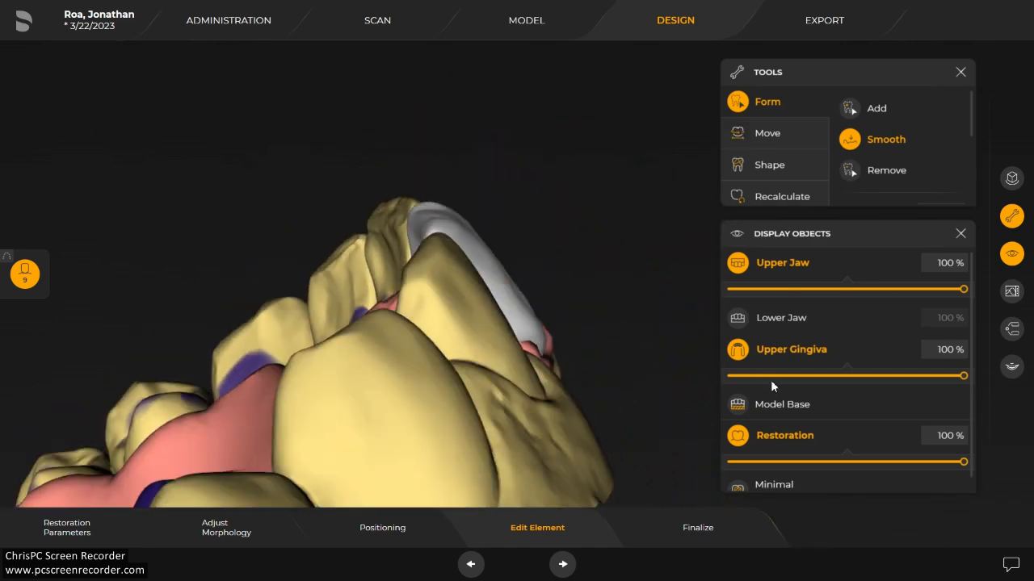
click(738, 265)
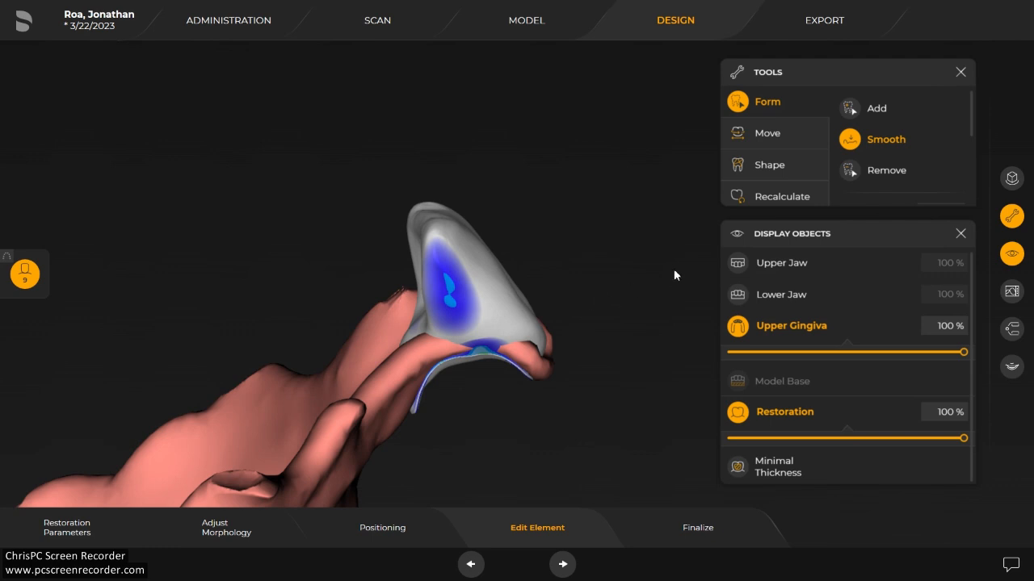
click(836, 117)
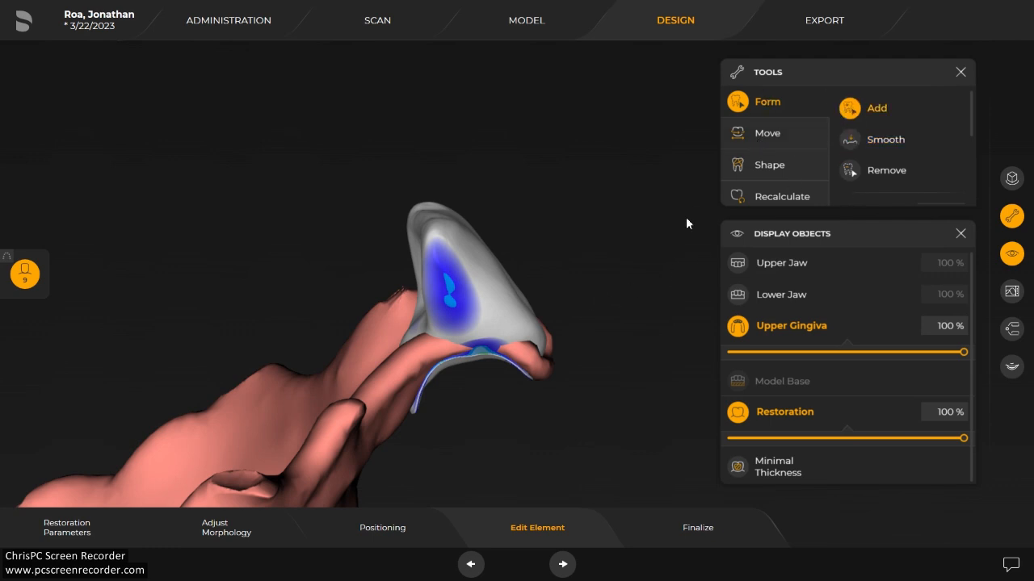
scroll(492, 236, up, 2)
mouse_move(446, 291)
mouse_down()
mouse_move(446, 342)
mouse_move(439, 296)
mouse_move(465, 313)
mouse_move(427, 296)
mouse_move(447, 311)
mouse_up()
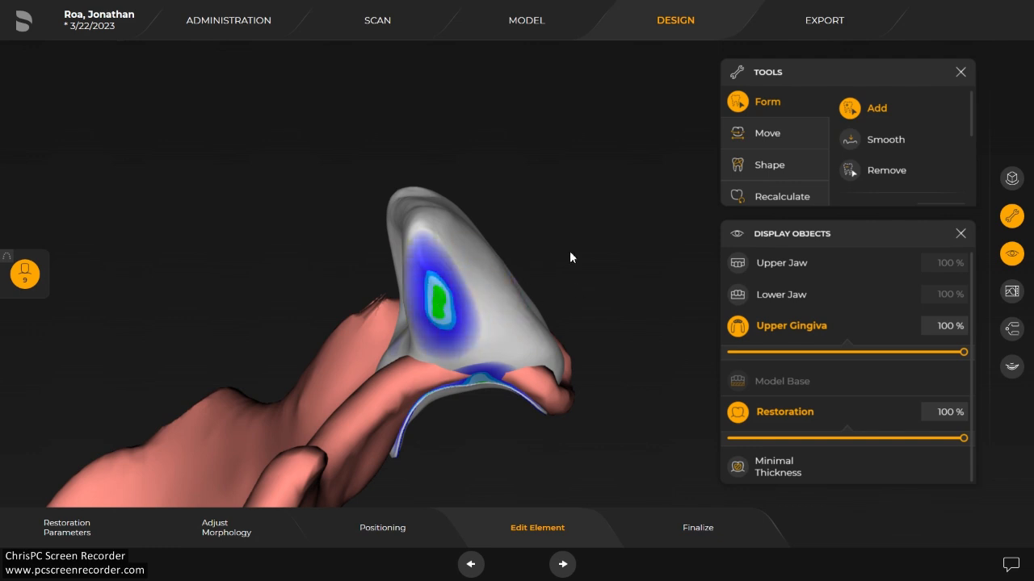
mouse_move(614, 266)
mouse_down()
mouse_move(516, 374)
mouse_move(464, 391)
mouse_move(443, 347)
mouse_up()
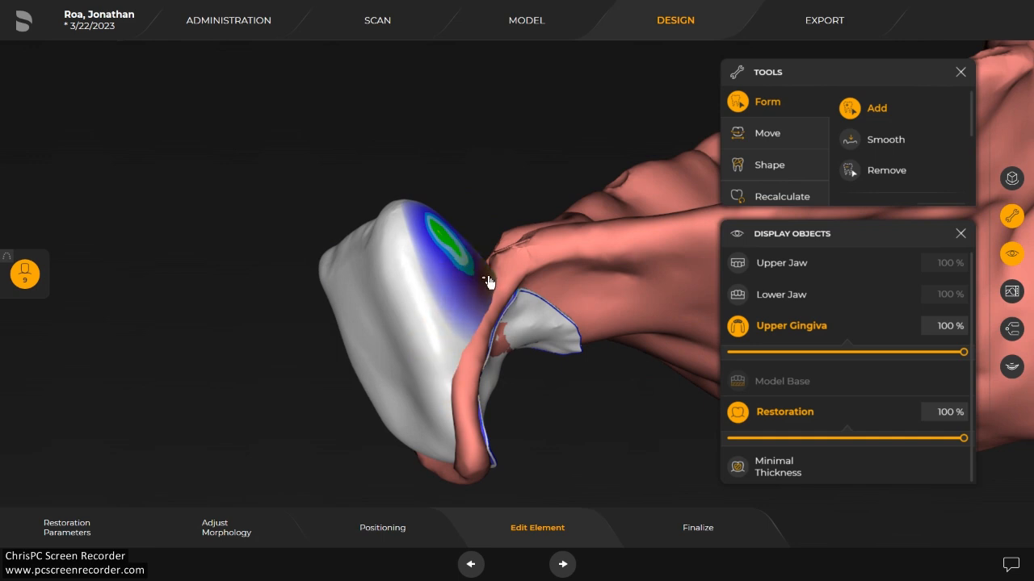
scroll(481, 252, down, 2)
drag(349, 325, 461, 282)
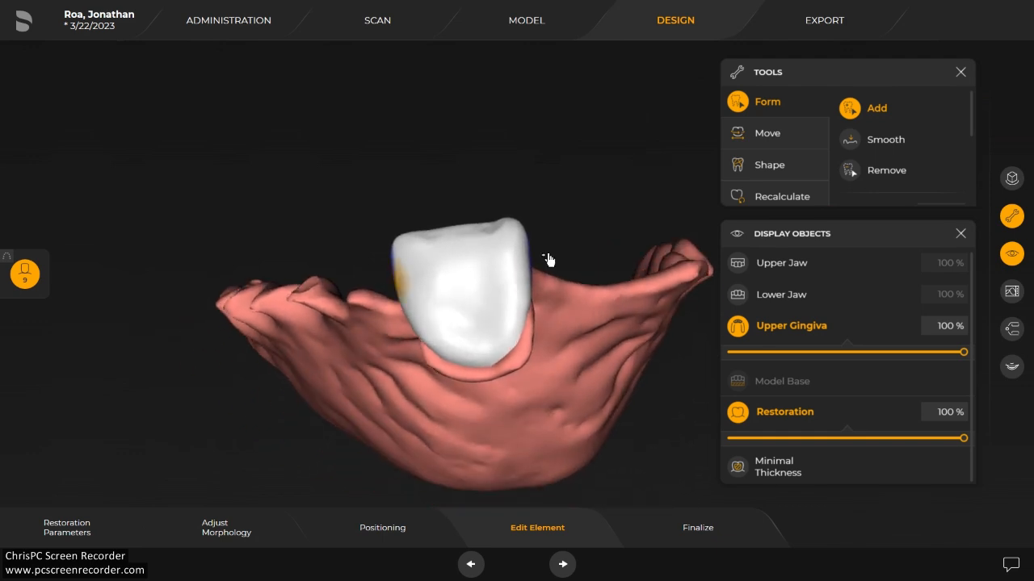
Show the upper jaw again and finalize the tooth 9 crown design through to the export phase.
click(769, 263)
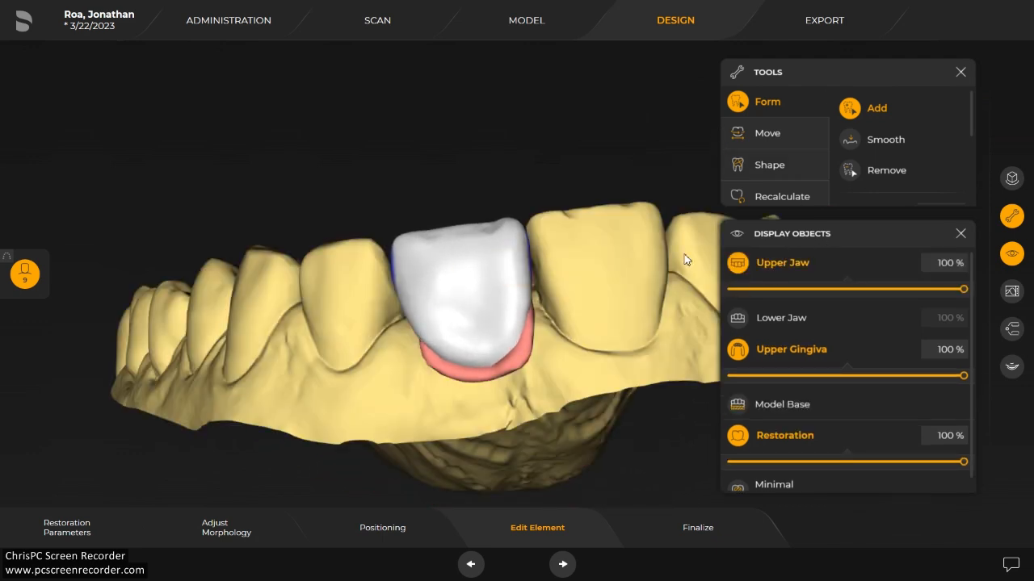
scroll(656, 241, down, 2)
drag(656, 240, 586, 355)
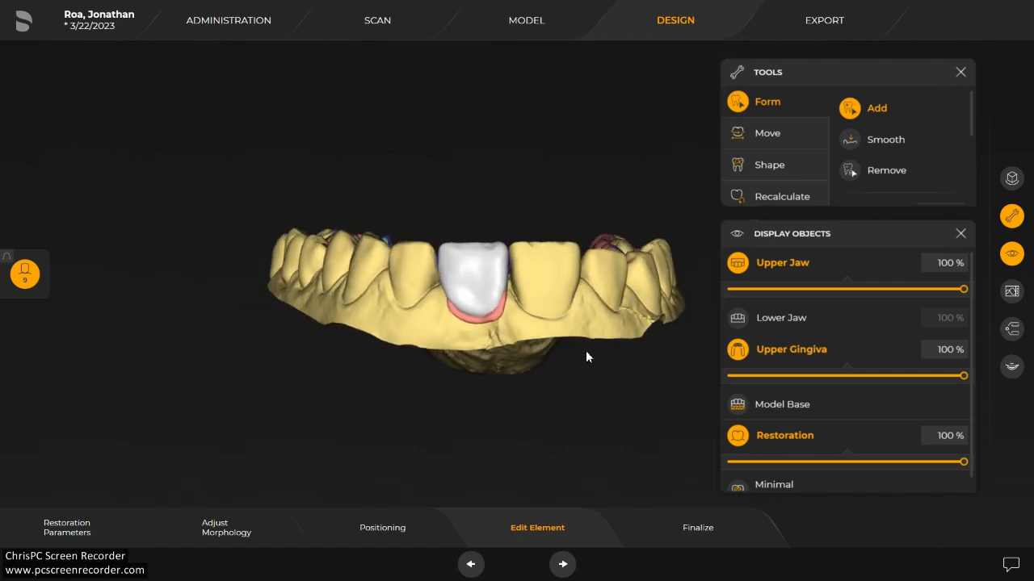
click(719, 542)
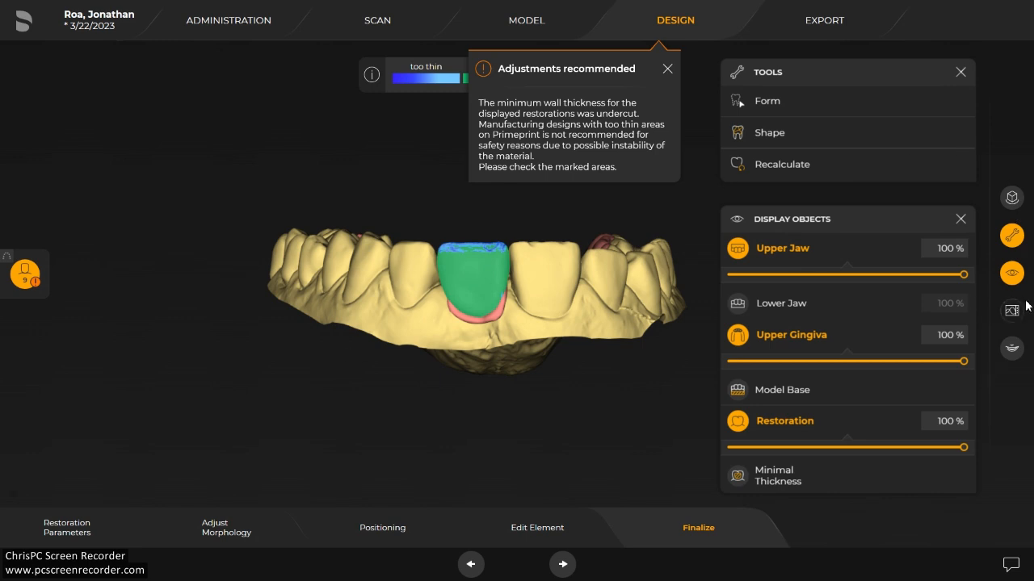
click(554, 571)
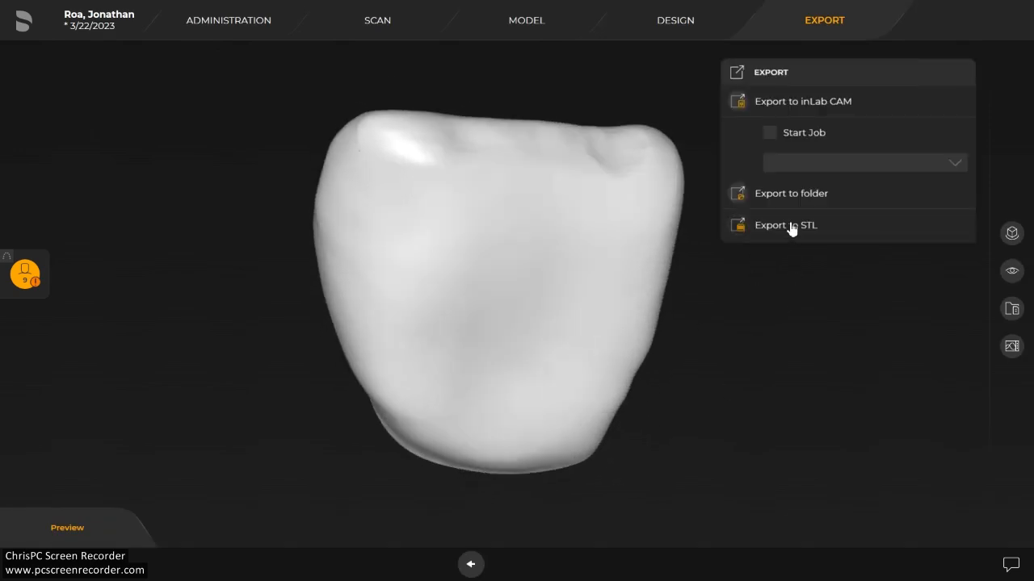
Export the crown as an STL file named Denture tooth to the Desktop.
click(785, 226)
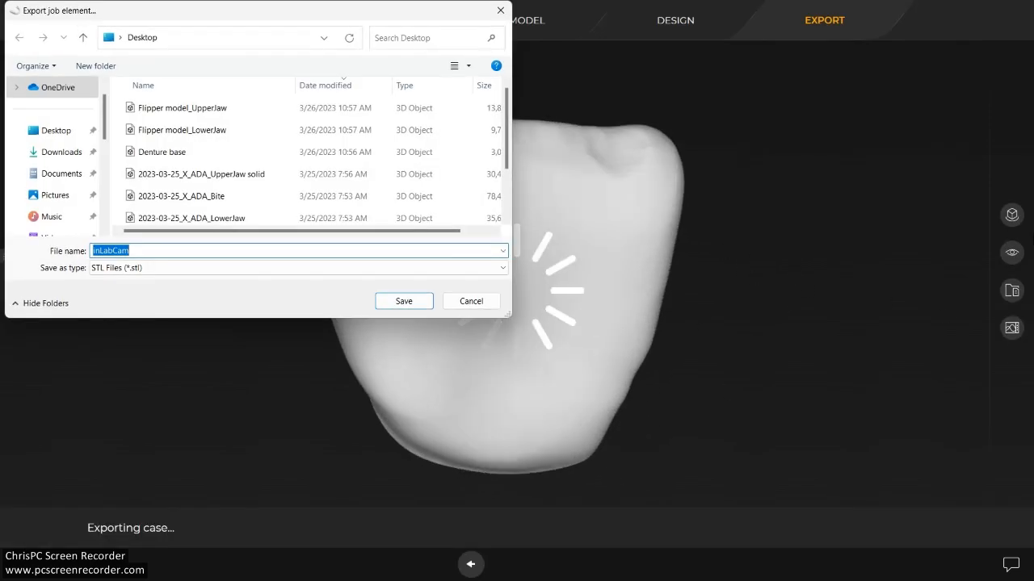
text(Denture )
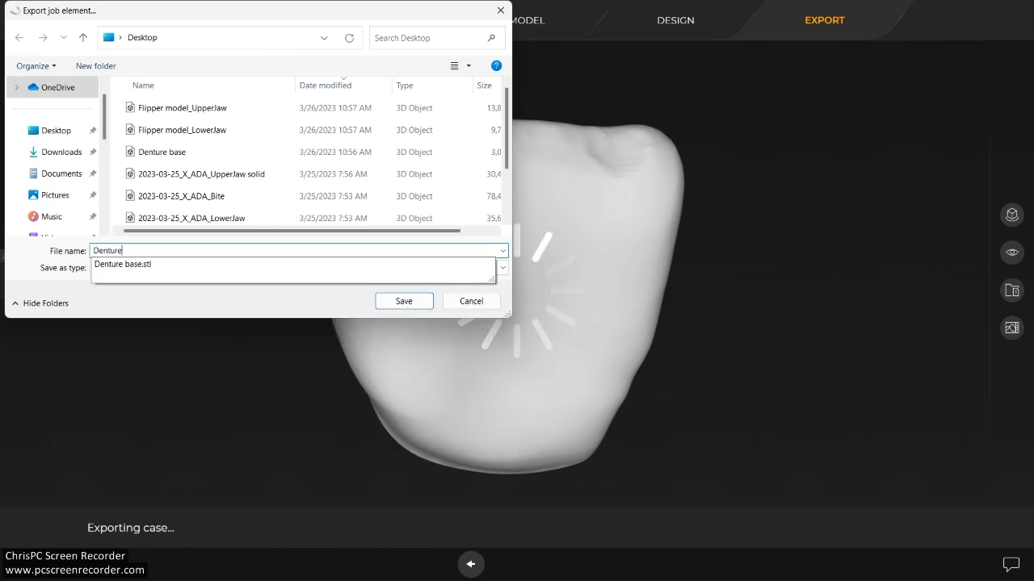
text(tooth)
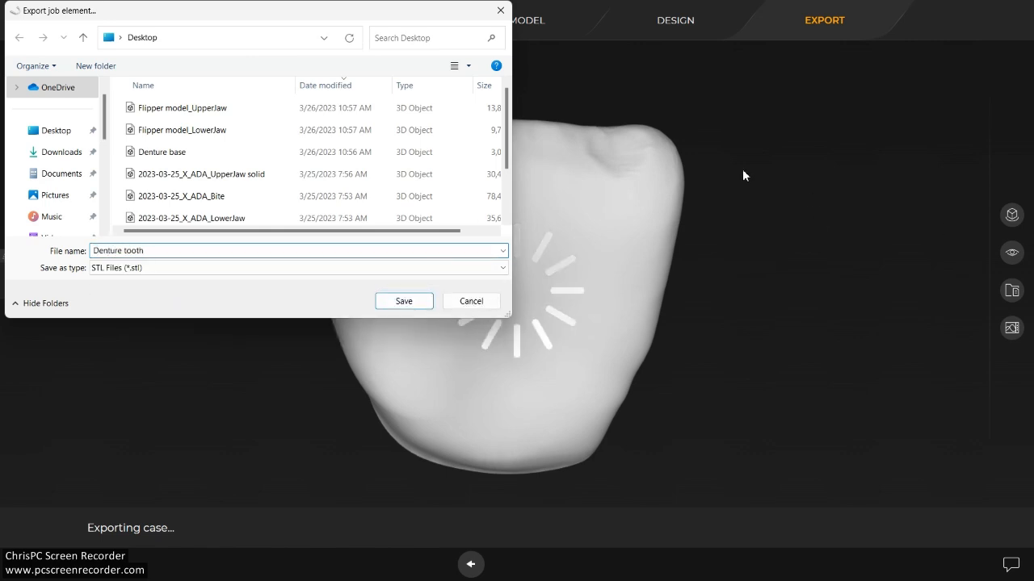
click(394, 302)
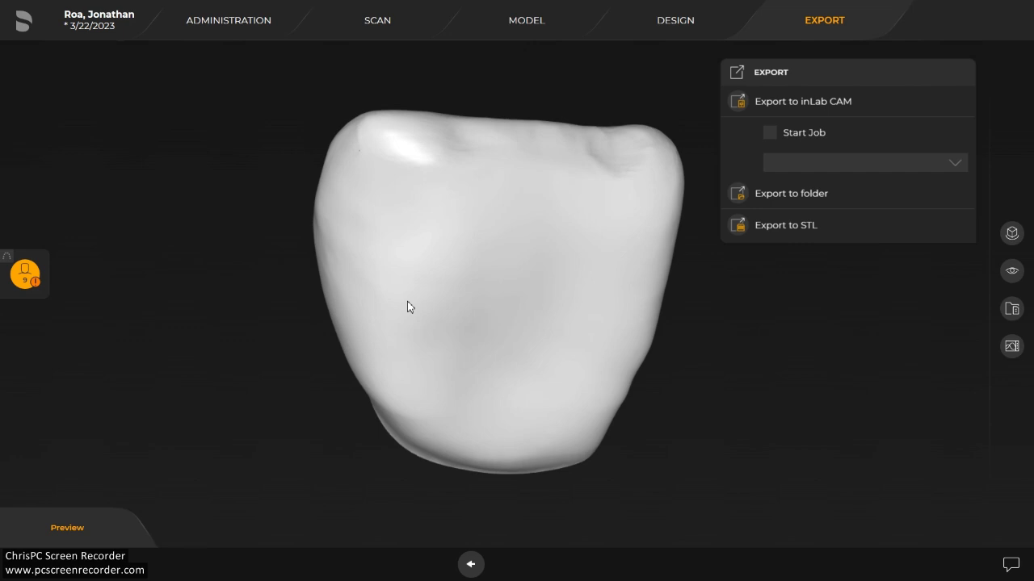
Return to the administration phase and virtually seat the crown in a new layer without considering instrument geometry.
click(249, 18)
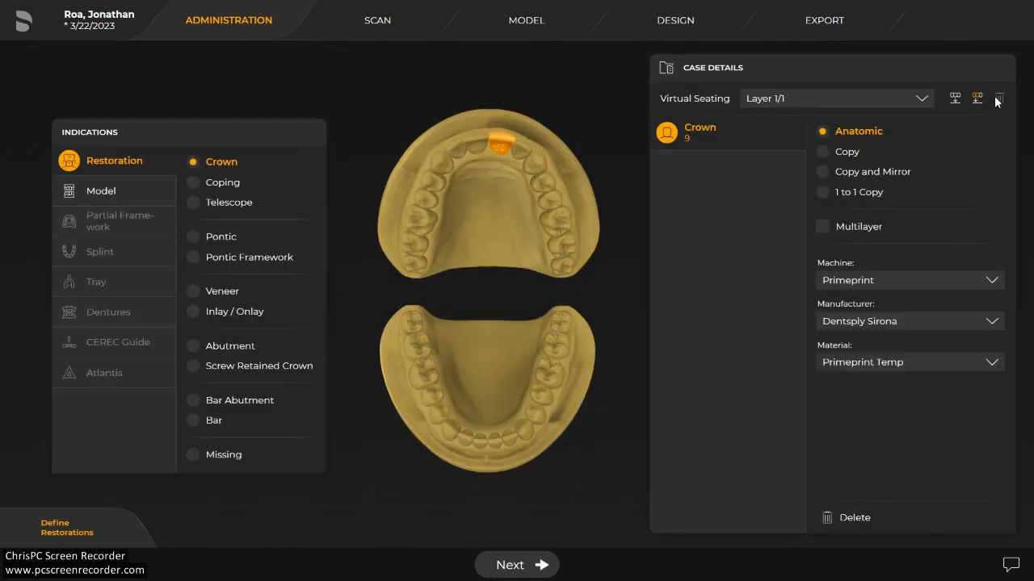
click(978, 100)
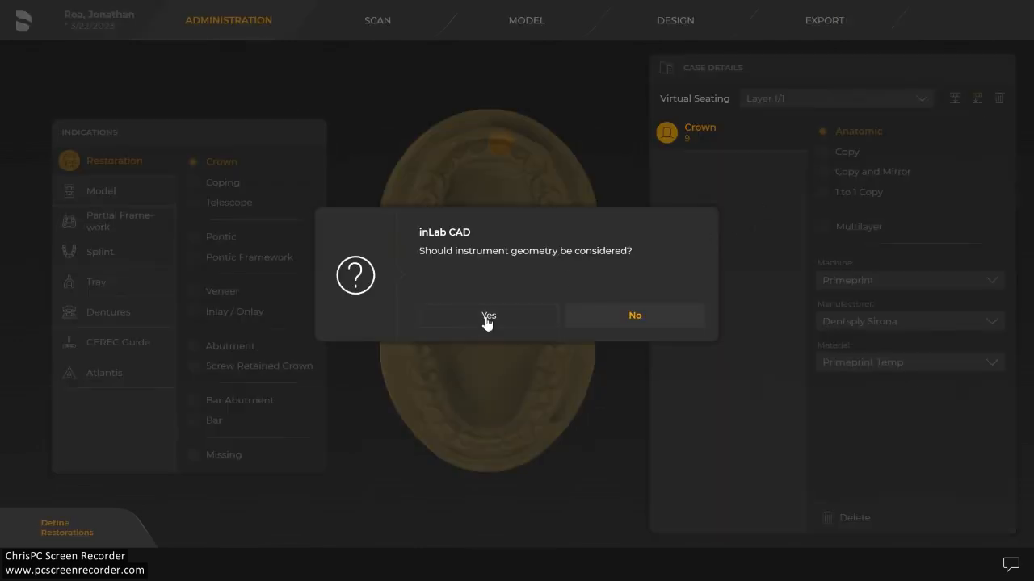
click(651, 315)
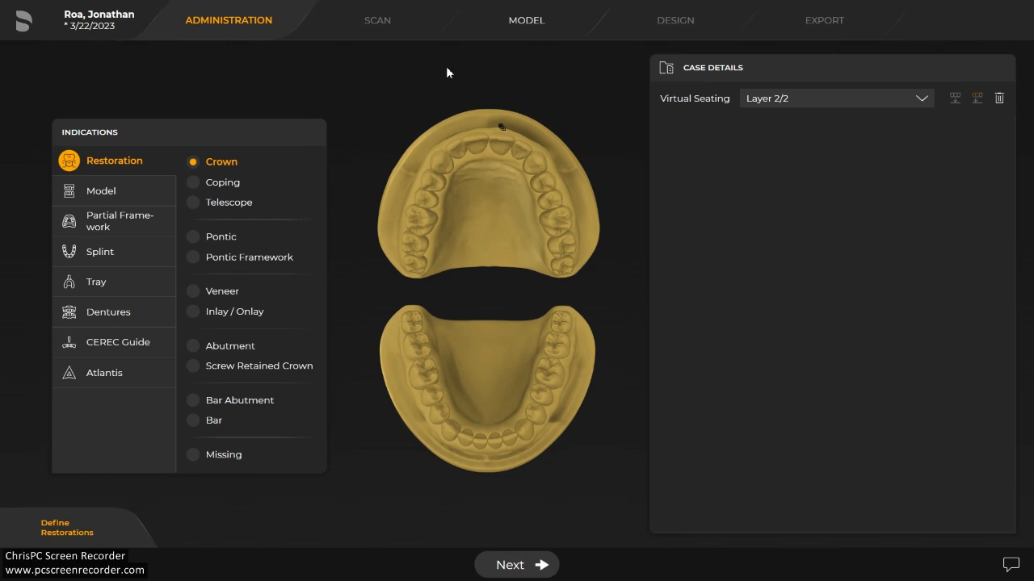
Go to the model phase and start exporting the case to the Desktop as STL, Reduced resolution.
click(506, 26)
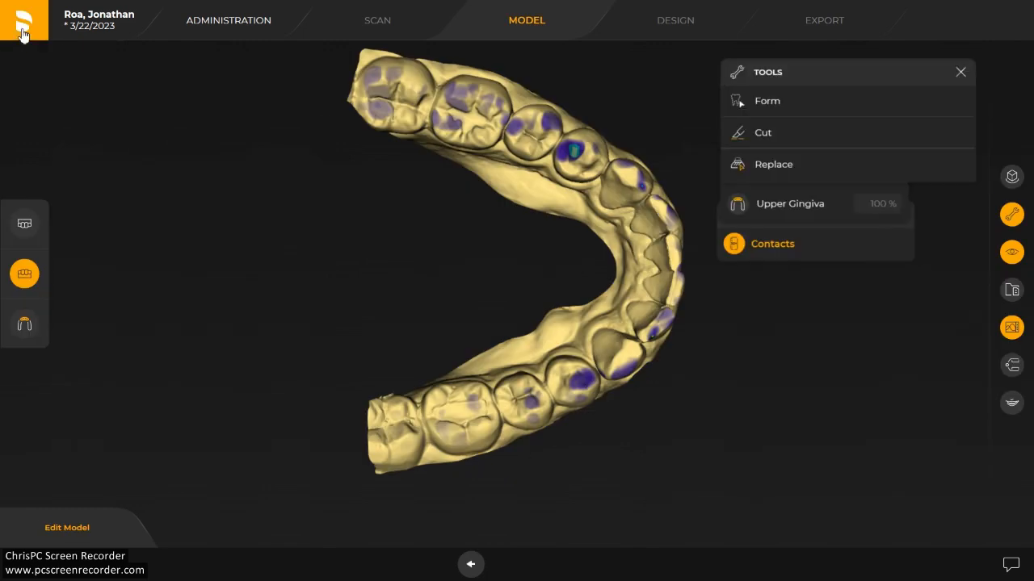
click(24, 20)
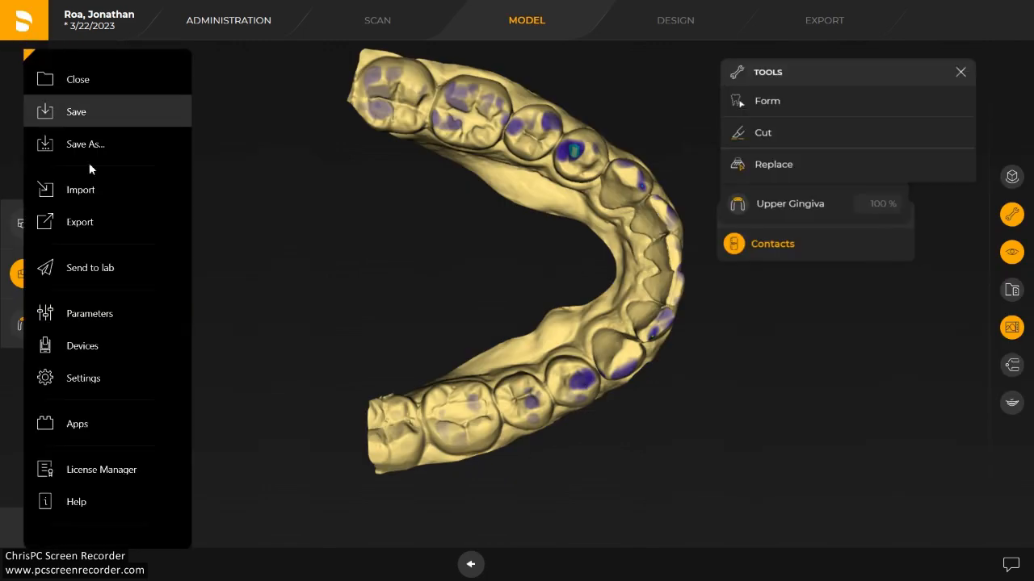
click(113, 232)
click(236, 269)
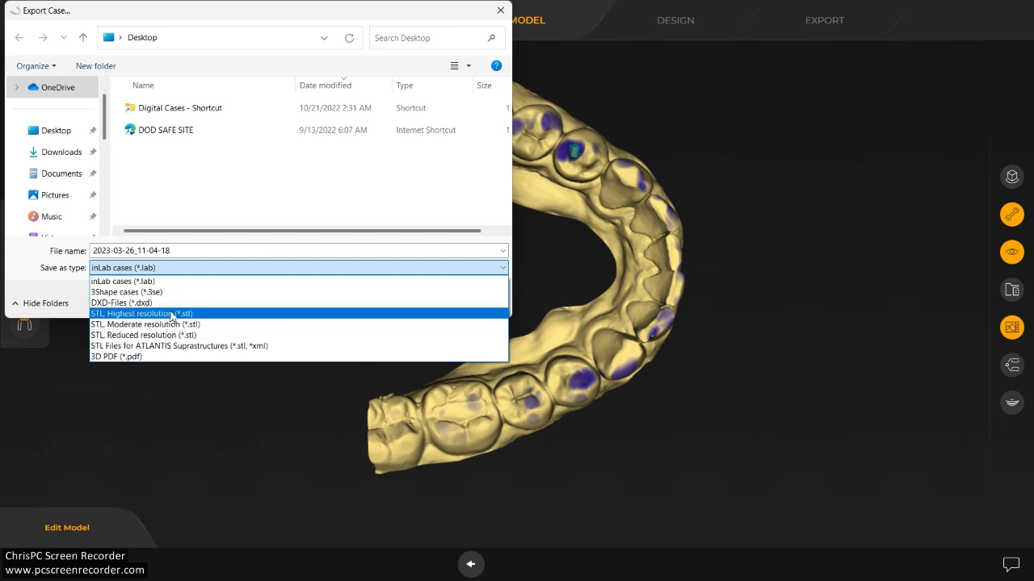
click(178, 335)
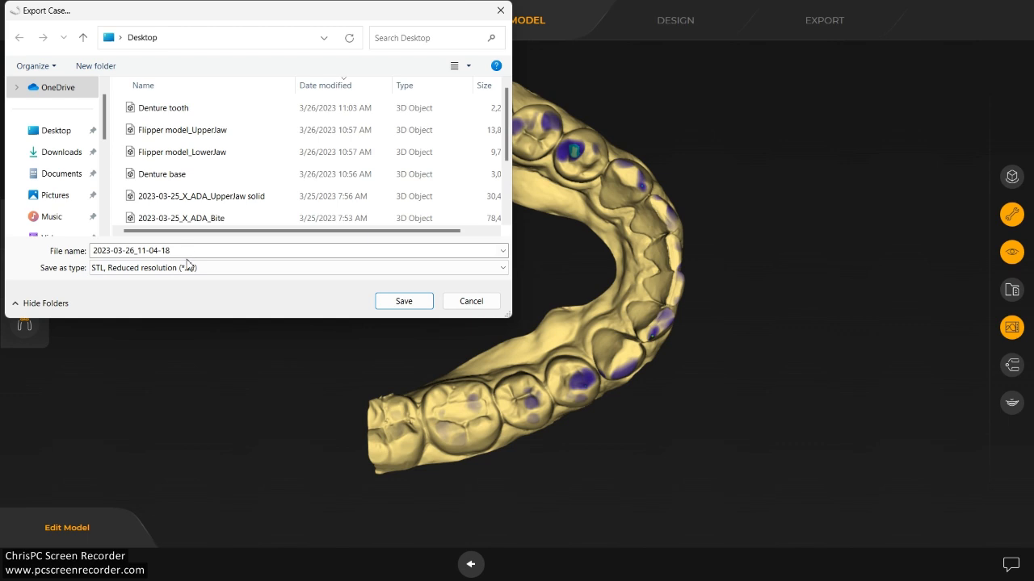
Name the export Flipper model_Solid, based on the existing flipper model file name, and save it.
click(172, 130)
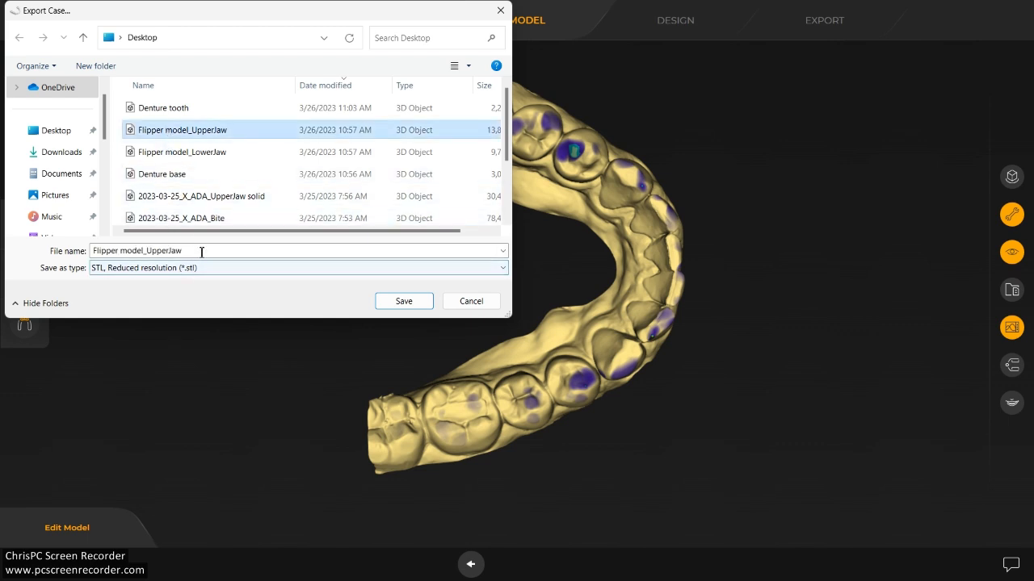
click(183, 252)
click(186, 253)
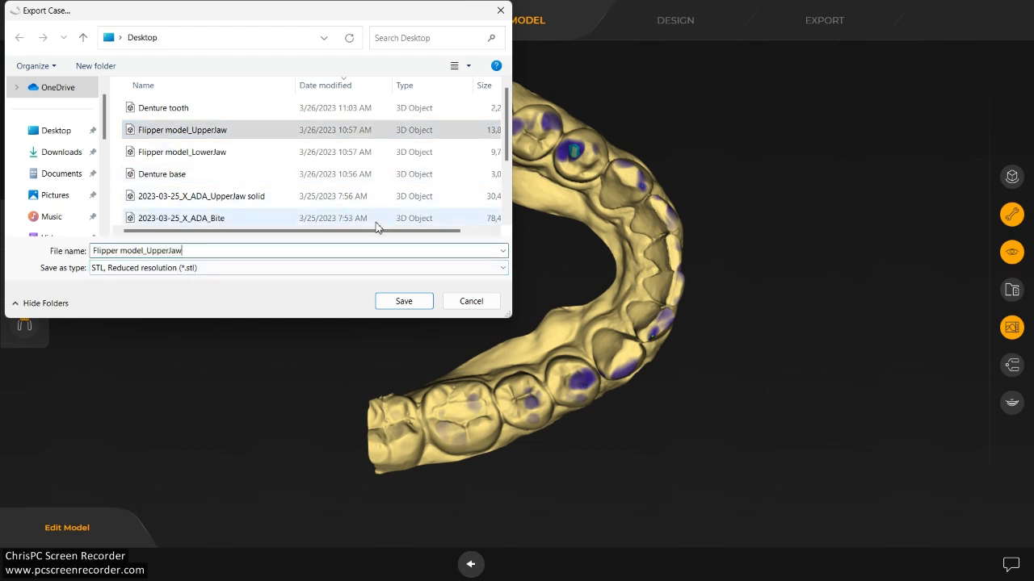
key(BackSpace)
key(BackSpace)
key(BackSpace)
key(BackSpace)
key(BackSpace)
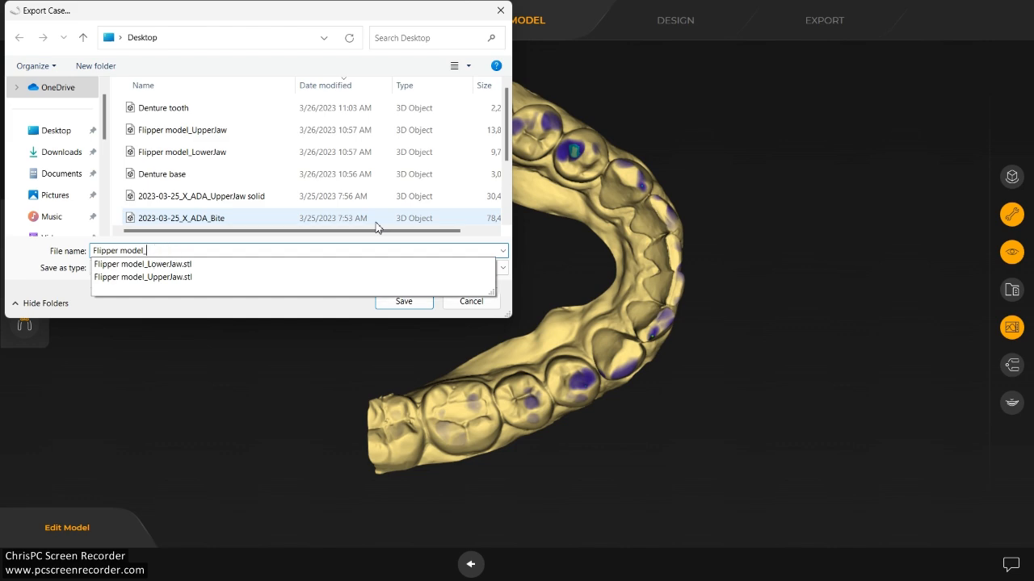
text(So)
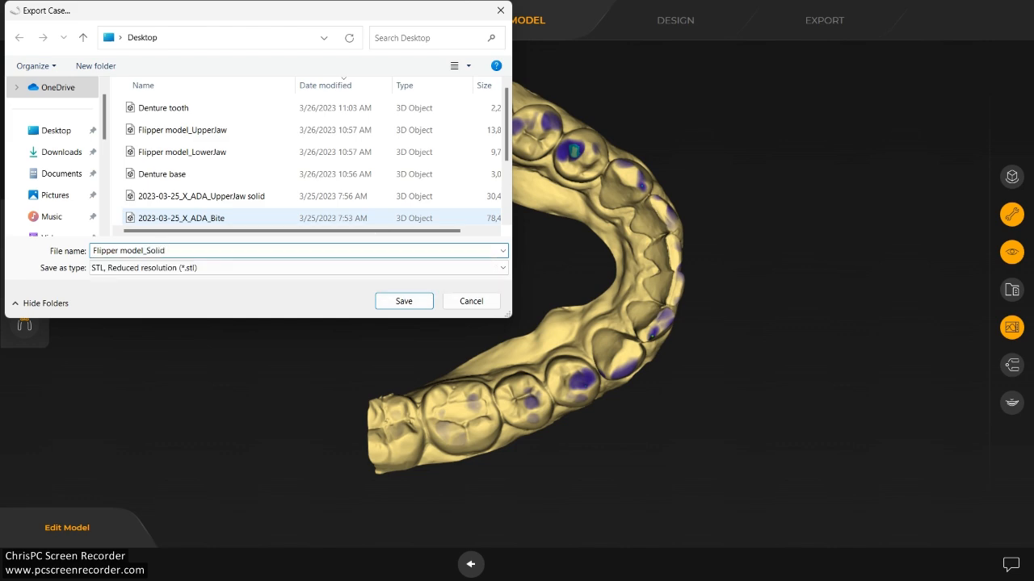
text(lid)
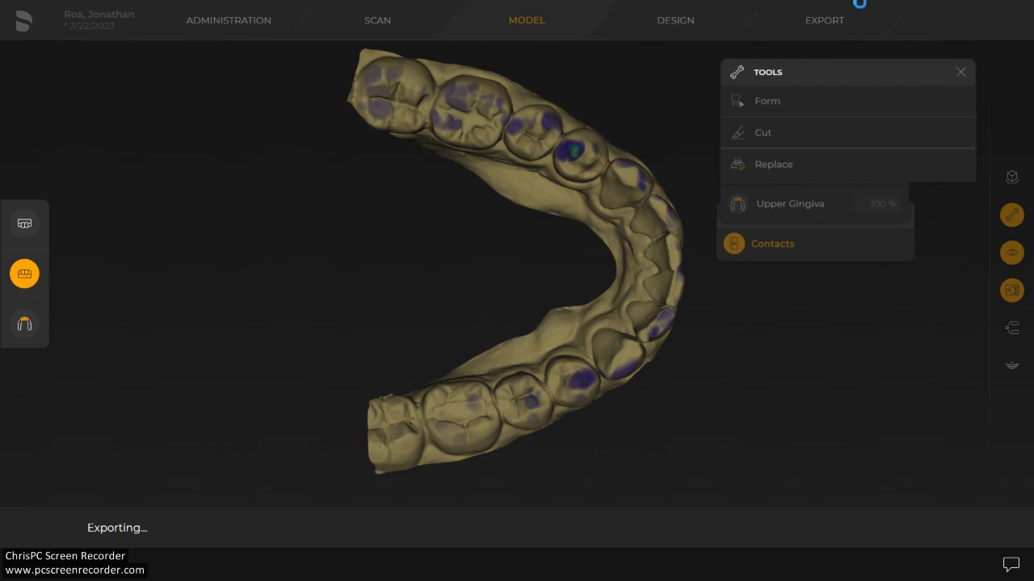
Switch to Meshmixer and import the Flipper model_Solid_UpperJaw file from the Desktop.
click(935, 19)
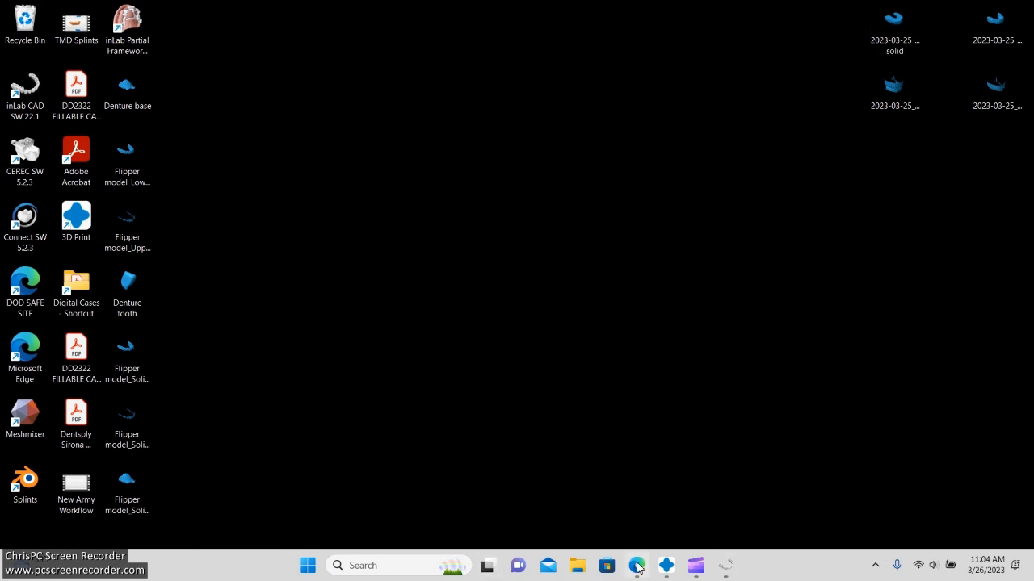
double_click(32, 408)
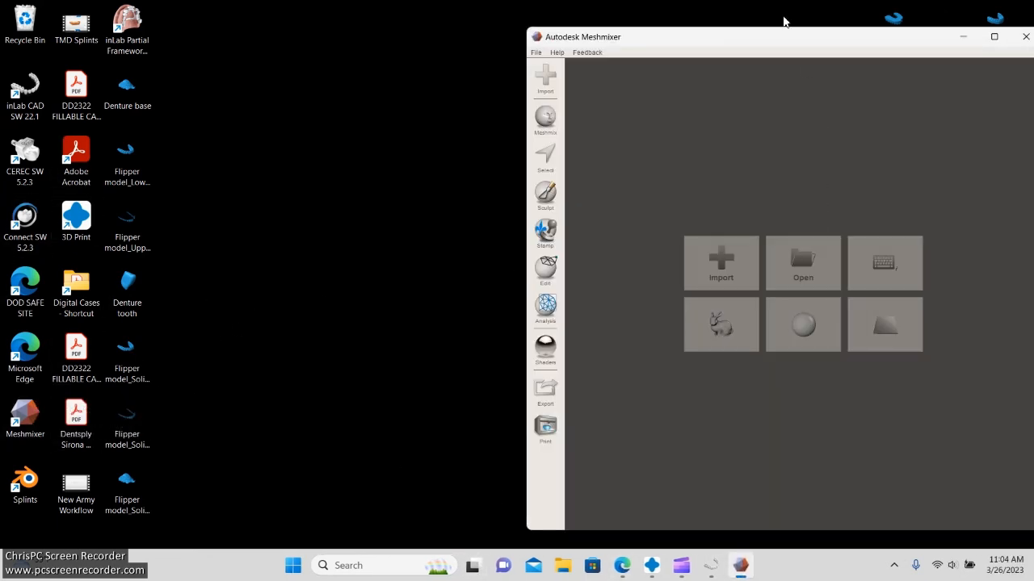
drag(773, 30, 569, 54)
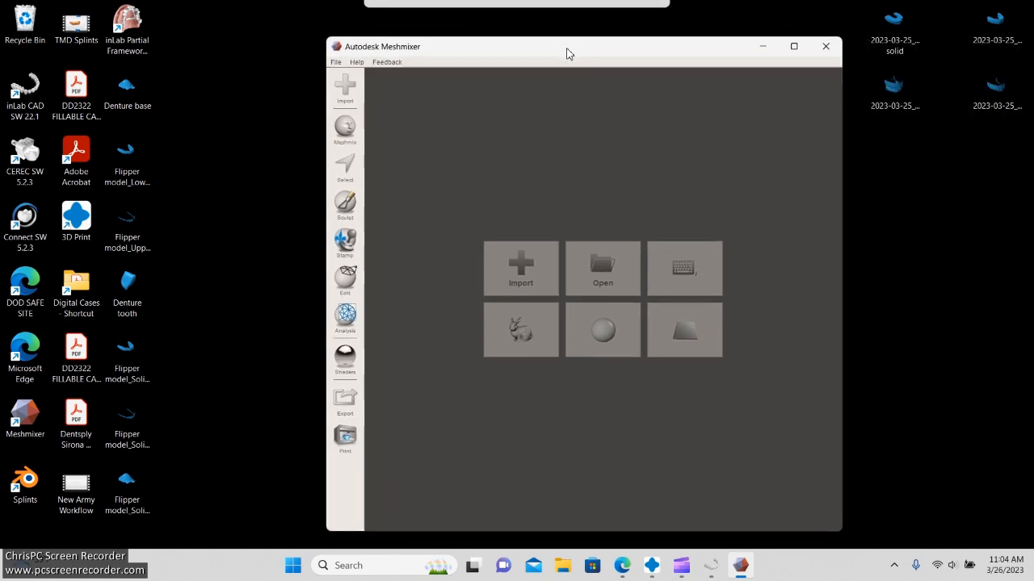
click(133, 477)
click(148, 422)
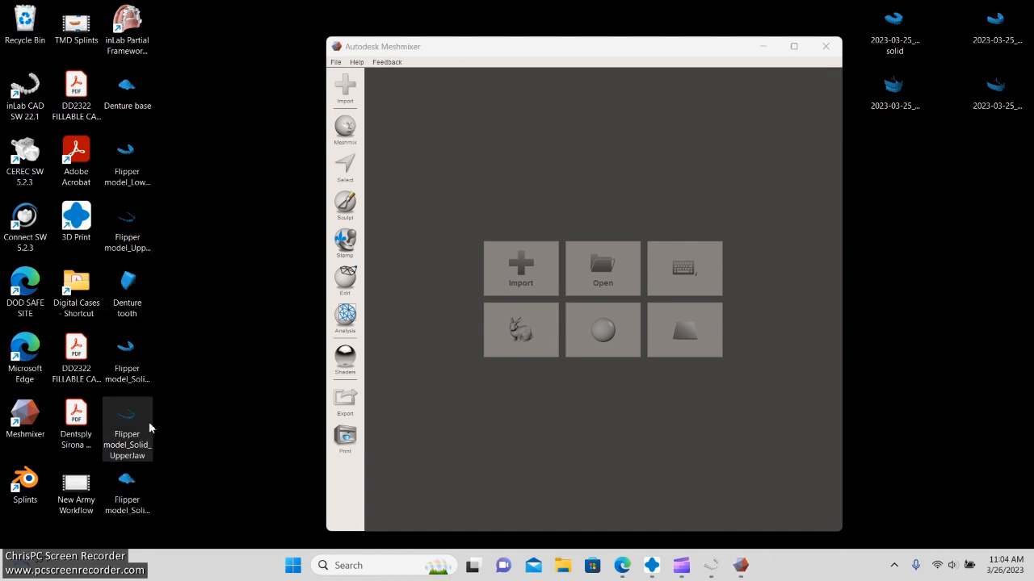
drag(139, 416, 559, 158)
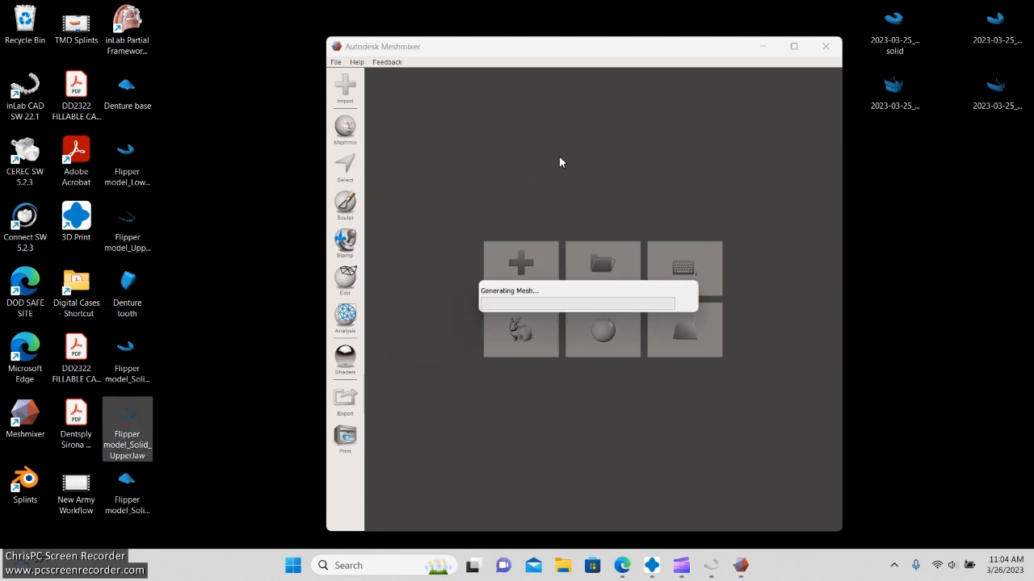
Maximize the Meshmixer window and split the imported upper jaw model with Separate Shells.
click(794, 46)
right_drag(674, 336, 635, 338)
scroll(638, 347, up, 3)
scroll(643, 366, up, 2)
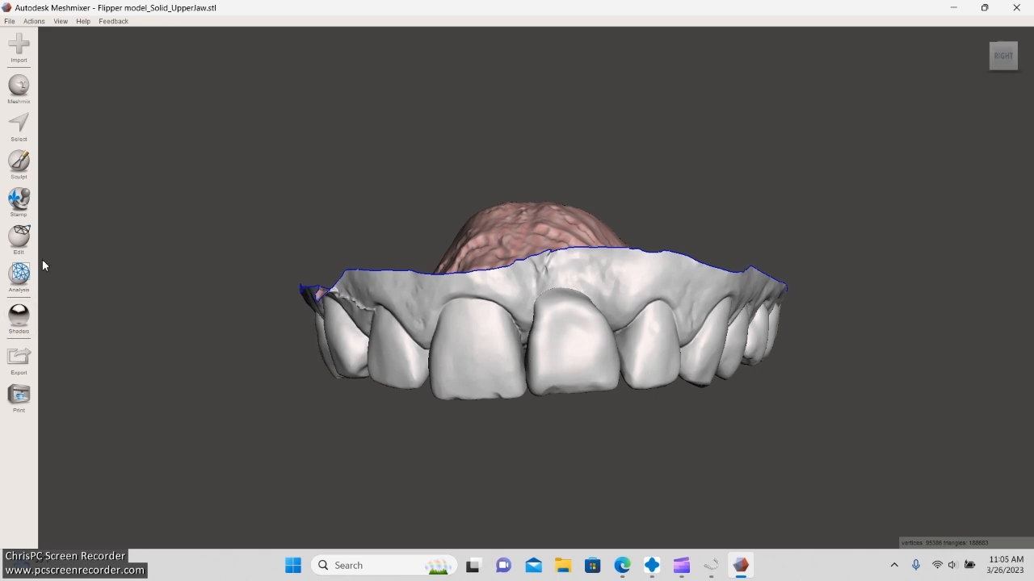
click(22, 235)
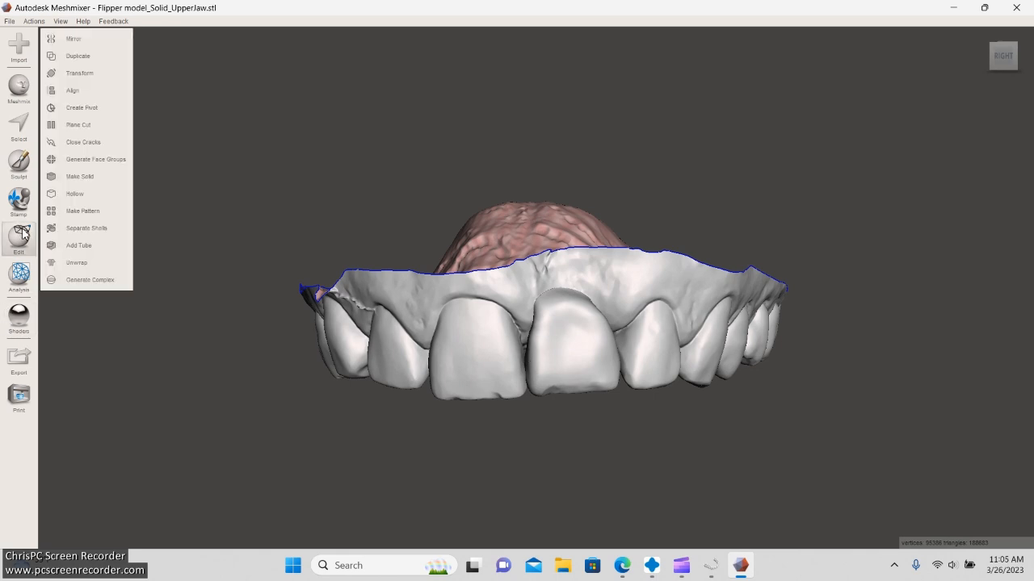
click(108, 226)
Compare the two separated upper jaw shells and delete both of them from the scene.
click(583, 347)
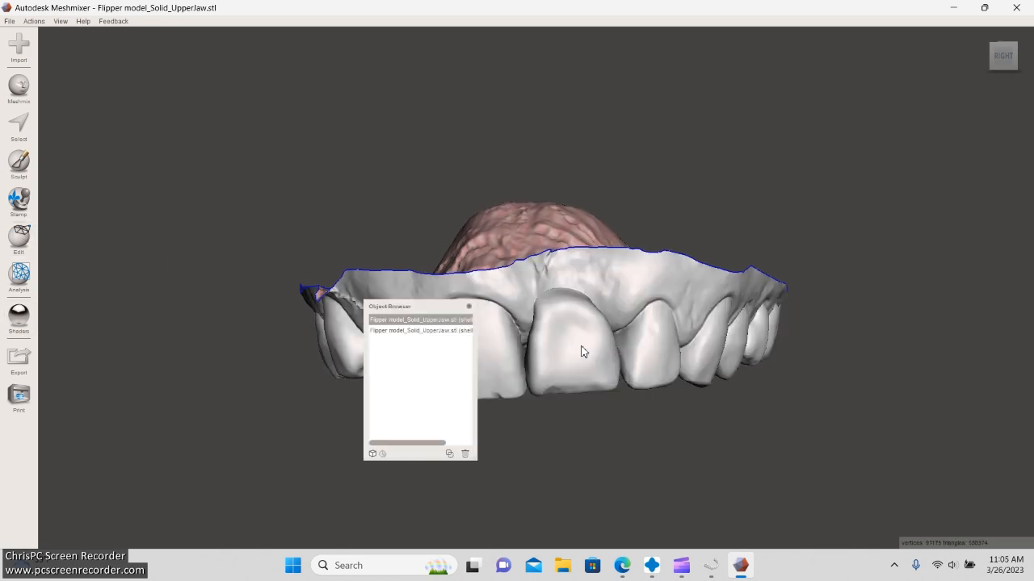
click(427, 332)
click(441, 321)
click(452, 331)
click(426, 321)
click(436, 331)
click(433, 321)
click(465, 455)
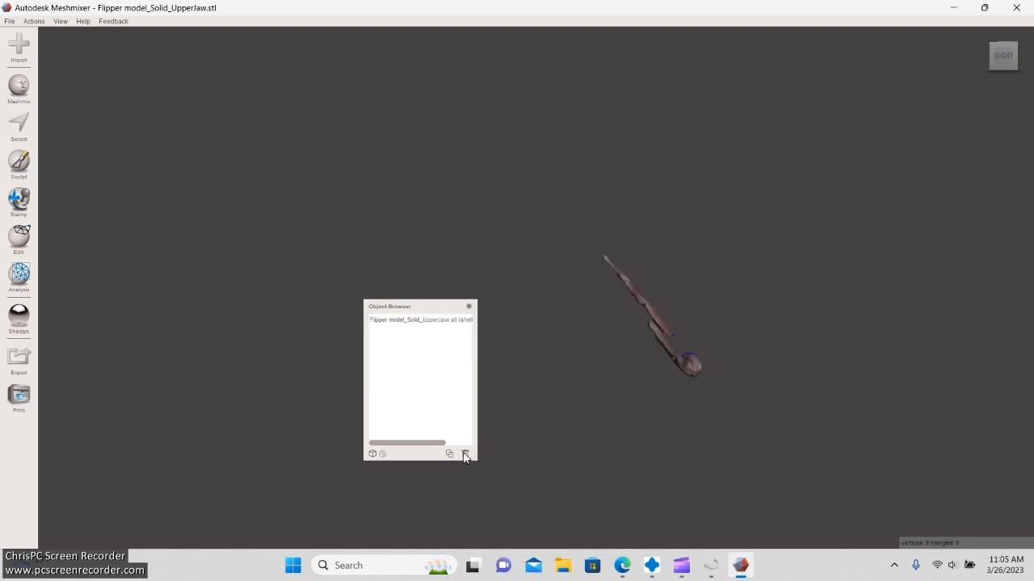
click(459, 321)
click(465, 455)
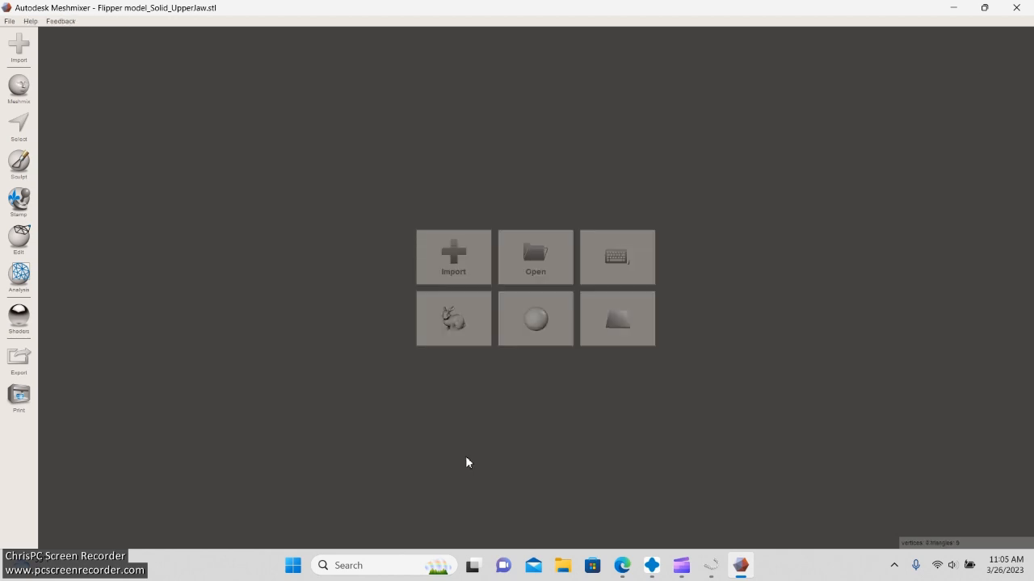
Restore the Meshmixer window to a smaller size and import Flipper model_Solid_UpperJaw from the Desktop again.
double_click(608, 11)
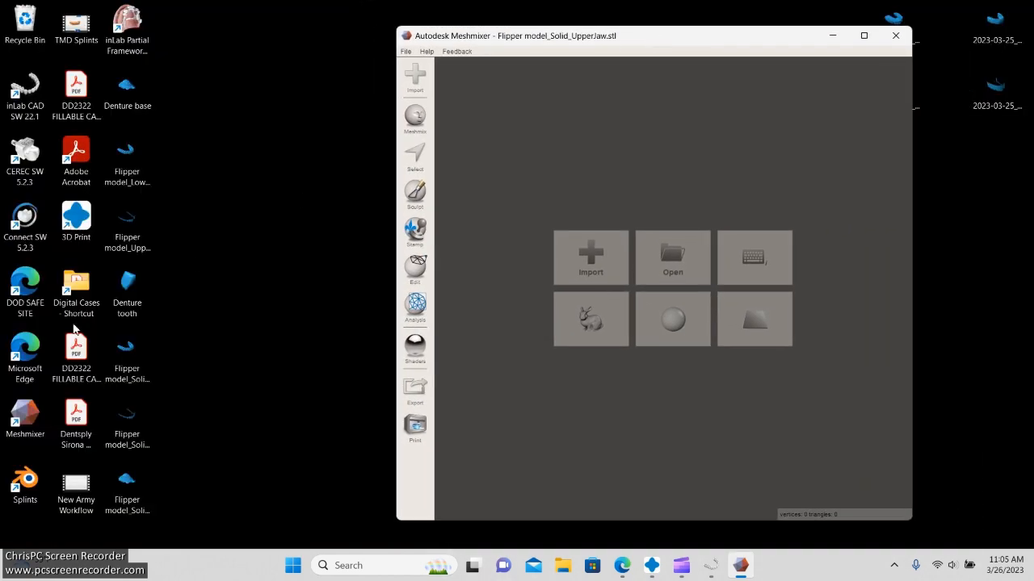
double_click(123, 426)
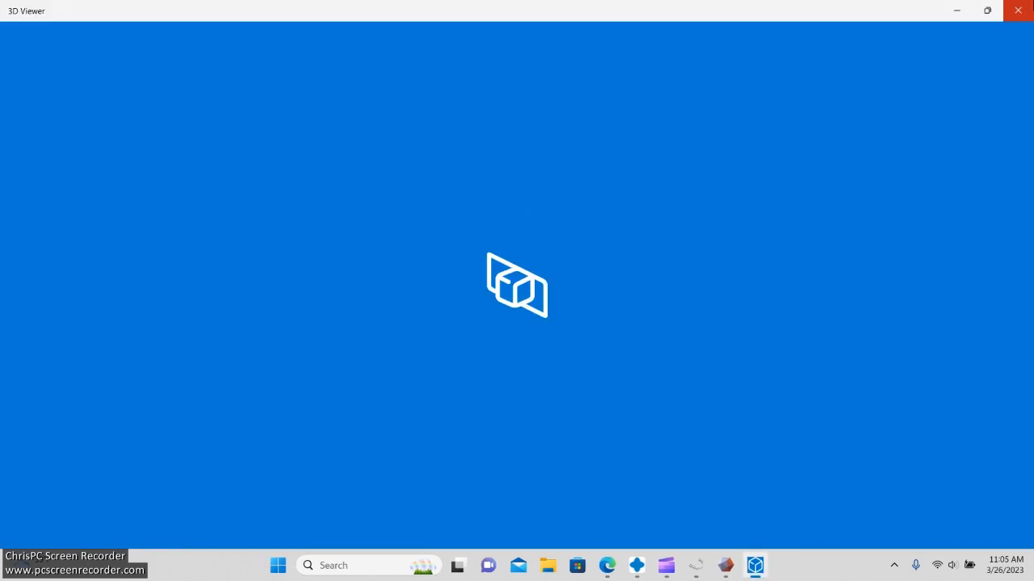
click(1017, 11)
drag(127, 424, 567, 179)
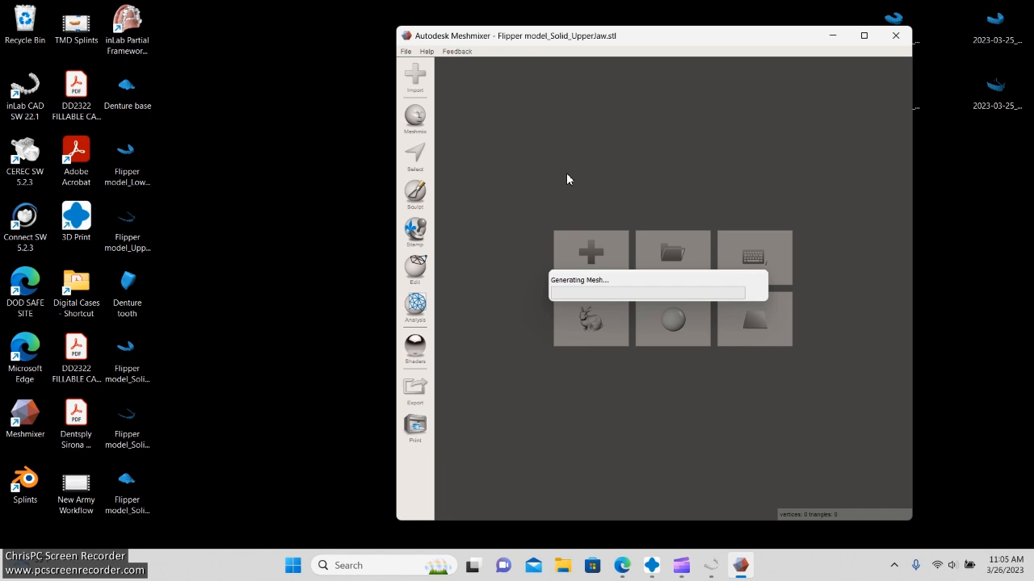
Append the Denture base and Denture tooth files from the Desktop to the upper jaw scene.
click(131, 286)
ctrl+click(118, 102)
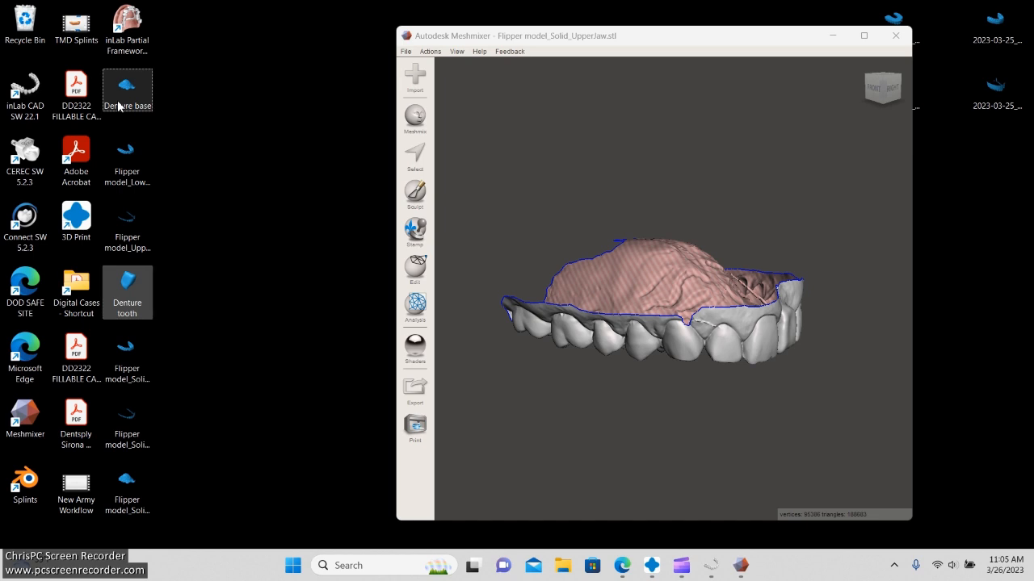
ctrl+click(119, 103)
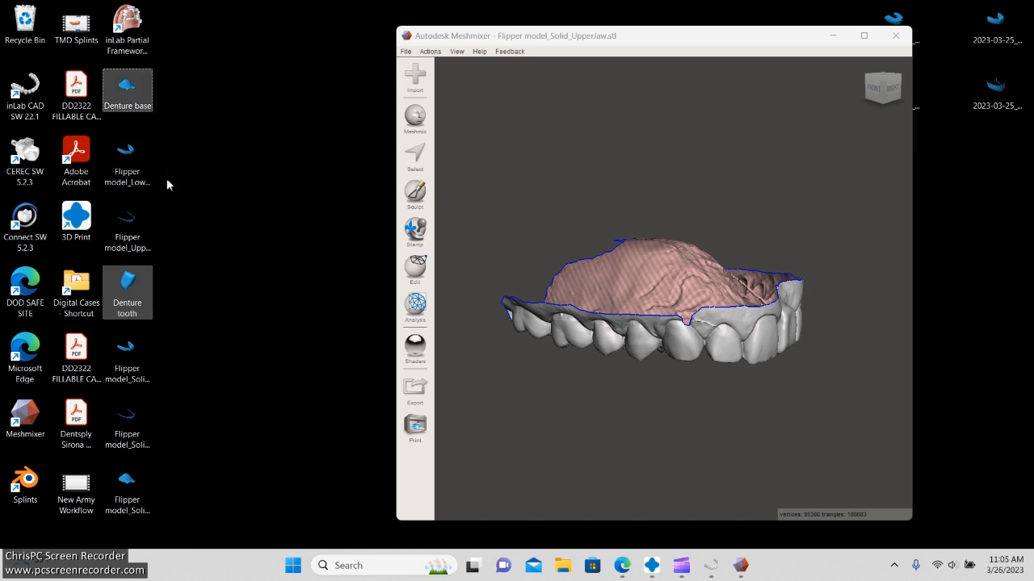
drag(127, 91, 582, 157)
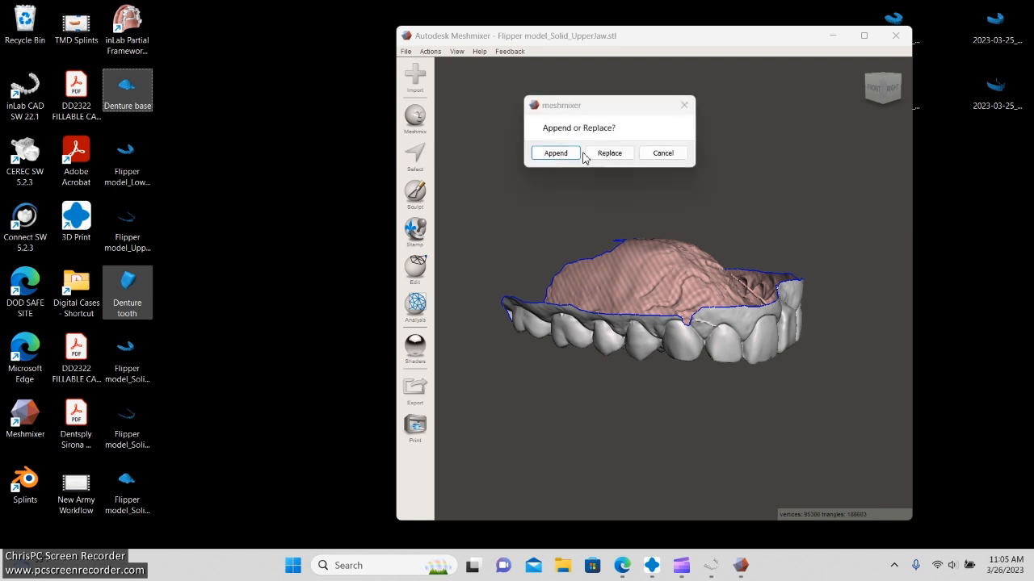
click(557, 154)
right_drag(676, 424, 569, 216)
scroll(684, 224, up, 3)
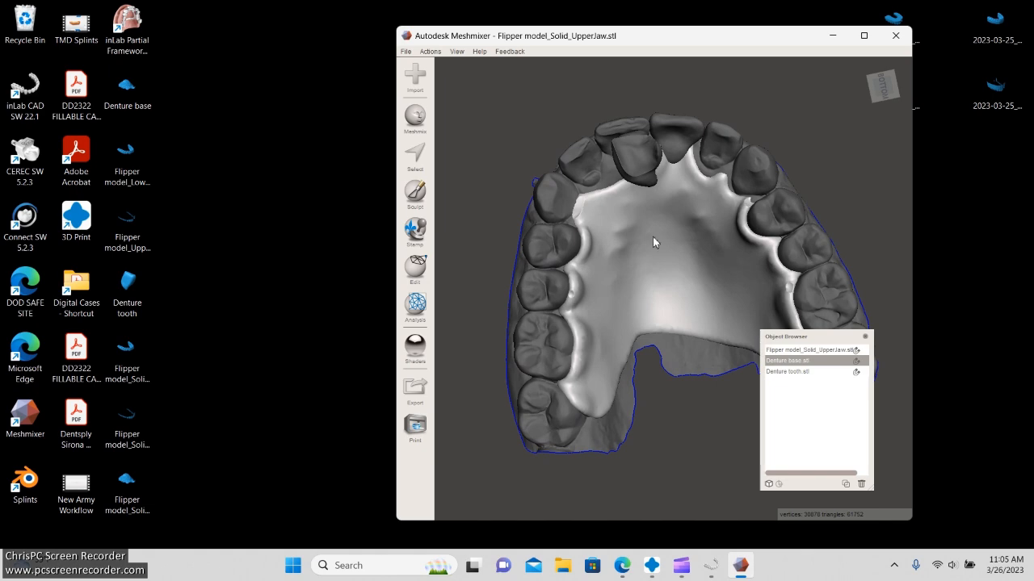
Select the denture tooth in a maximized window and use Transform to turn it and shift it about 7.8 mm in X and 1.5 mm in Z.
click(770, 170)
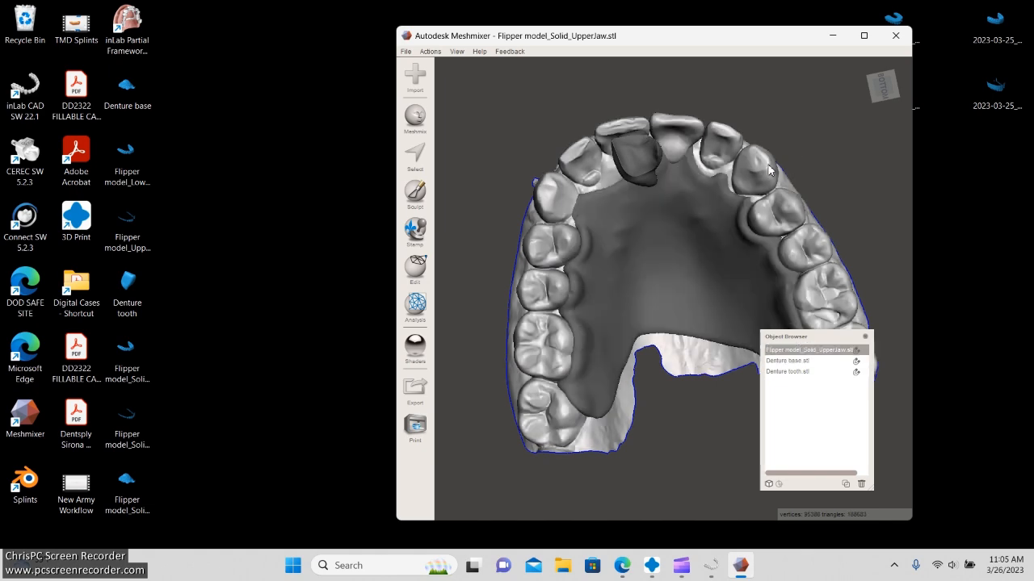
right_drag(676, 115, 630, 200)
scroll(574, 214, up, 5)
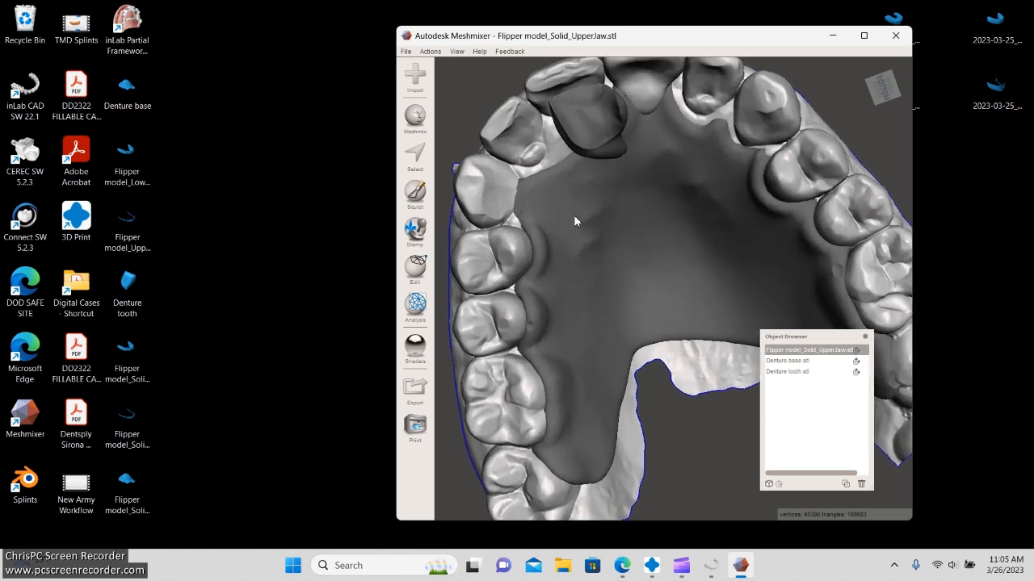
click(593, 127)
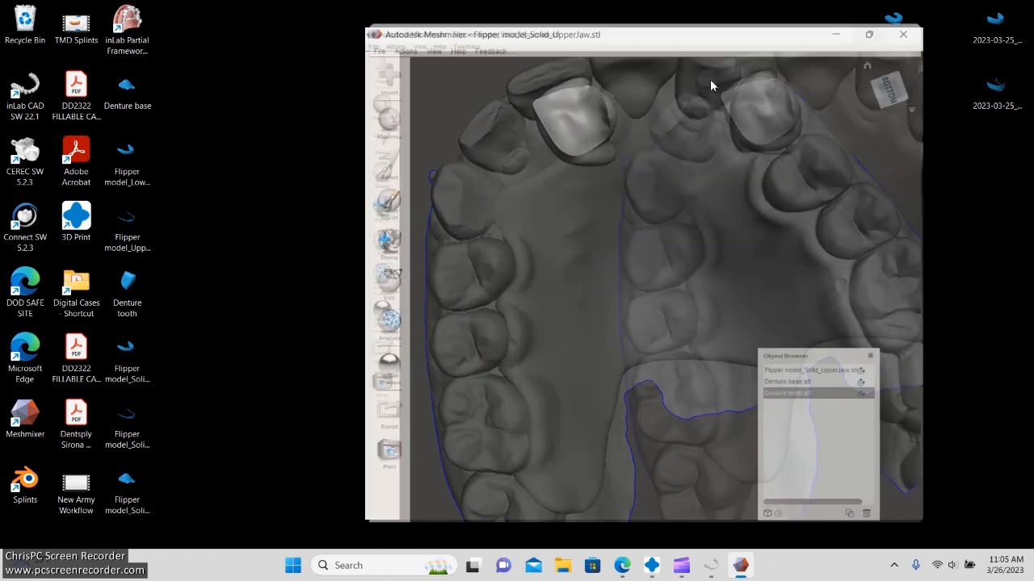
click(863, 35)
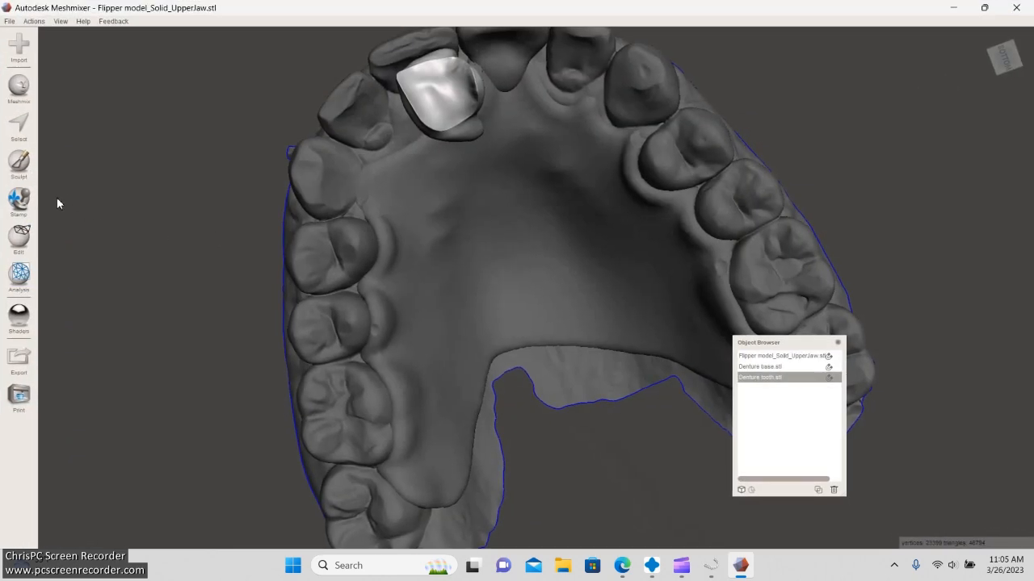
right_drag(128, 201, 152, 229)
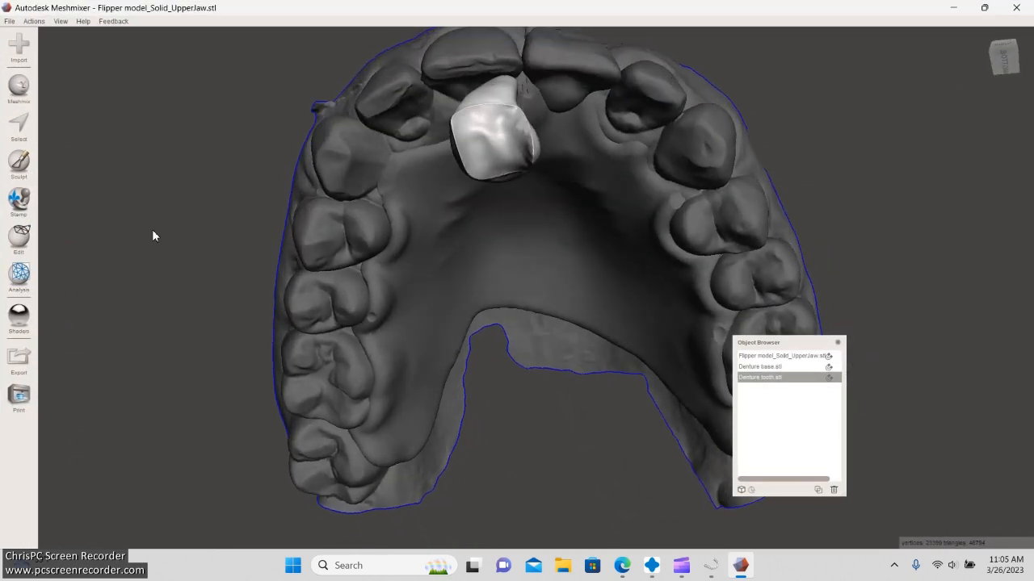
click(19, 236)
click(70, 73)
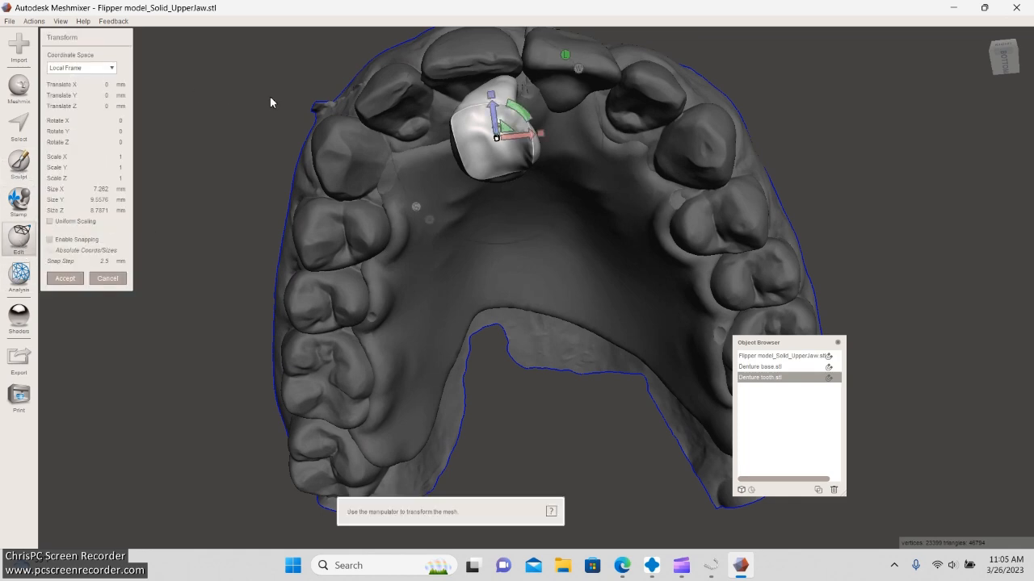
right_drag(509, 127, 524, 282)
right_drag(490, 369, 463, 326)
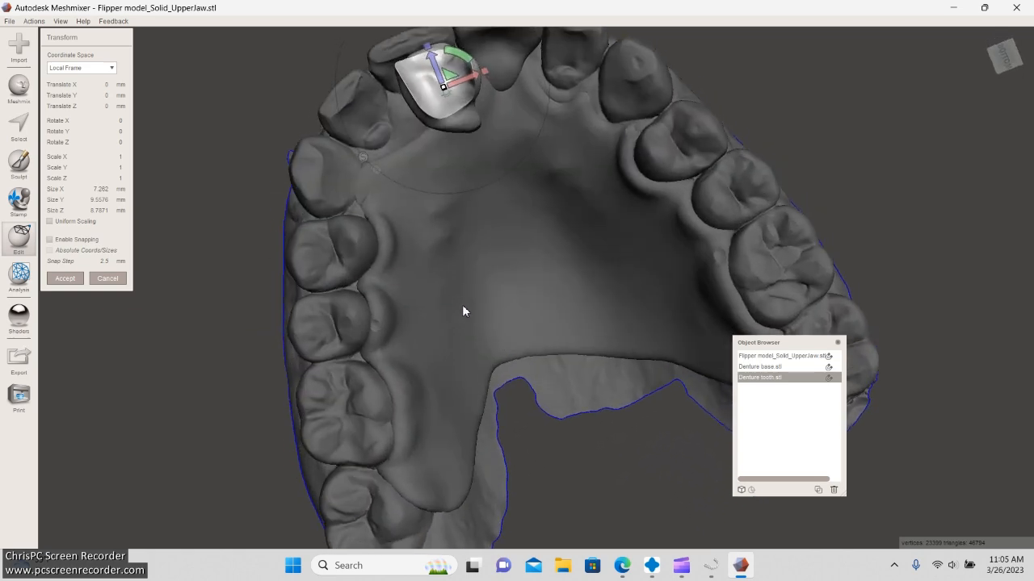
drag(467, 63, 494, 158)
drag(466, 87, 519, 64)
mouse_move(559, 182)
right_down()
mouse_move(570, 249)
mouse_move(549, 169)
right_up()
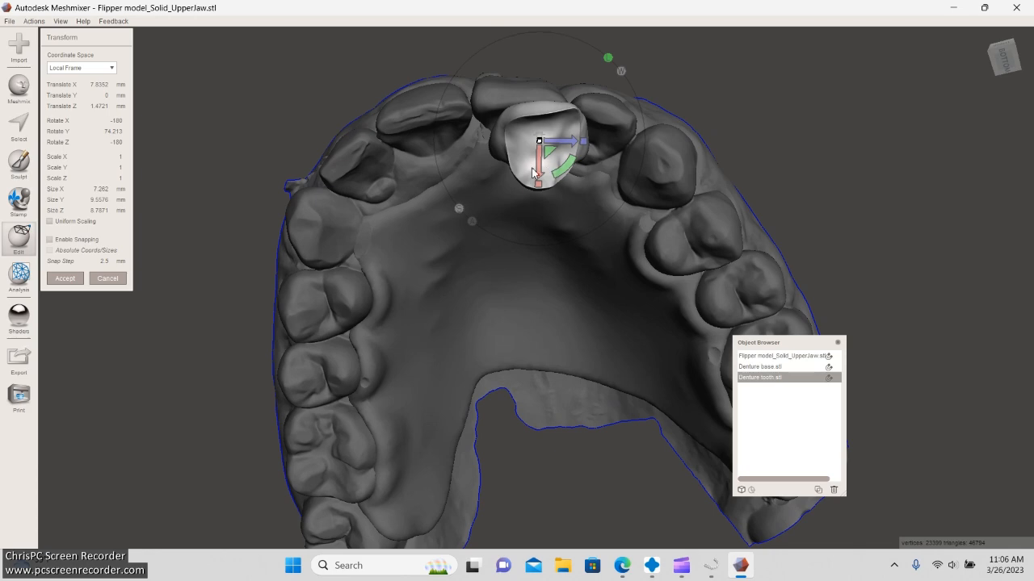
Move and tilt the denture tooth toward the gap, to about X 4.6, Y 5.7, Z -0.4 mm with Z rotation about -154.3°.
right_drag(606, 244, 390, 412)
drag(391, 411, 250, 489)
right_drag(251, 489, 385, 342)
drag(506, 97, 447, 189)
right_drag(447, 188, 454, 366)
drag(403, 355, 424, 397)
right_drag(543, 298, 403, 334)
drag(434, 341, 415, 286)
right_drag(468, 293, 438, 289)
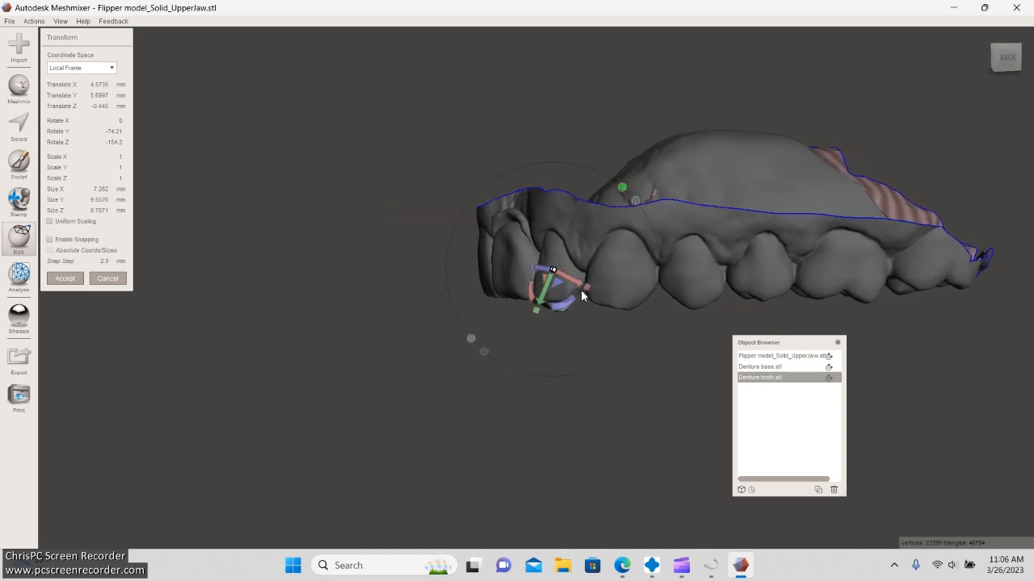
Shift and rotate the denture tooth into the gap, to about X 6.3, Y 6.0, Z 3.9 mm and rotations 20.8, -69.6, -134.6°.
drag(581, 289, 445, 322)
right_drag(370, 239, 644, 268)
scroll(578, 242, up, 5)
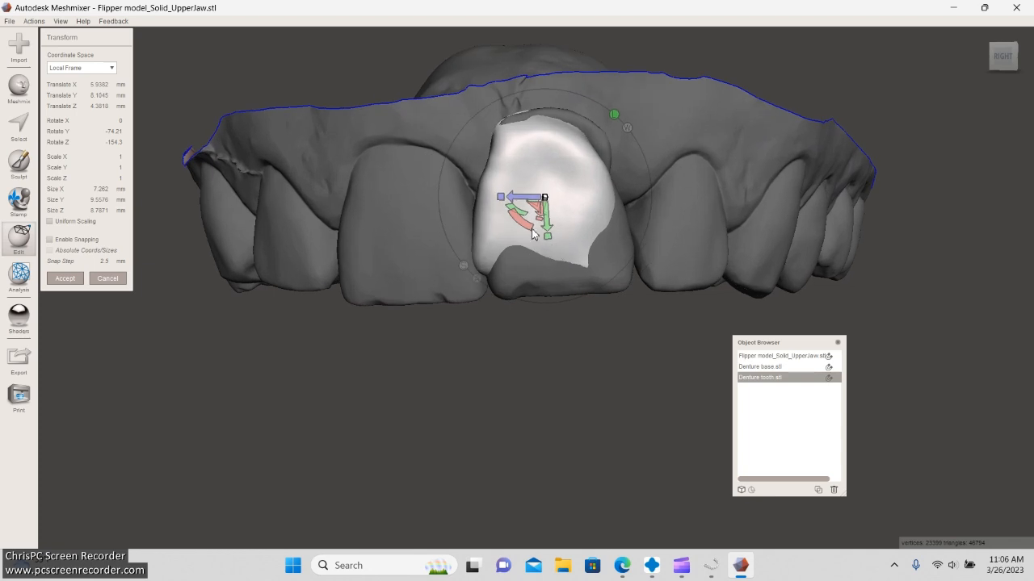
mouse_move(551, 226)
mouse_down()
mouse_move(511, 277)
mouse_move(485, 275)
mouse_move(507, 285)
mouse_move(533, 219)
mouse_up()
right_drag(565, 406, 548, 283)
drag(549, 284, 548, 300)
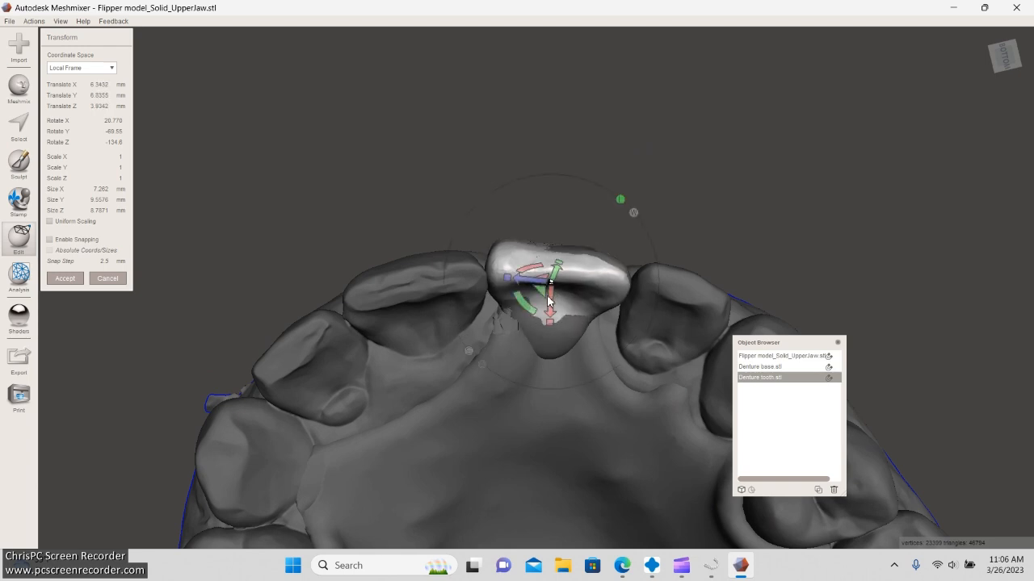
Switch the transform to World Frame and fine-tune the denture tooth's seat to about X 6.3, Y 6.9, Z 3.7 mm.
click(634, 213)
drag(581, 264, 578, 259)
right_drag(720, 286, 499, 312)
drag(505, 197, 506, 223)
right_drag(432, 251, 570, 261)
drag(552, 198, 554, 196)
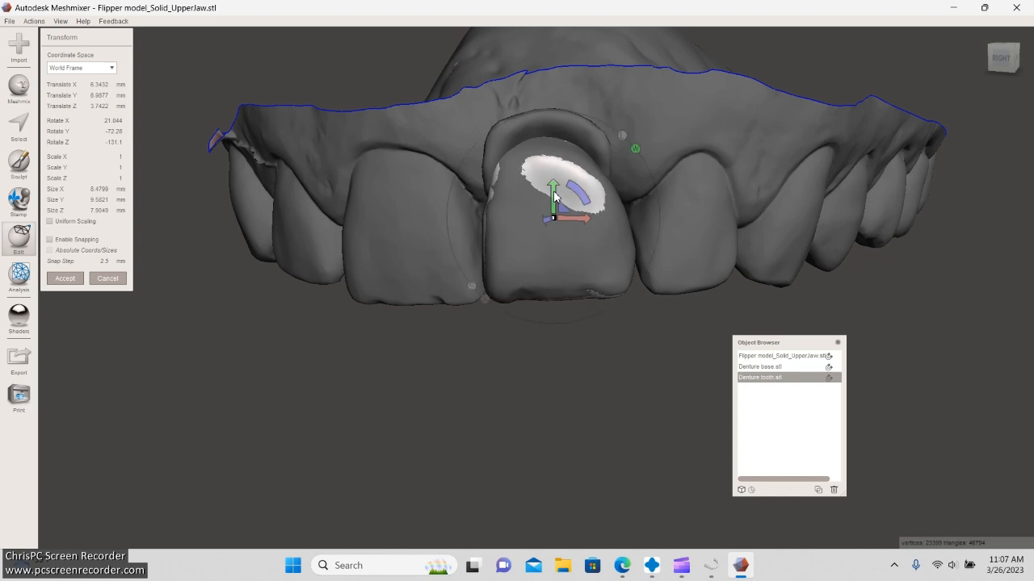
Delete the Flipper model_Solid_UpperJaw object, and combine the denture base and denture tooth into one object.
click(781, 357)
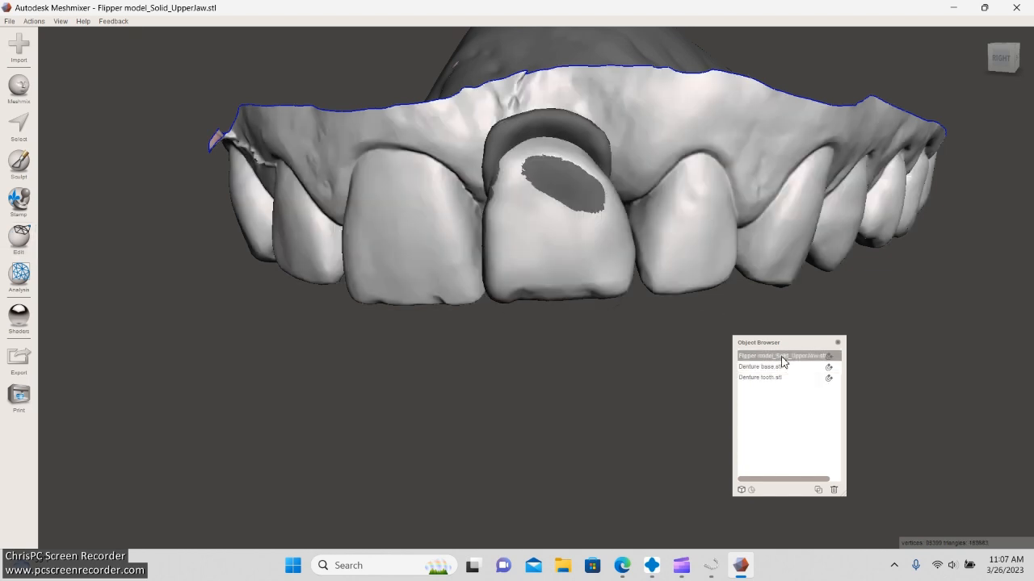
click(834, 490)
click(555, 257)
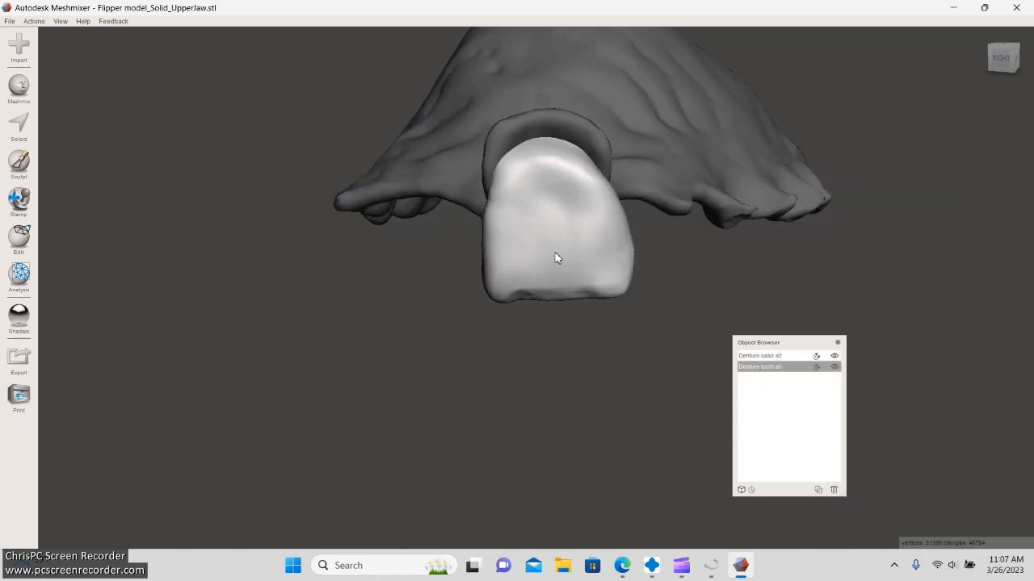
shift+click(780, 355)
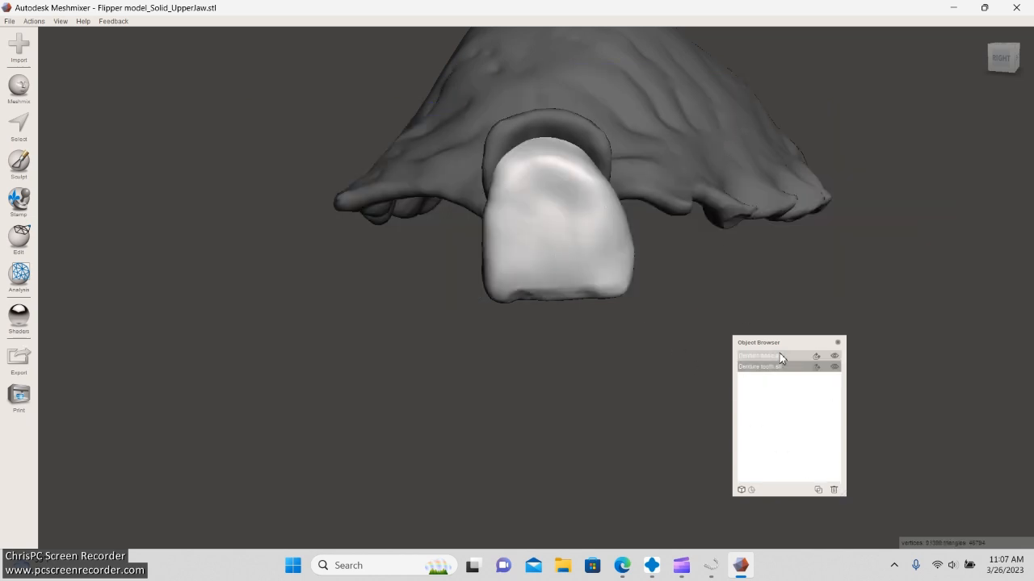
right_drag(728, 284, 716, 257)
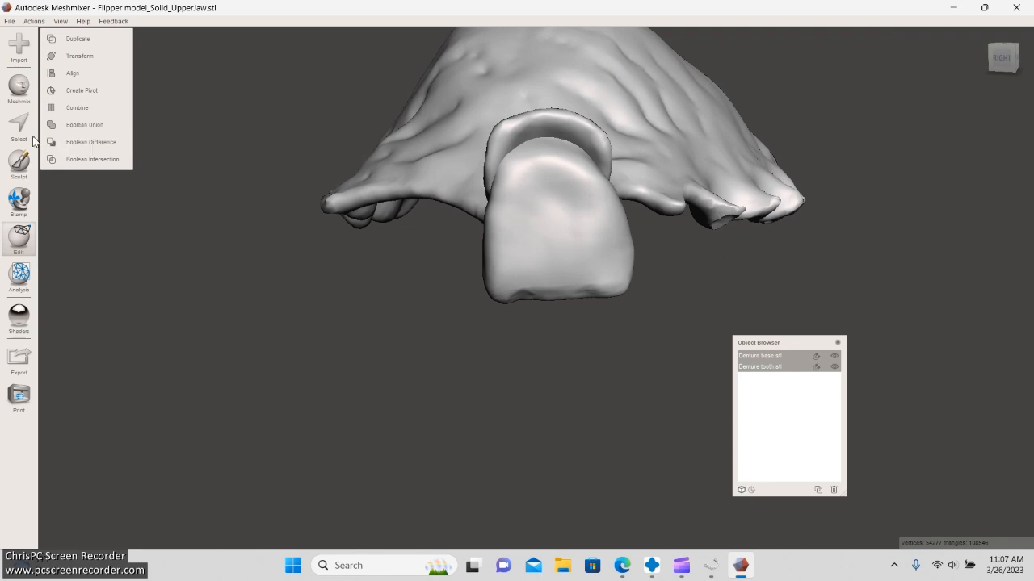
click(77, 107)
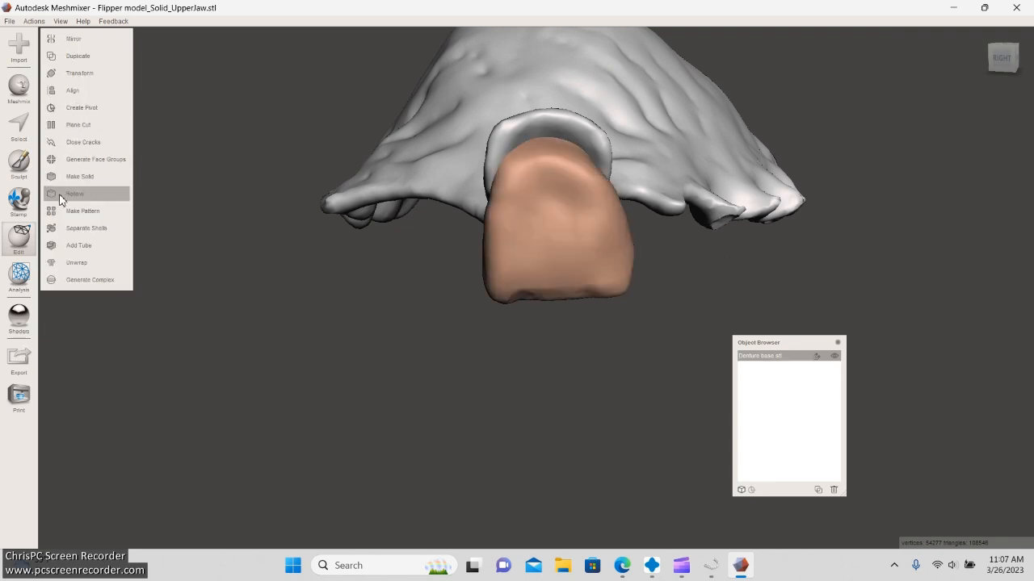
Make the combined denture solid with the Accurate type, Solid Accuracy 512 and Mesh Density 512, and accept the result.
click(101, 178)
click(112, 68)
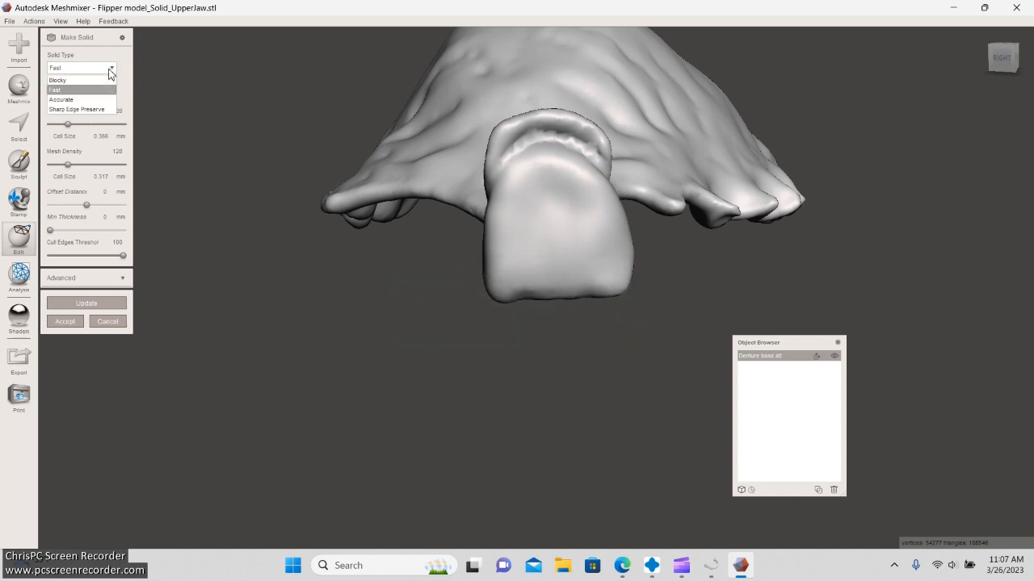
click(88, 100)
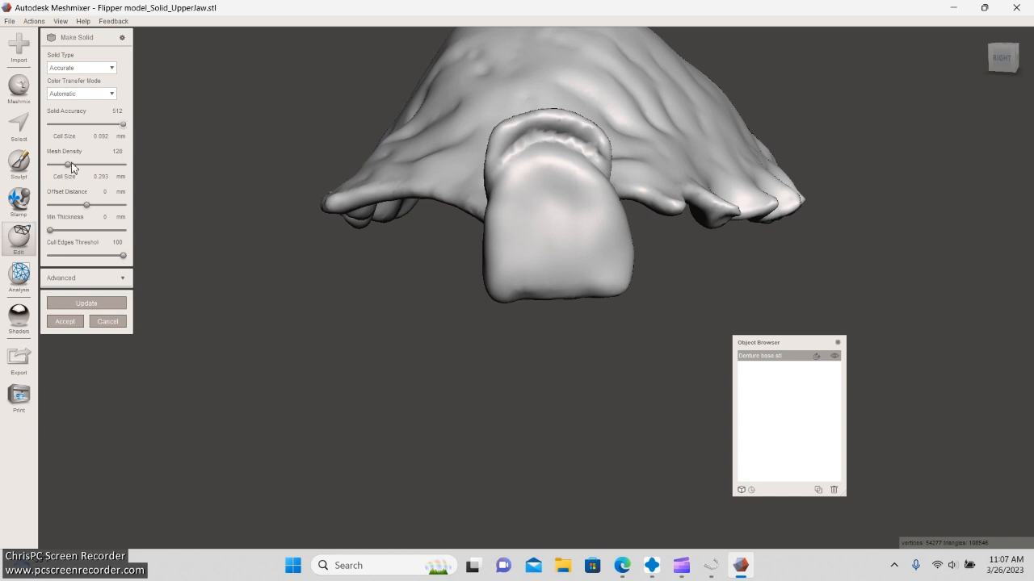
drag(73, 164, 143, 163)
click(96, 304)
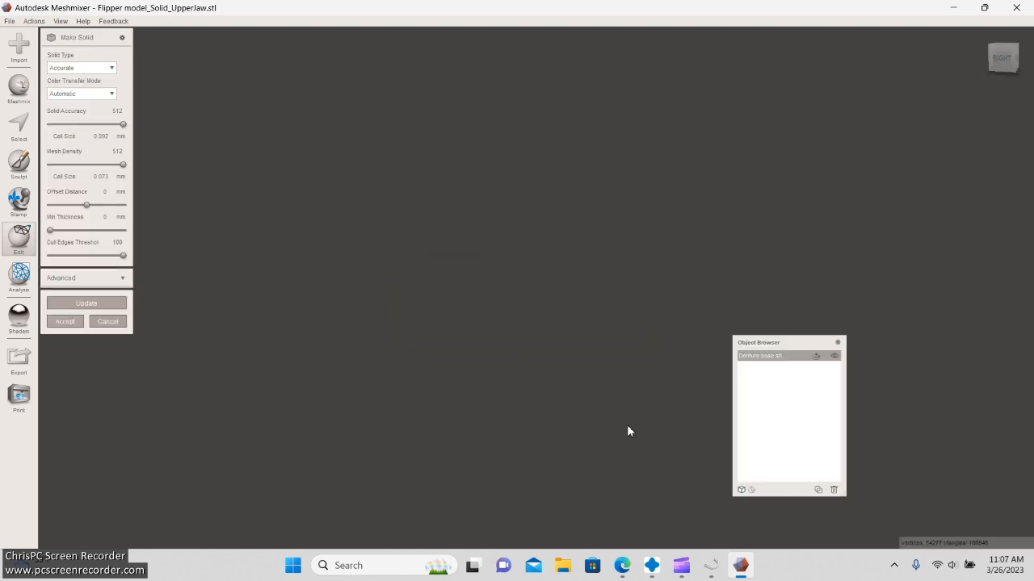
scroll(548, 245, down, 3)
right_drag(632, 258, 725, 263)
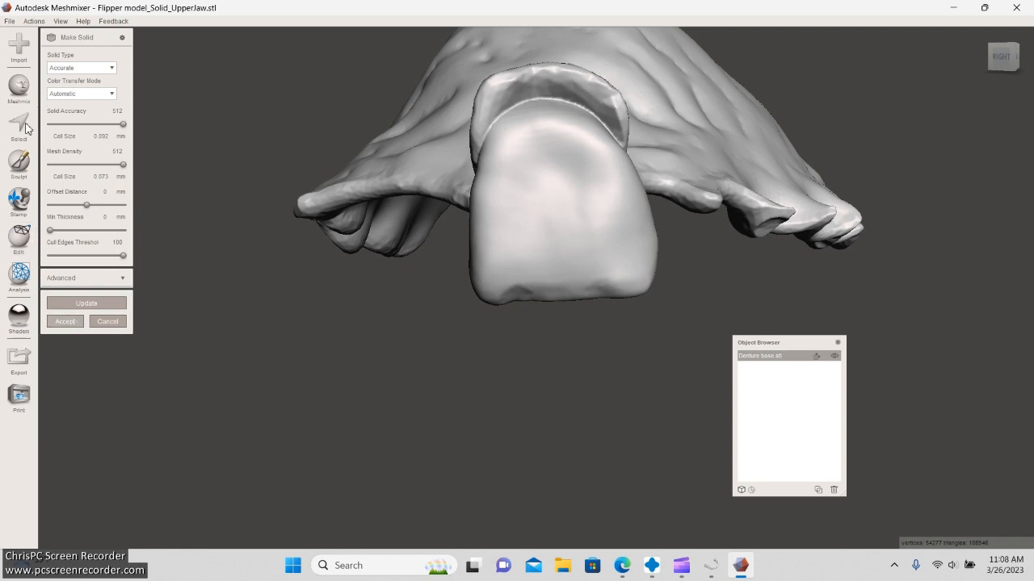
click(65, 321)
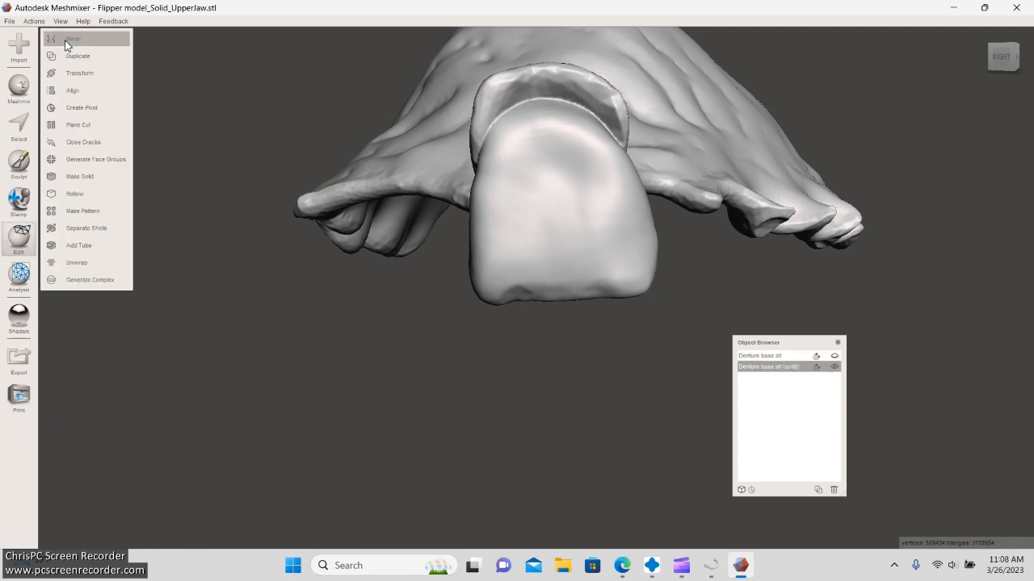
Smooth the junction between tooth and base on both sides with the ShrinkSmooth sculpt brush at strength 75 and size 36.
click(19, 162)
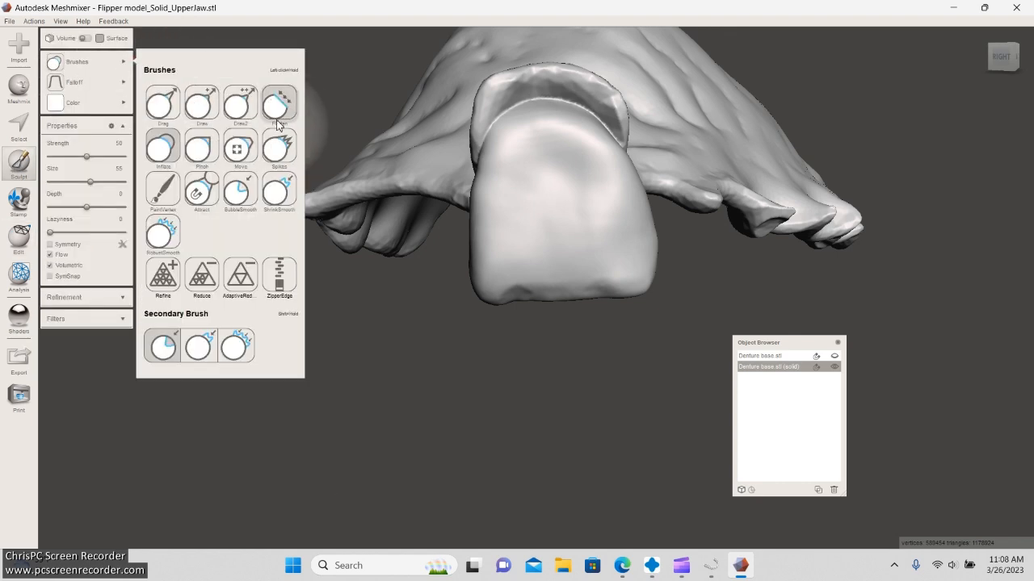
click(277, 193)
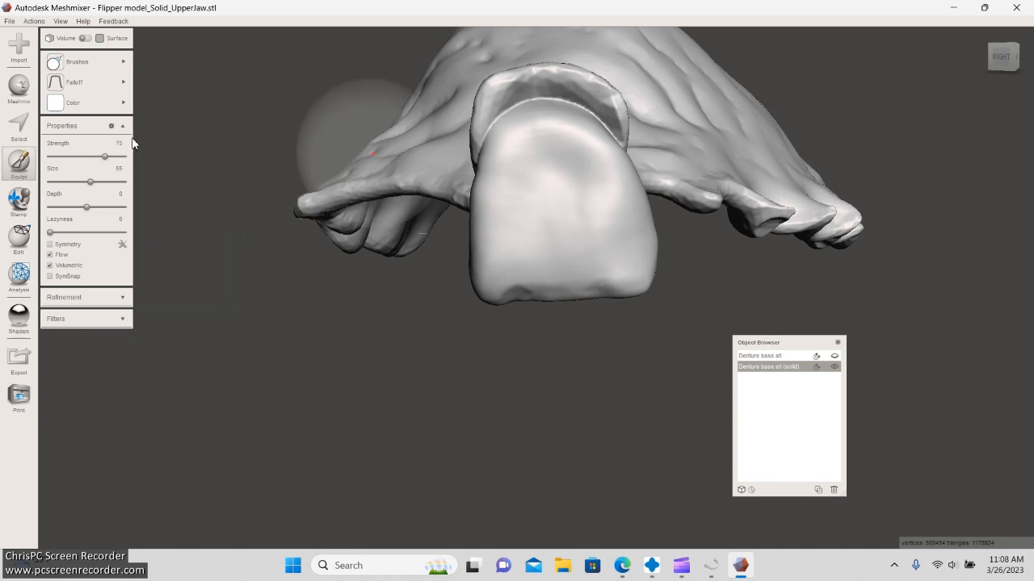
drag(90, 184, 76, 183)
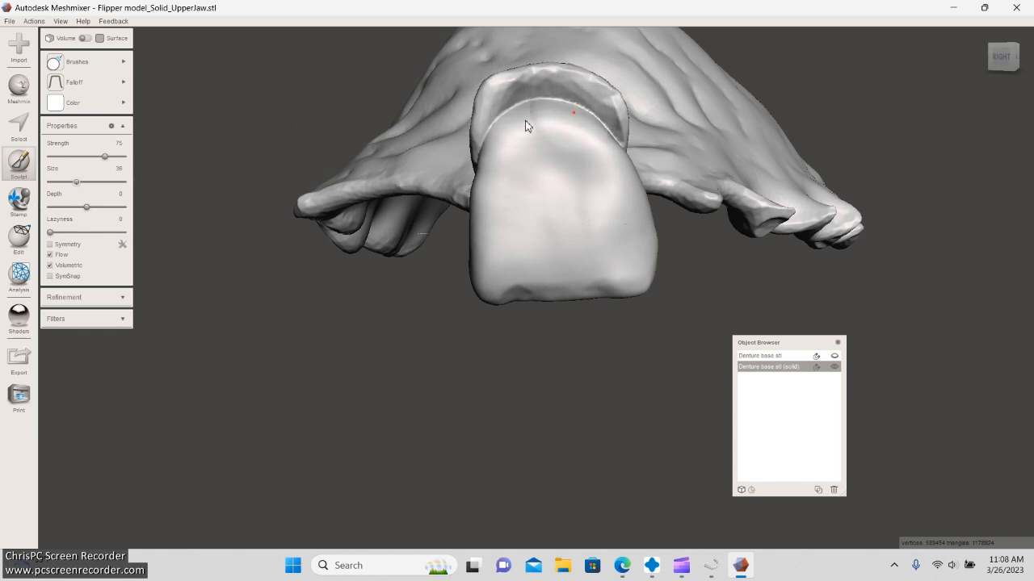
mouse_move(512, 119)
mouse_down()
mouse_move(583, 104)
mouse_move(618, 135)
mouse_move(530, 88)
mouse_move(477, 97)
mouse_move(611, 99)
mouse_move(623, 109)
mouse_move(512, 145)
mouse_move(475, 108)
mouse_move(489, 88)
mouse_up()
scroll(601, 382, down, 3)
mouse_move(601, 383)
right_down()
mouse_move(536, 290)
mouse_move(405, 205)
mouse_move(287, 237)
mouse_move(307, 242)
right_up()
scroll(439, 252, up, 3)
mouse_move(647, 180)
mouse_down()
mouse_move(601, 190)
mouse_move(555, 127)
mouse_move(503, 158)
mouse_move(563, 131)
mouse_move(595, 208)
mouse_move(579, 183)
mouse_move(495, 136)
mouse_move(506, 154)
mouse_up()
scroll(549, 232, down, 5)
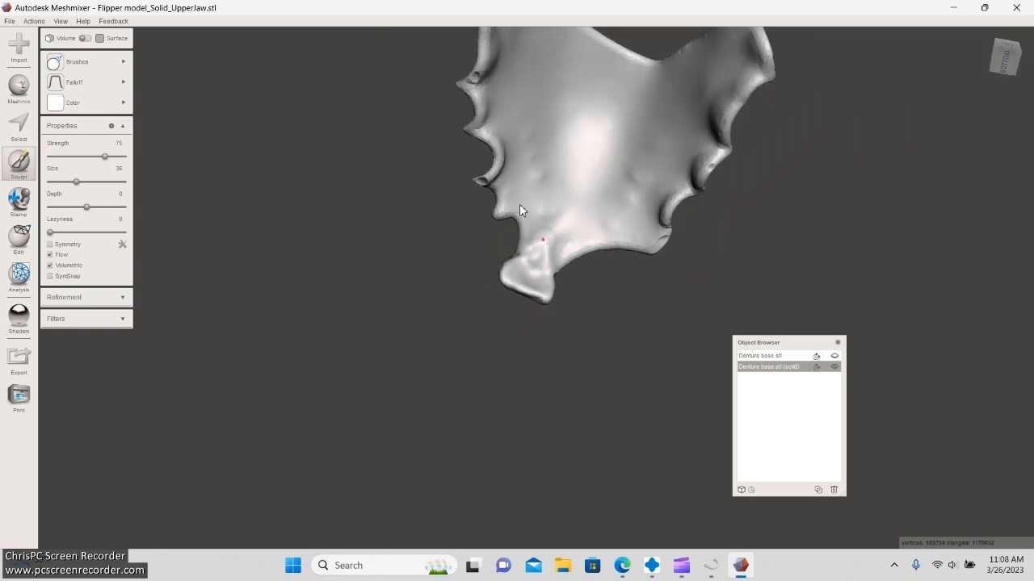
Smooth the scalloped margins of the denture base with the ShrinkSmooth brush.
right_drag(411, 171, 659, 127)
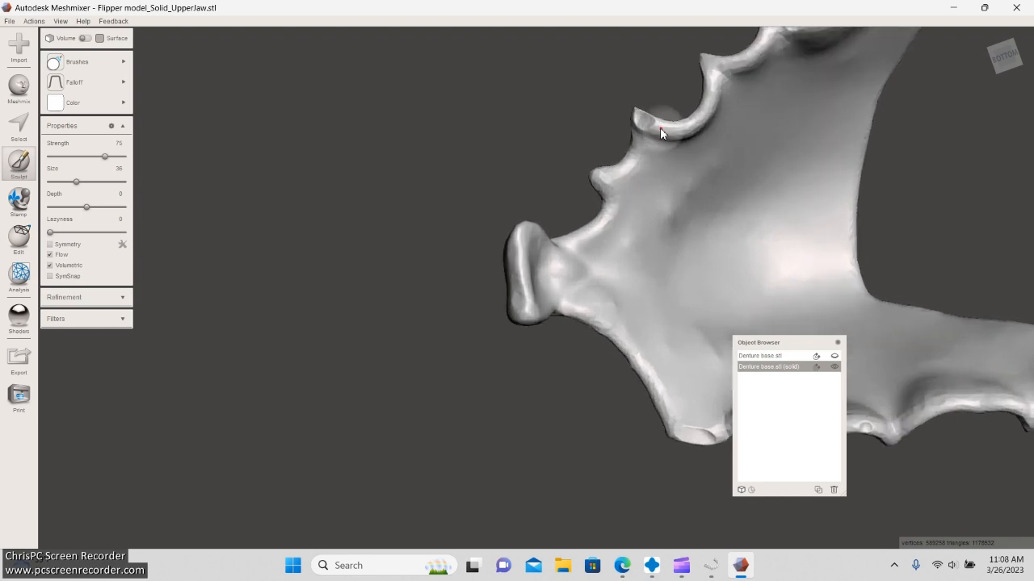
right_drag(736, 143, 559, 171)
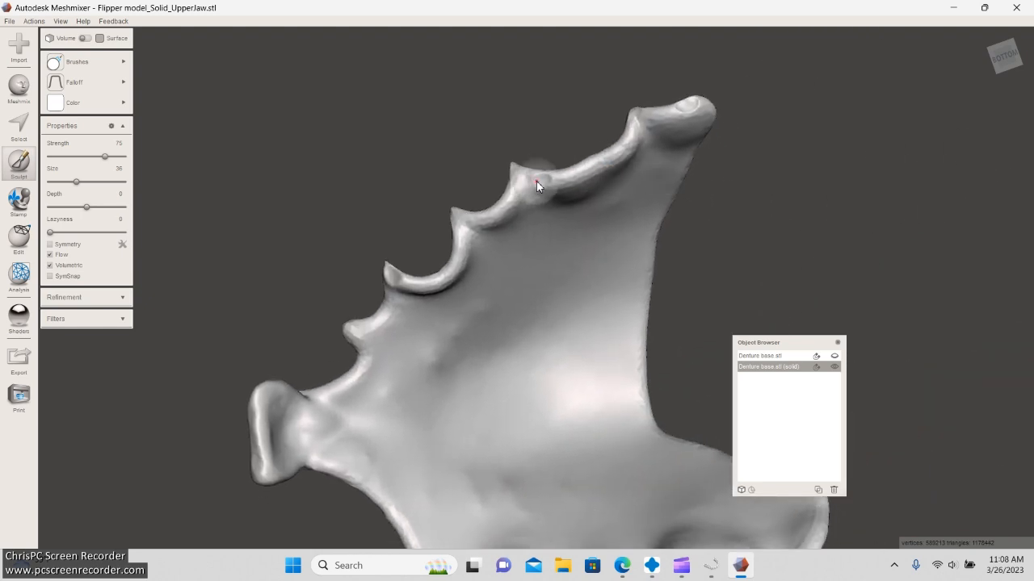
right_drag(663, 250, 790, 313)
right_drag(839, 272, 592, 305)
scroll(592, 305, up, 2)
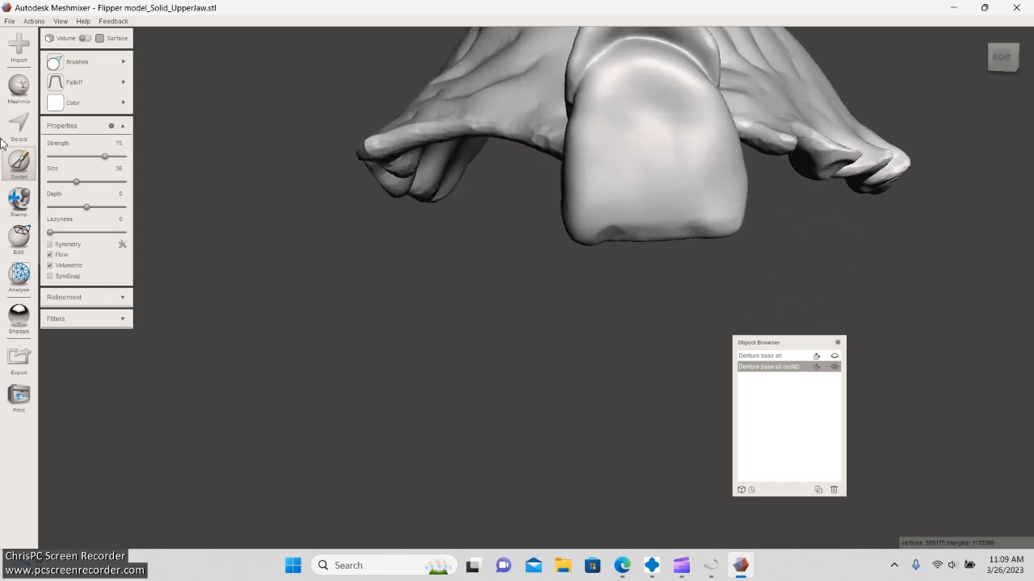
Export the solid denture to the Desktop as "final flipper" in STL Binary Format.
mouse_move(82, 84)
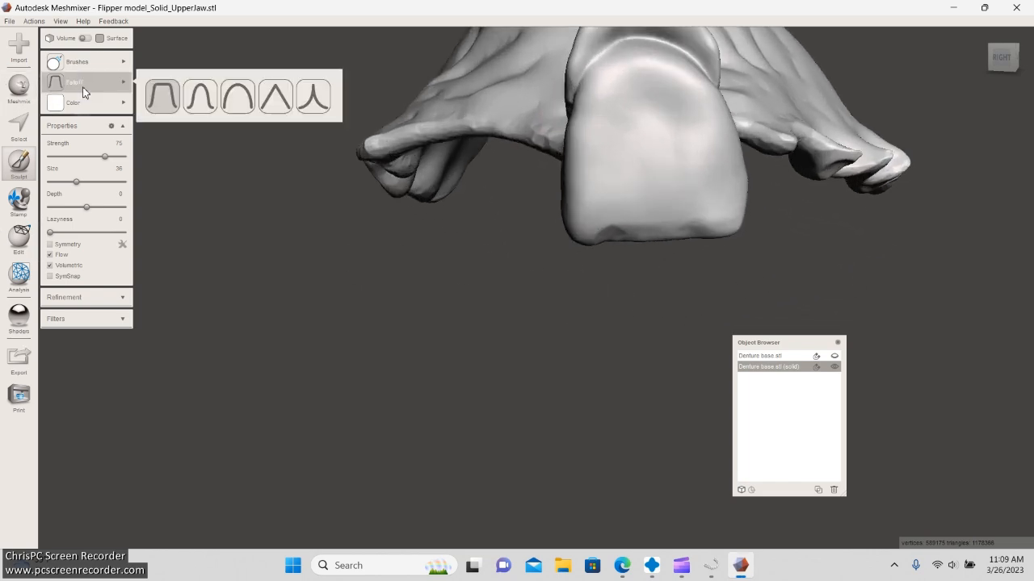
click(9, 21)
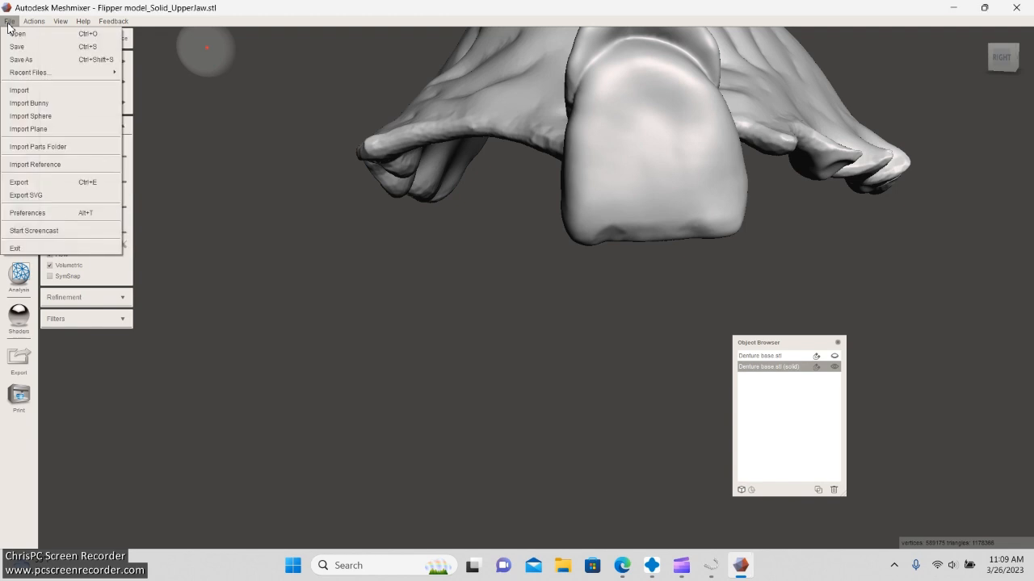
click(20, 181)
text(final flipper)
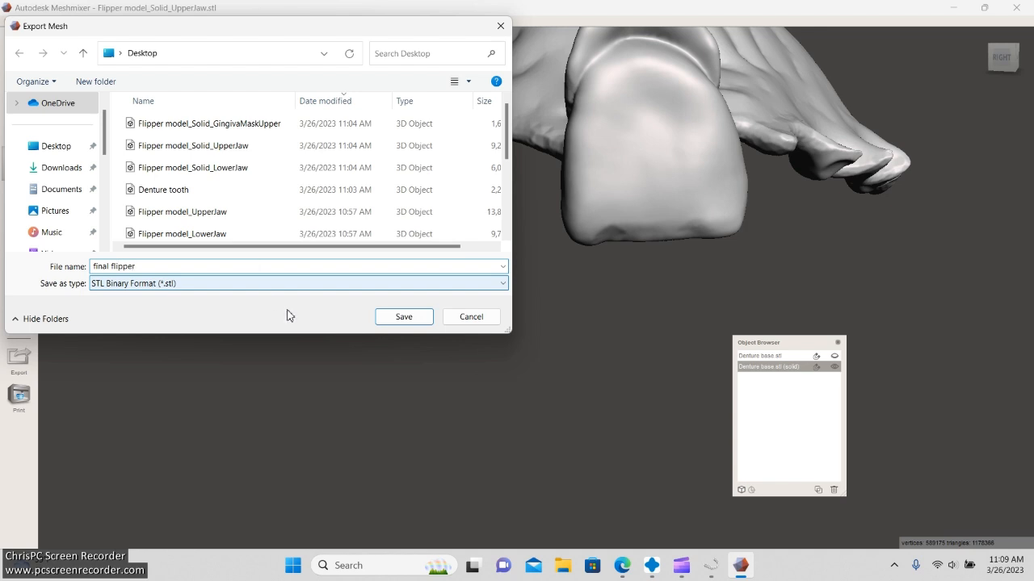
click(400, 316)
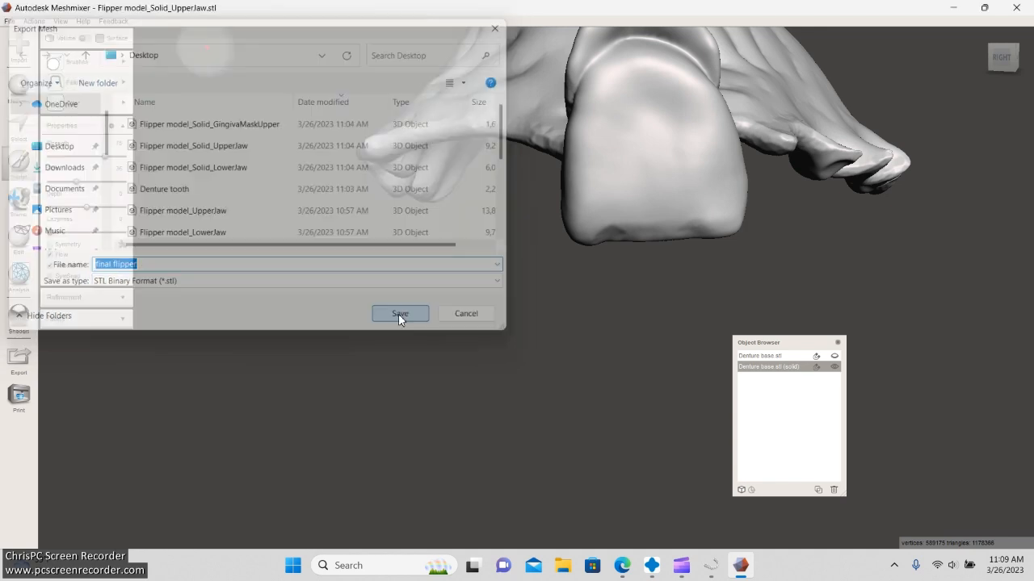
Switch to CHITUBOX in a maximized window with a wider 3D view and examine the supported flipper on the build plate from several sides.
click(955, 9)
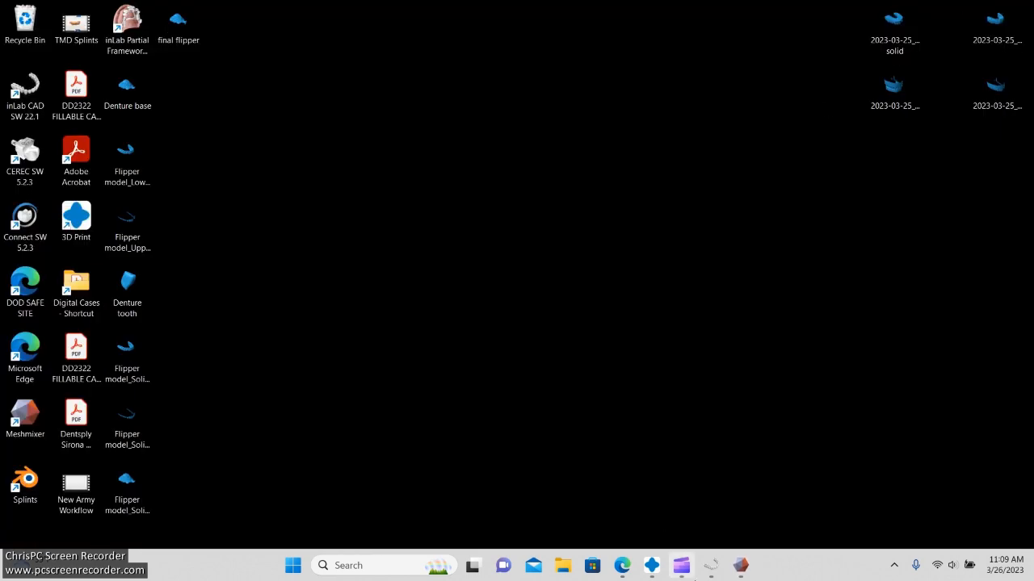
click(651, 565)
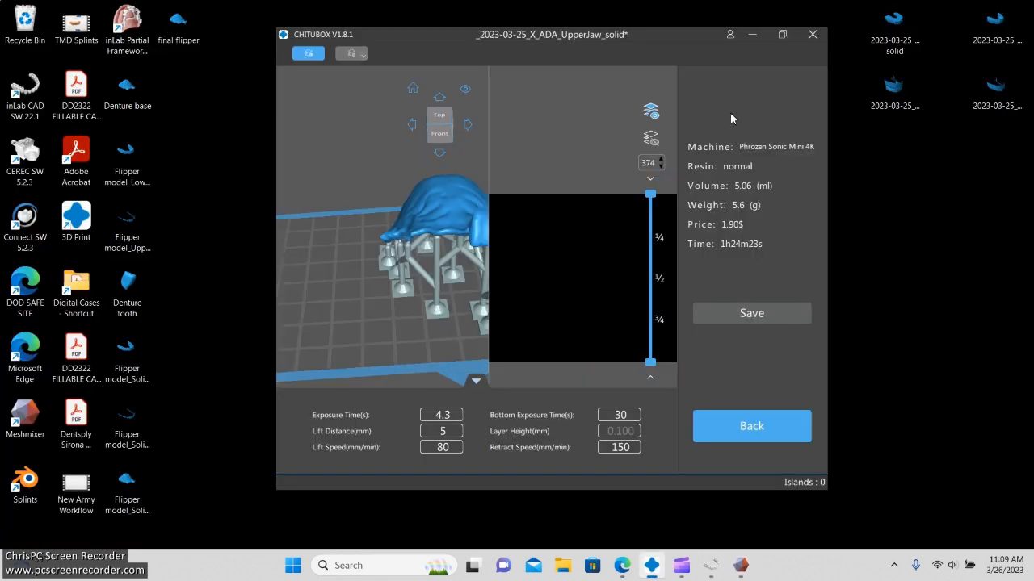
click(781, 34)
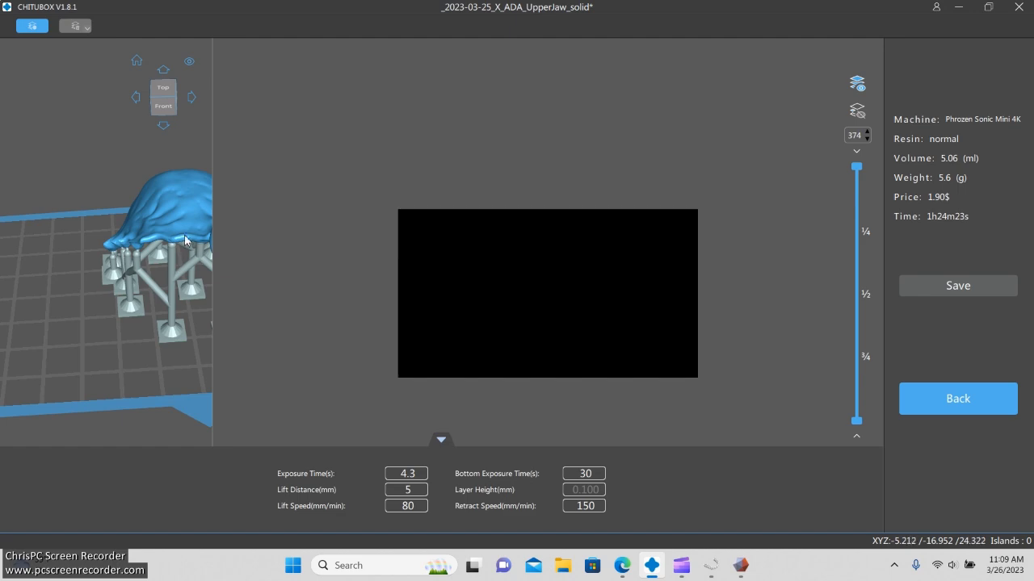
drag(210, 192, 491, 191)
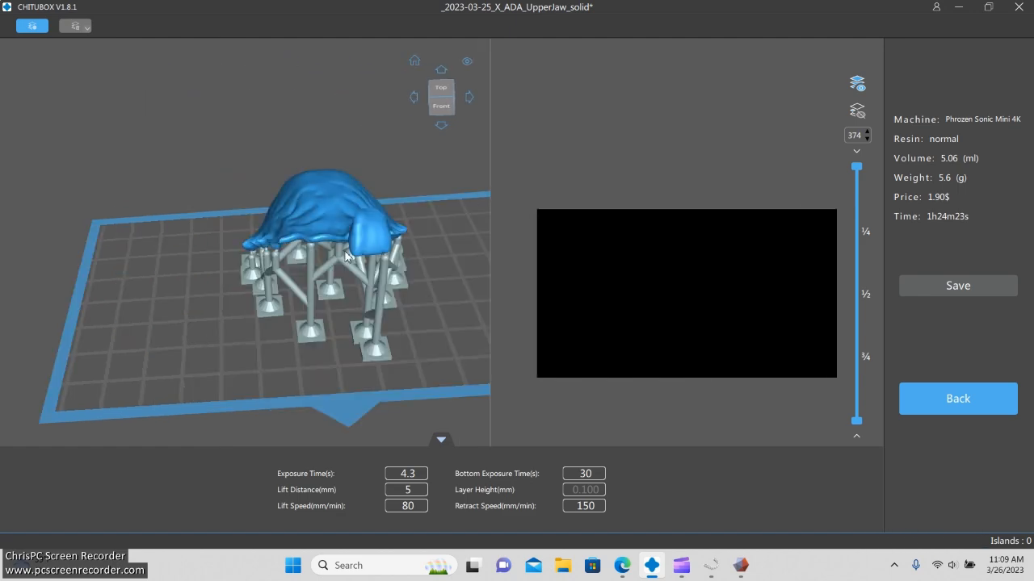
drag(394, 305, 256, 256)
right_drag(255, 250, 300, 294)
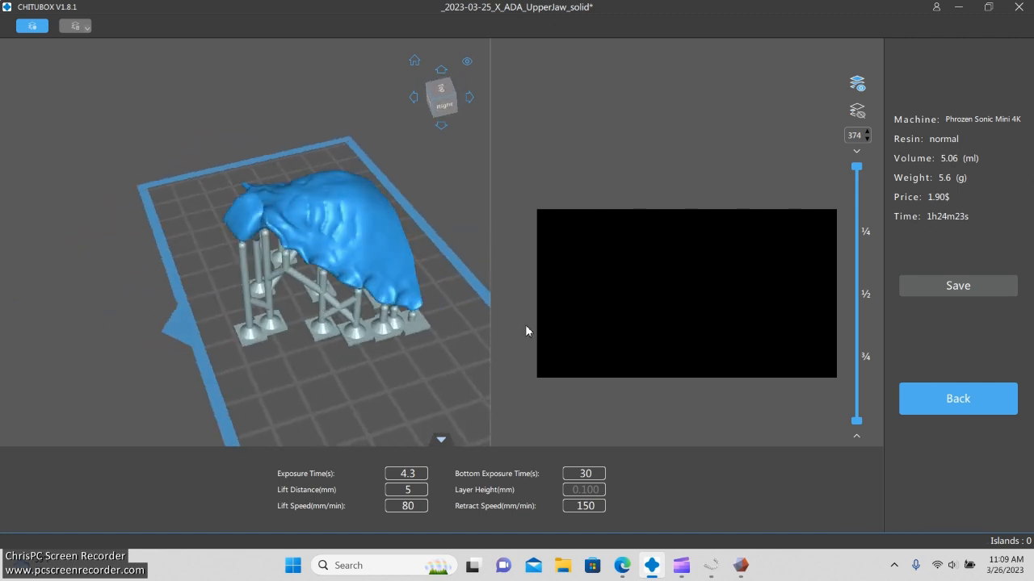
right_drag(369, 361, 105, 270)
right_drag(447, 233, 327, 301)
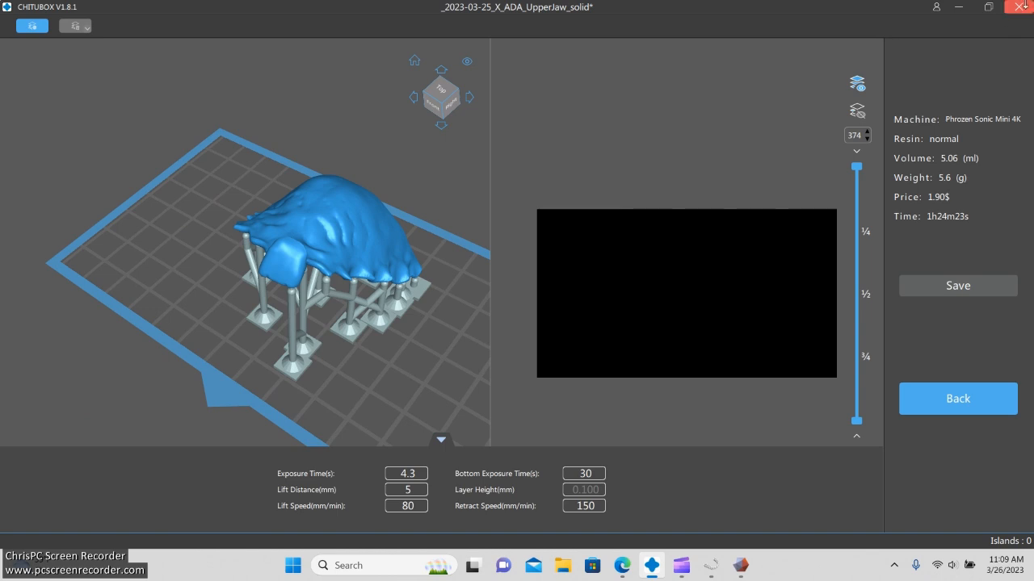
drag(135, 370, 172, 366)
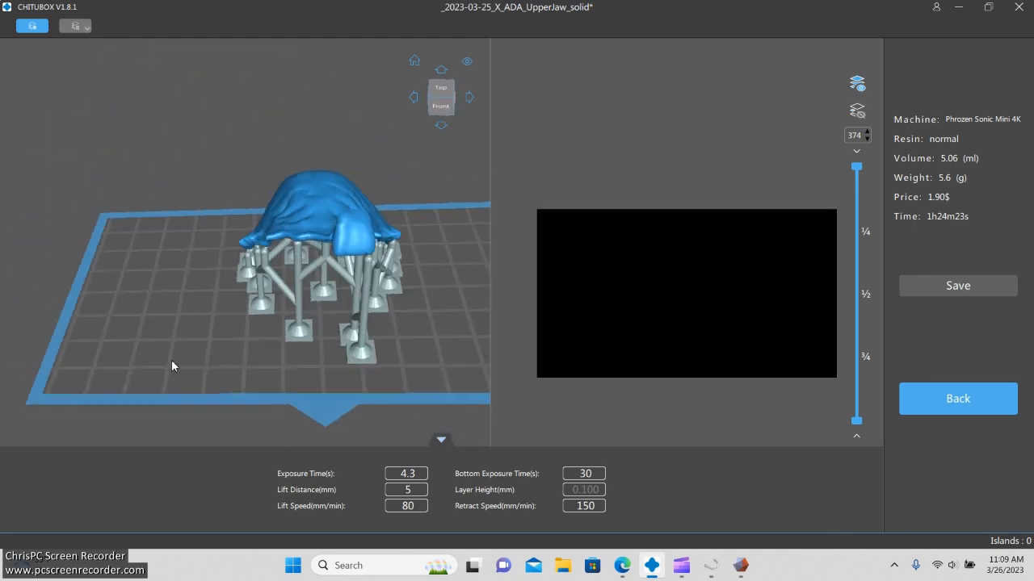
middle_drag(172, 361, 132, 356)
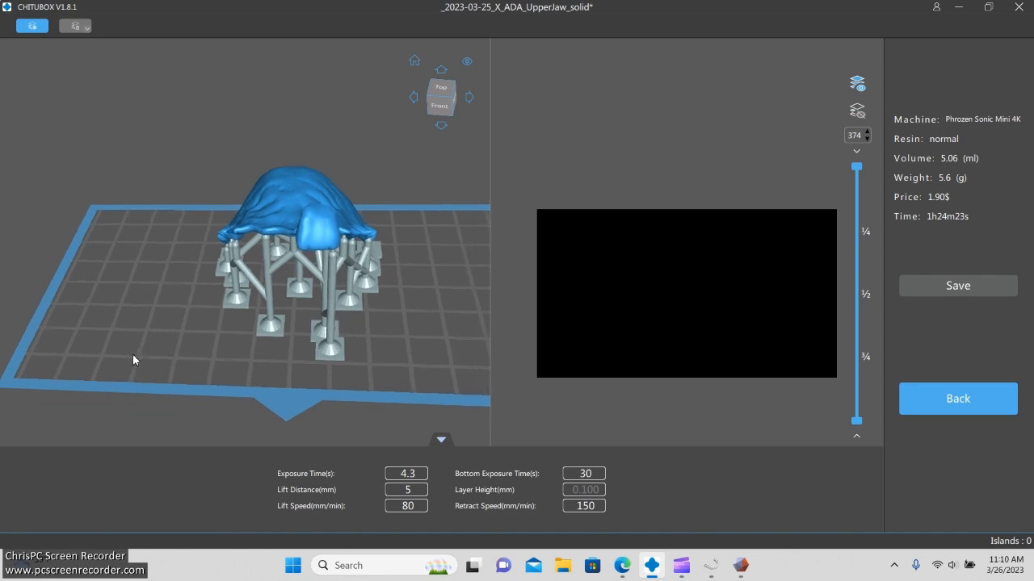
Request closing CHITUBOX and open ChrisPC Screen Recorder by searching the computer for "chri".
click(1016, 16)
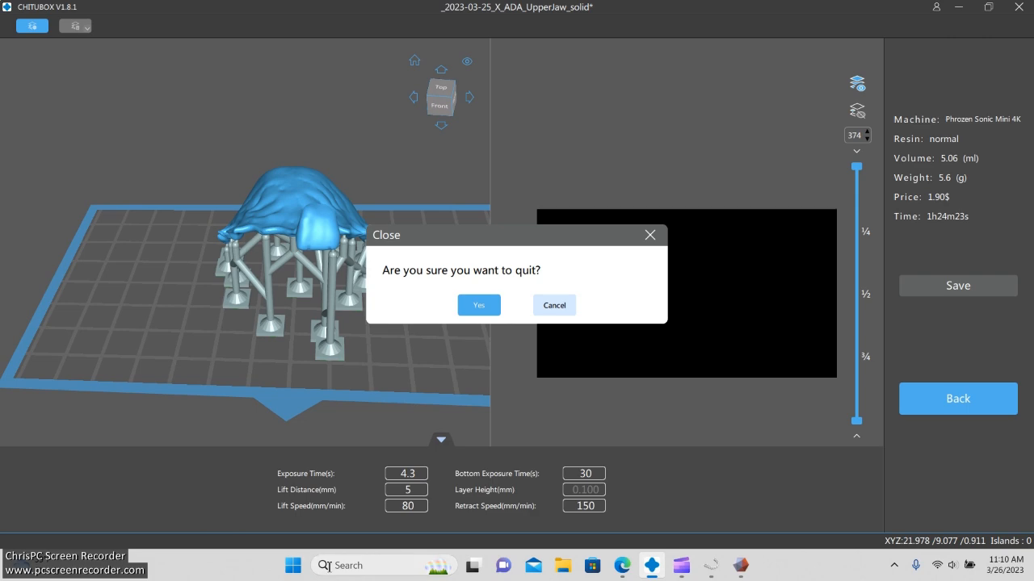
click(327, 568)
text(chri)
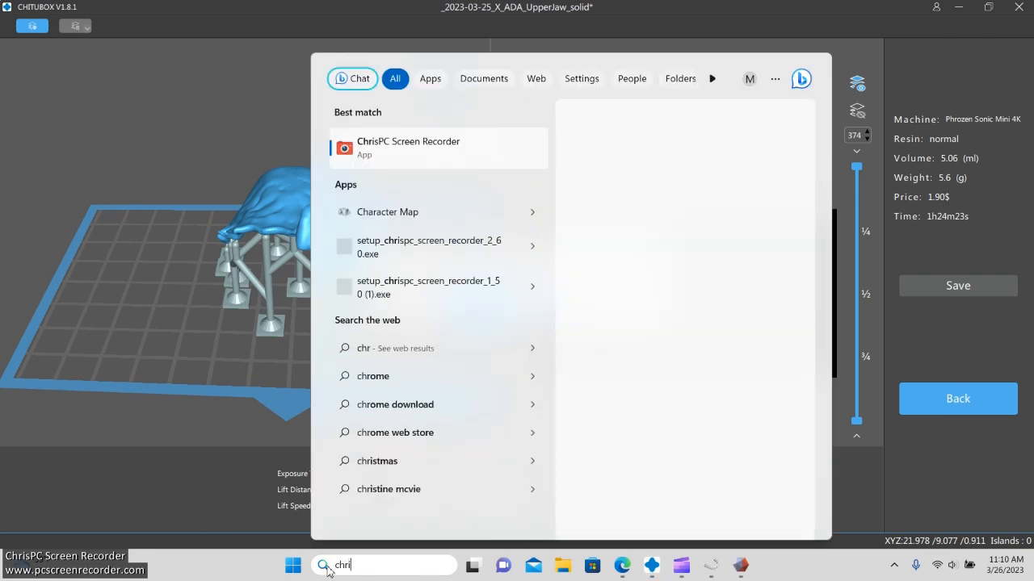
click(403, 146)
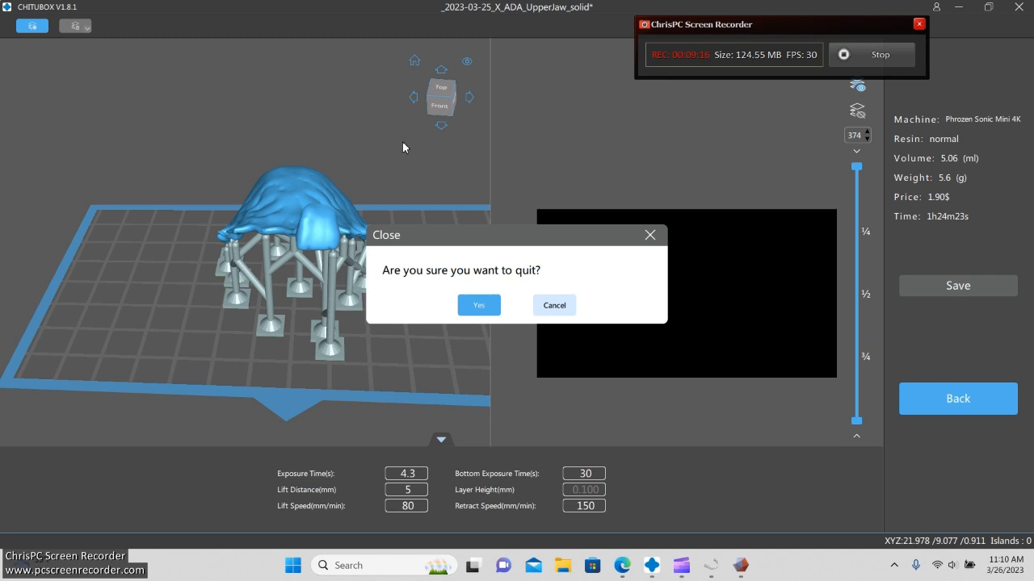